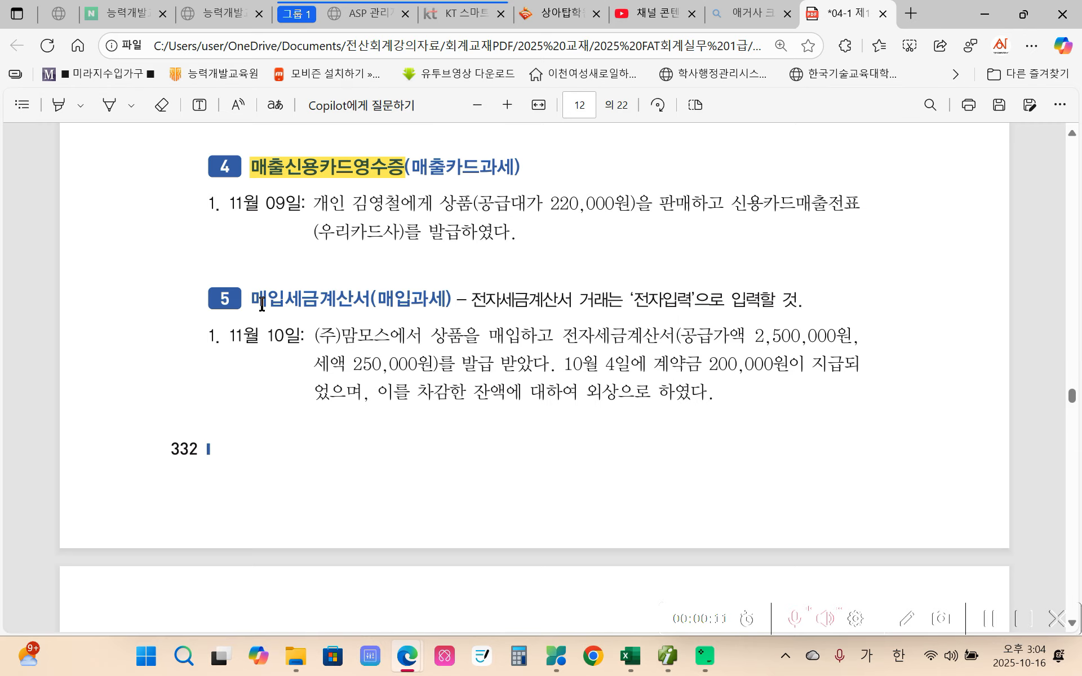
# Highlight "매입세금계산서(" and "전자입력" in yellow in the section 5 heading line.
pyautogui.moveTo(257, 297); pyautogui.dragTo(377, 299)
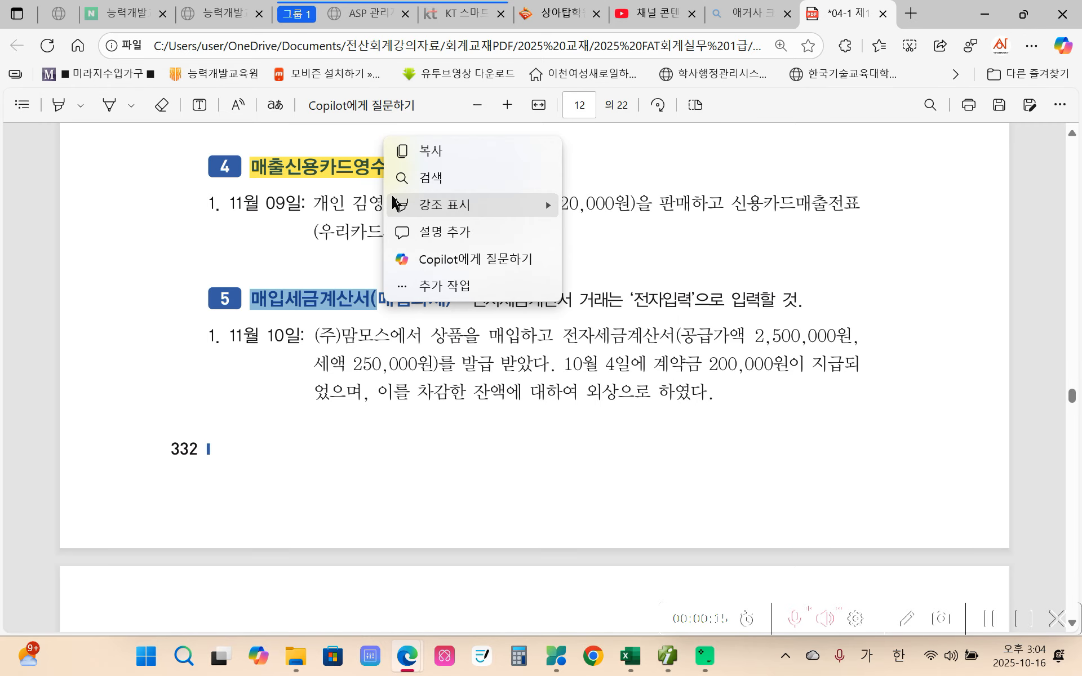
pyautogui.click(598, 204)
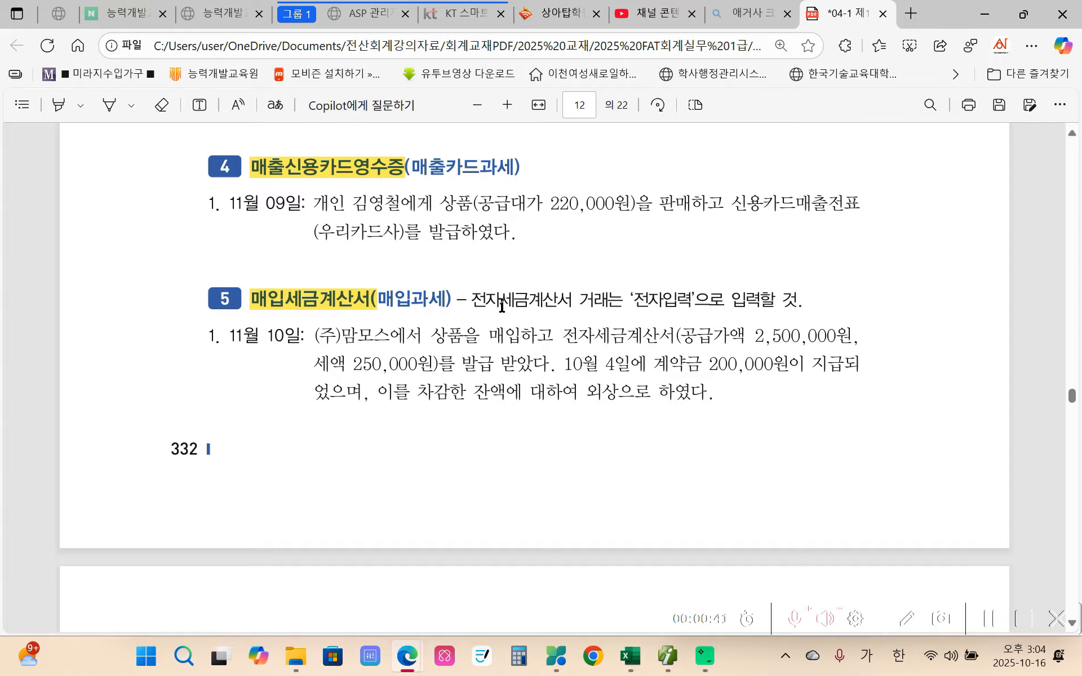
pyautogui.moveTo(636, 299); pyautogui.dragTo(692, 300)
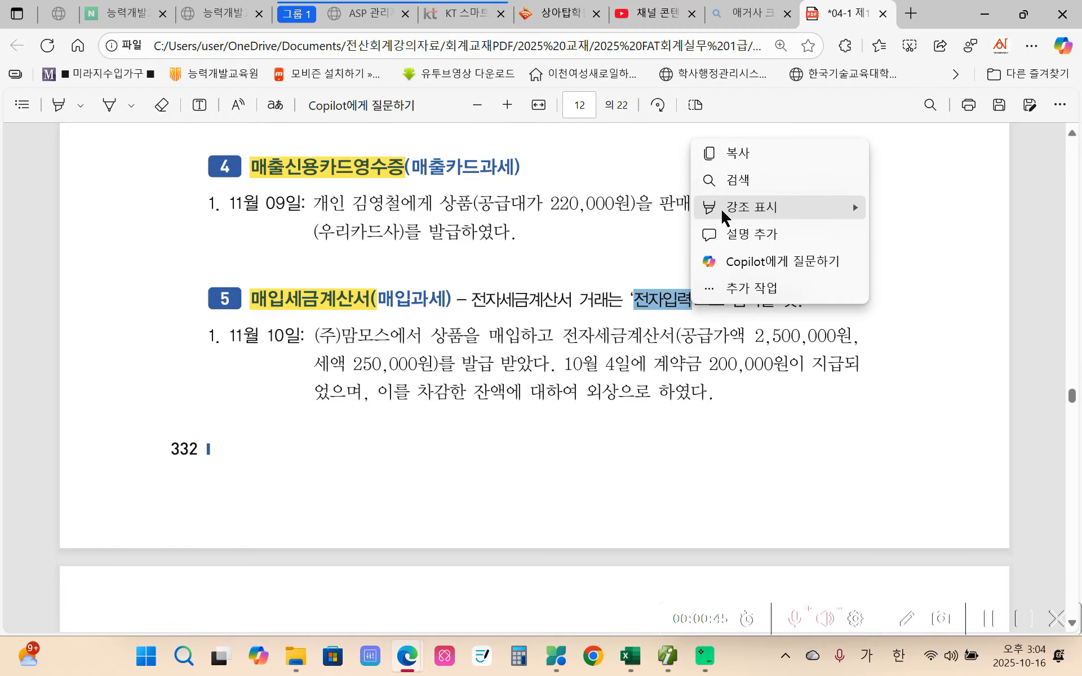
pyautogui.moveTo(727, 207)
pyautogui.click(923, 208)
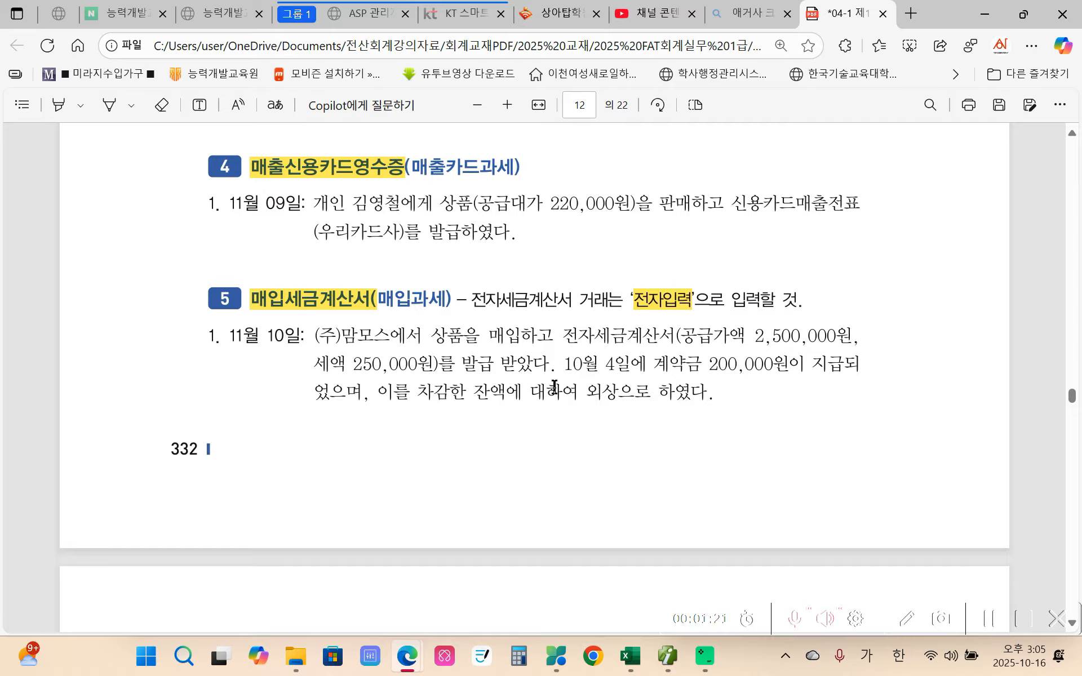
# Highlight "외상" and "계약금" in yellow in the November 10 purchase transaction text.
pyautogui.moveTo(582, 390); pyautogui.dragTo(618, 392)
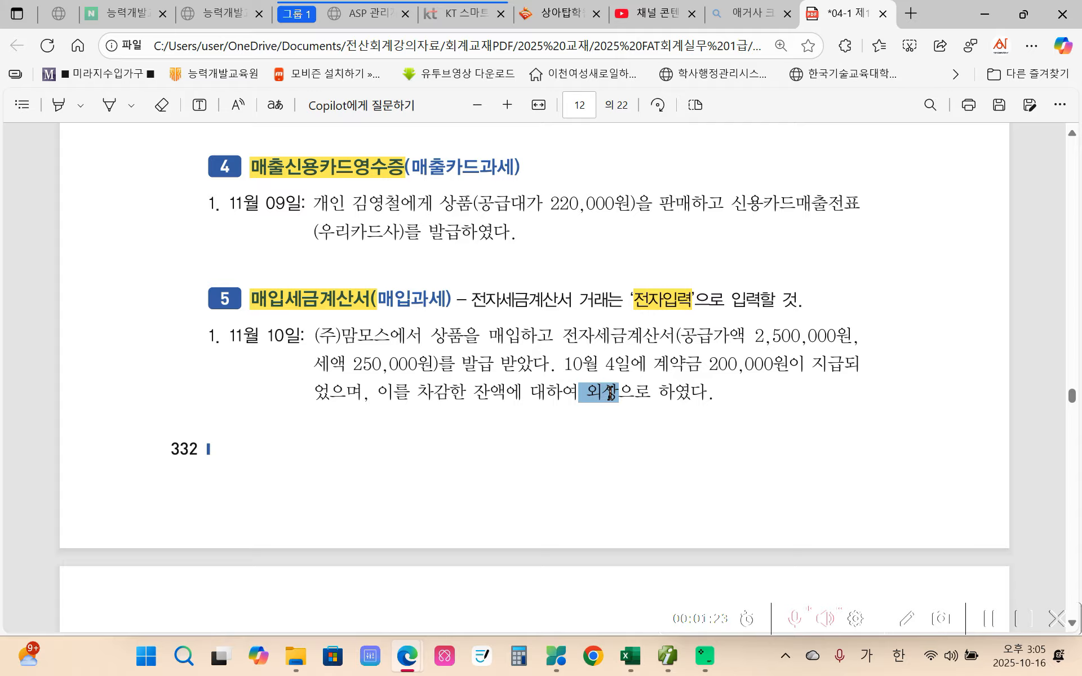
pyautogui.moveTo(648, 272)
pyautogui.moveTo(641, 298)
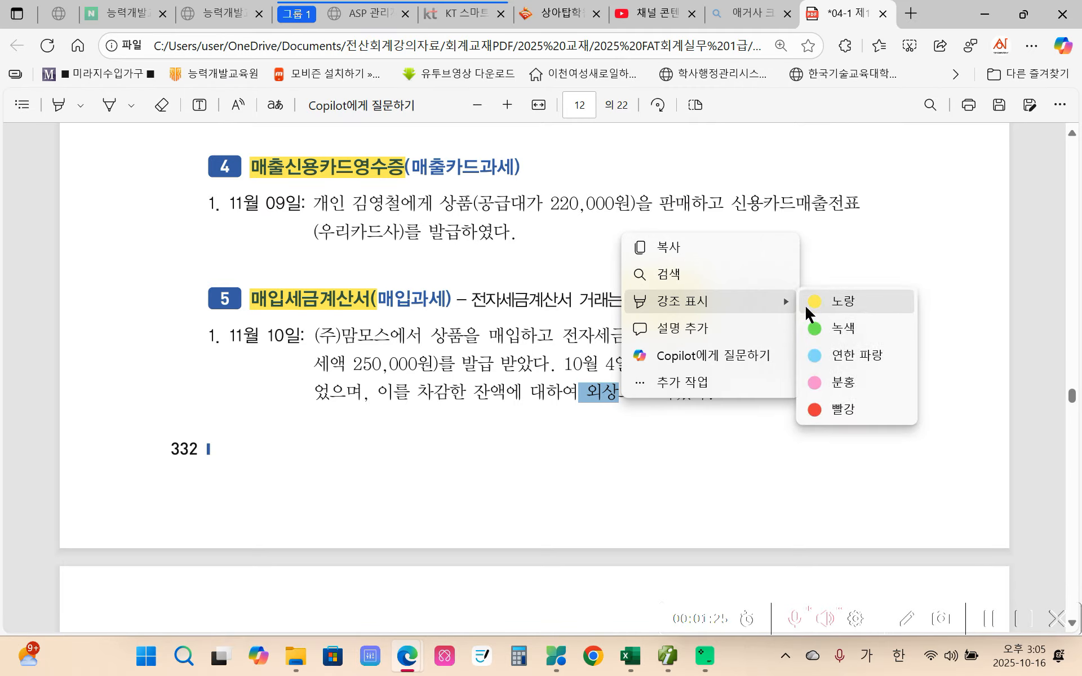
pyautogui.click(820, 303)
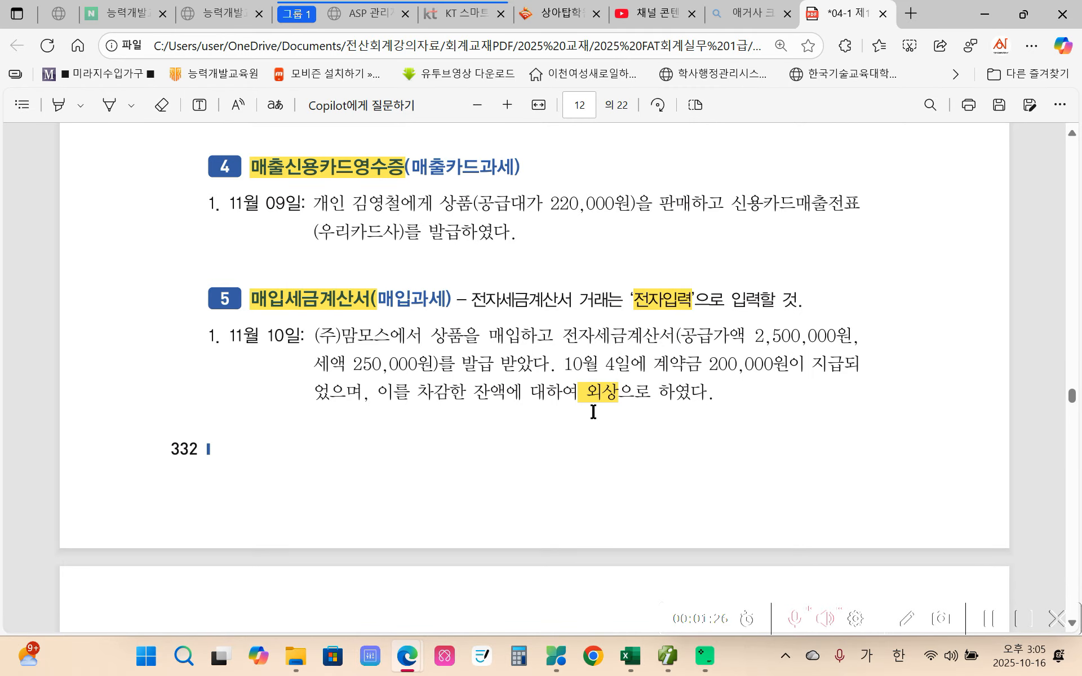
pyautogui.moveTo(654, 367); pyautogui.dragTo(707, 371)
pyautogui.moveTo(744, 280)
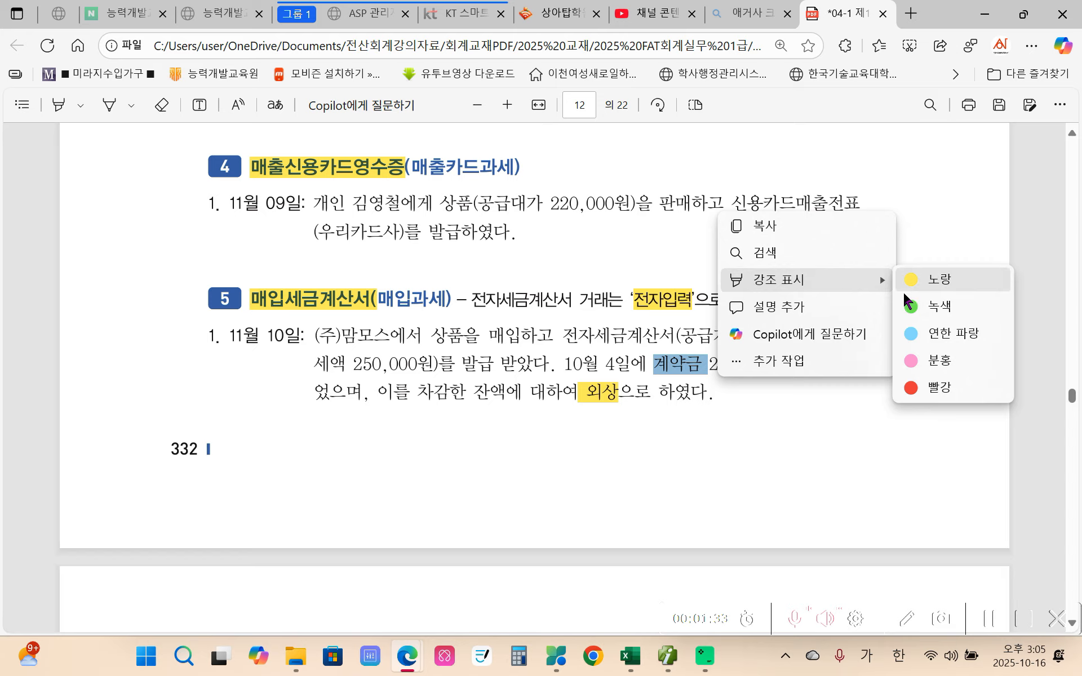
pyautogui.click(916, 279)
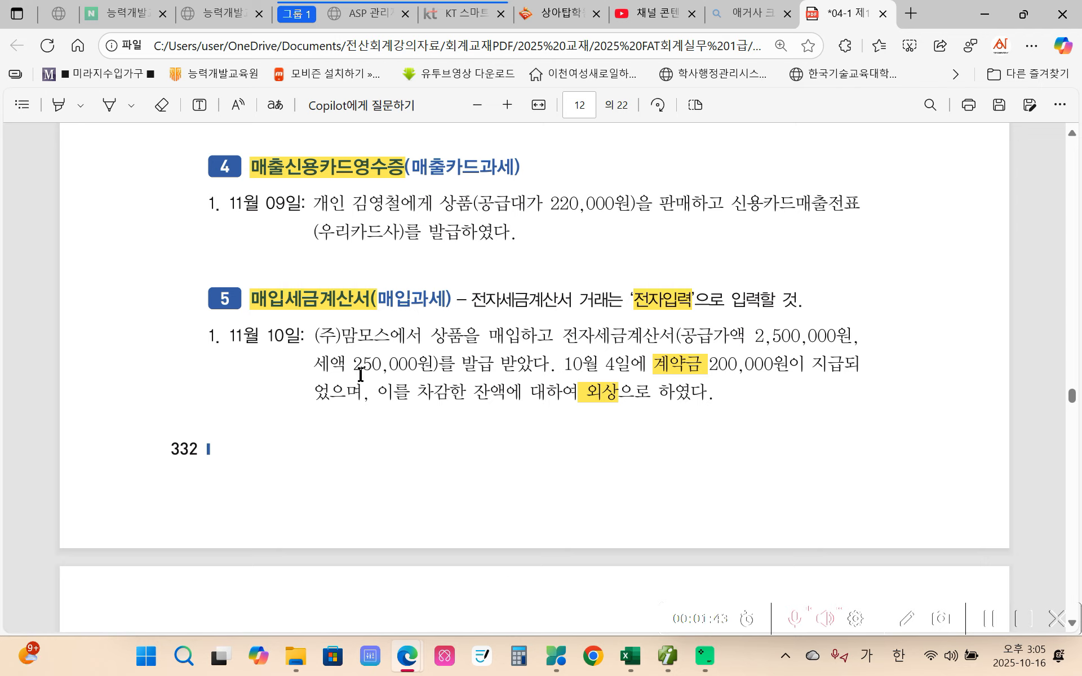
# Switch to the accounting program and start a November 10 slip with purchase type 51 과세.
pyautogui.click(668, 656)
pyautogui.click(248, 128)
pyautogui.write('10')
pyautogui.press('Return')
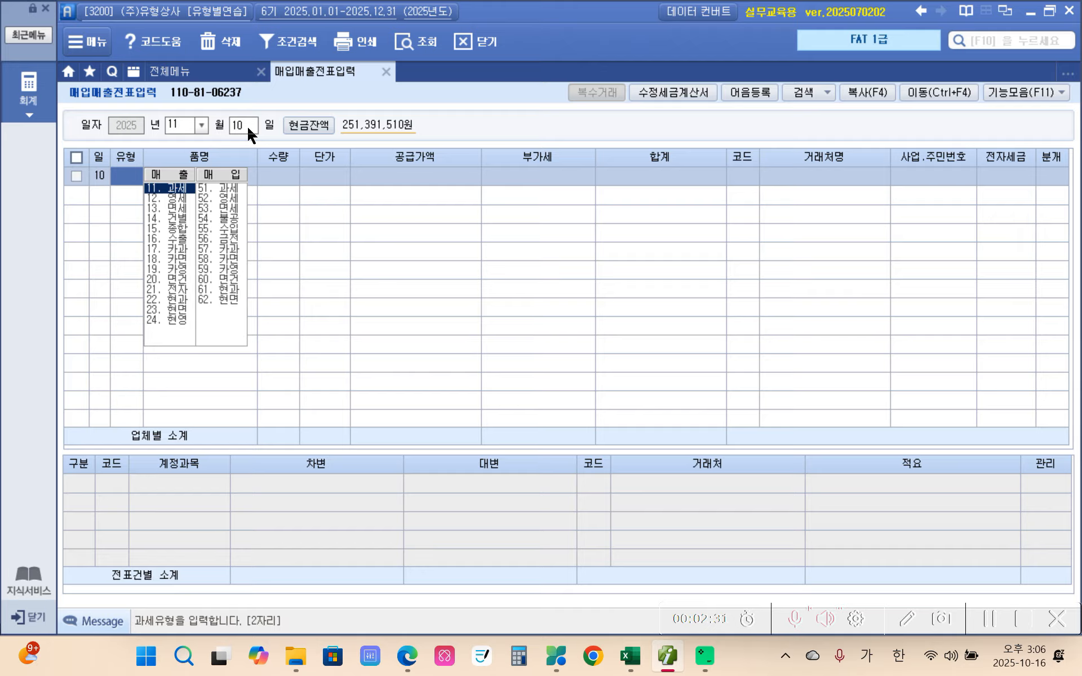
pyautogui.click(222, 188)
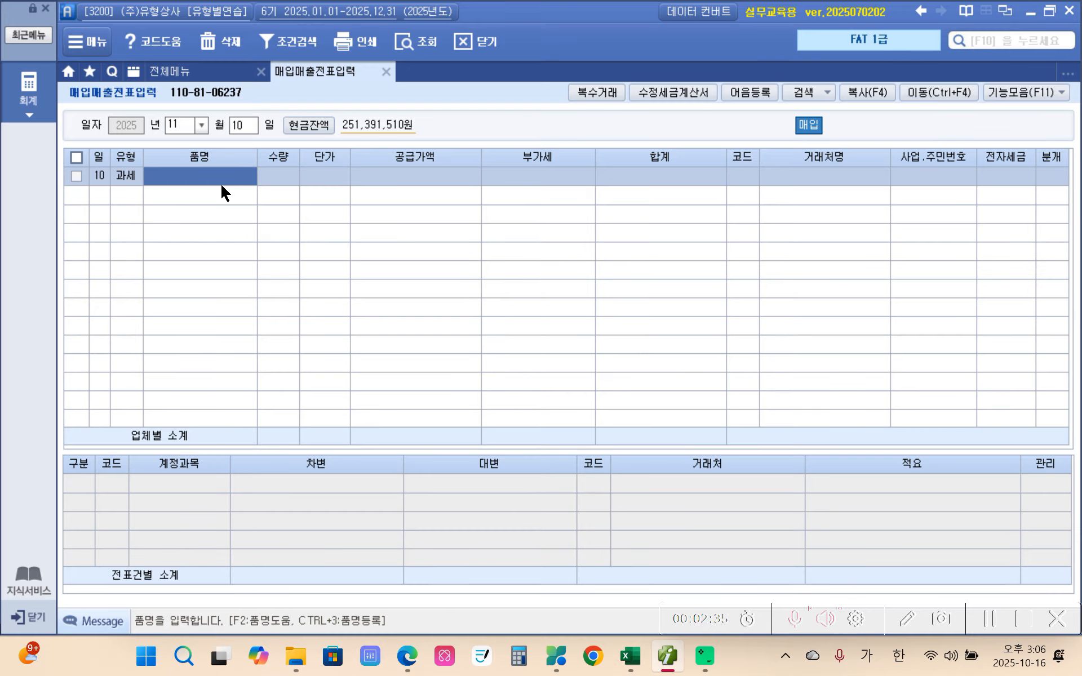
# Enter 상품 as the item with a supply value of 2,500,000 and accept the calculated VAT.
pyautogui.write('상품')
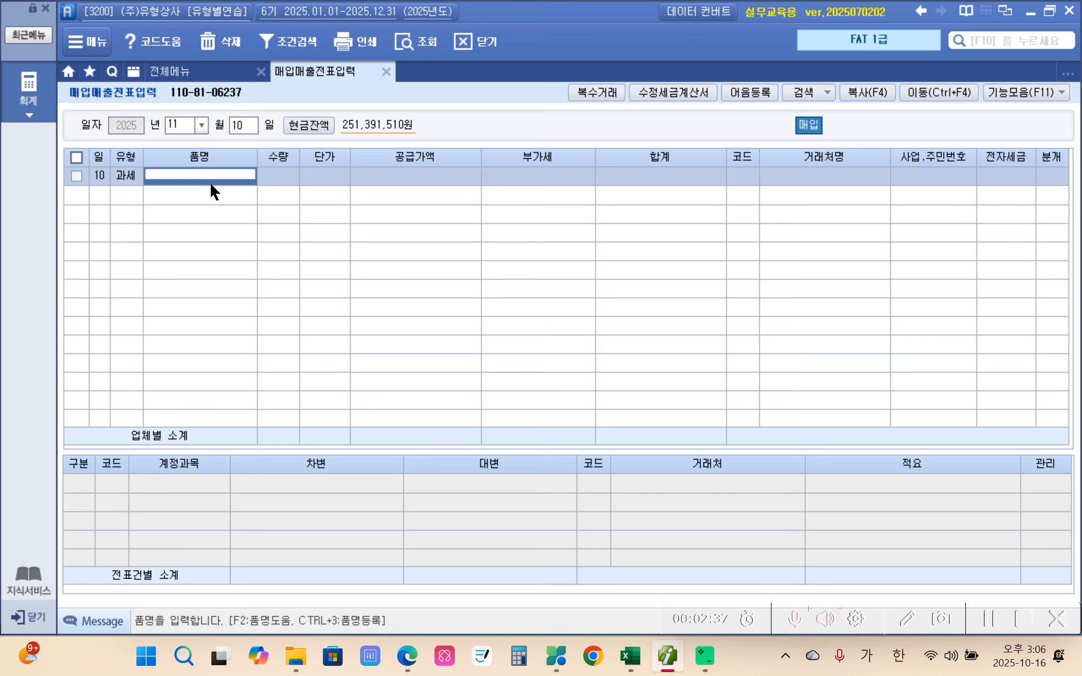
pyautogui.press('Return')
pyautogui.press('Return')
pyautogui.press('Return')
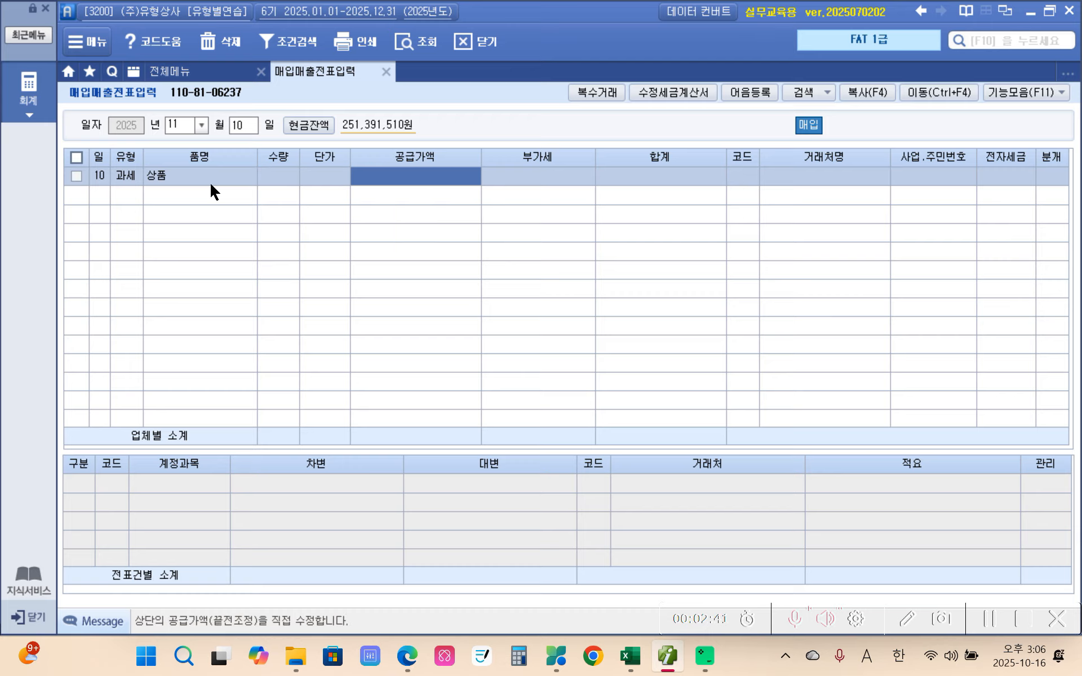
pyautogui.write('2500000')
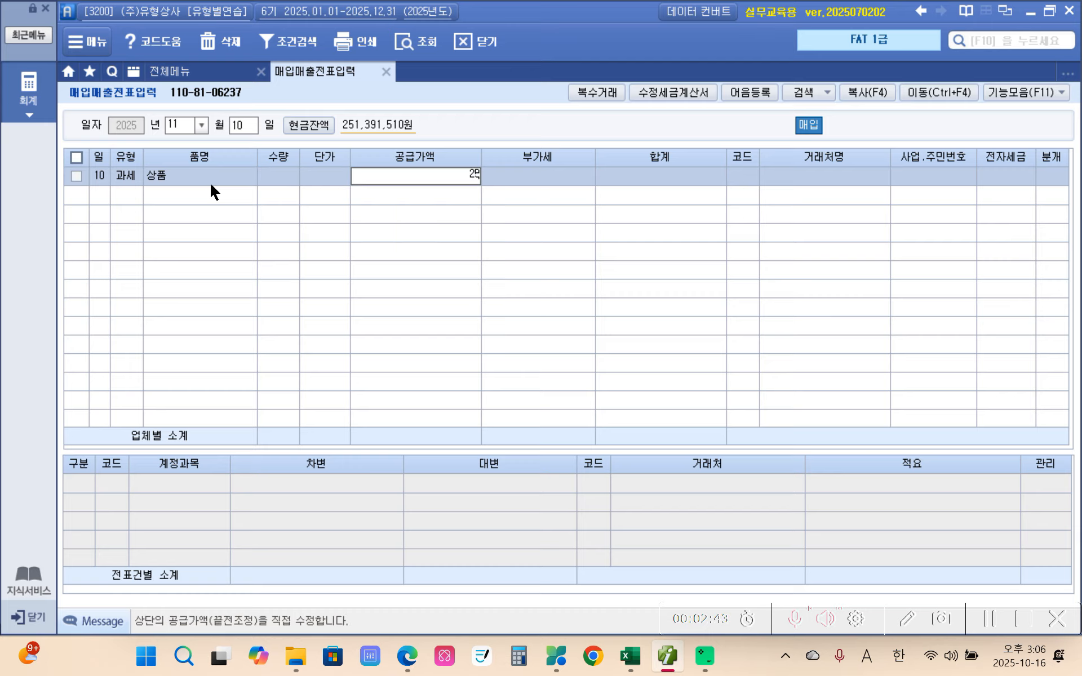
pyautogui.press('Return')
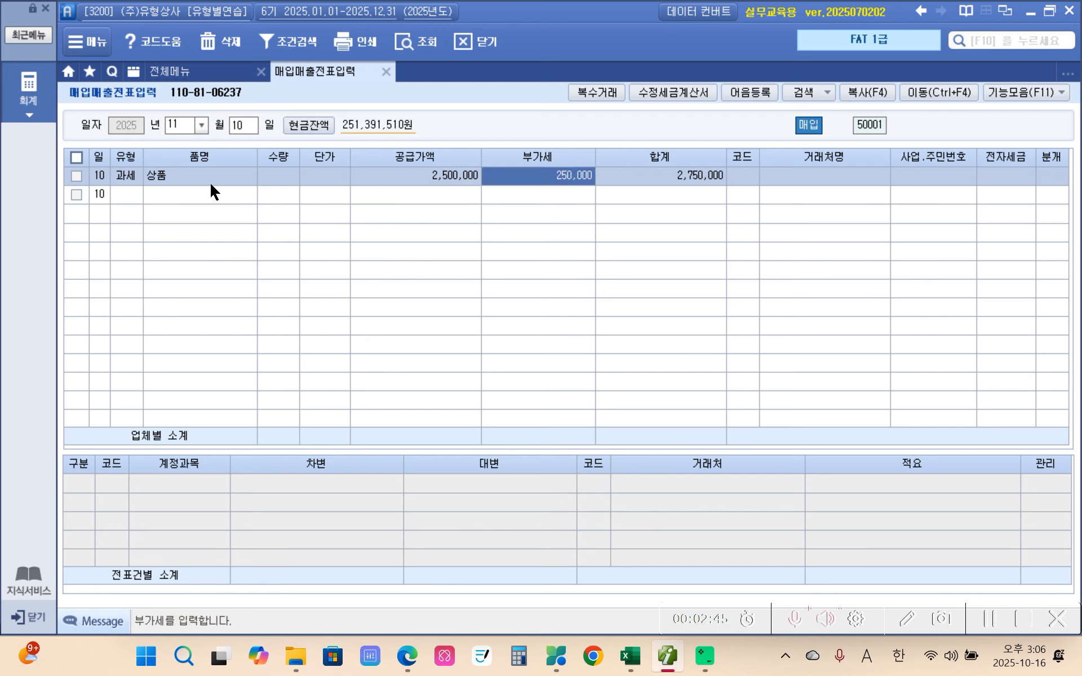
pyautogui.press('Return')
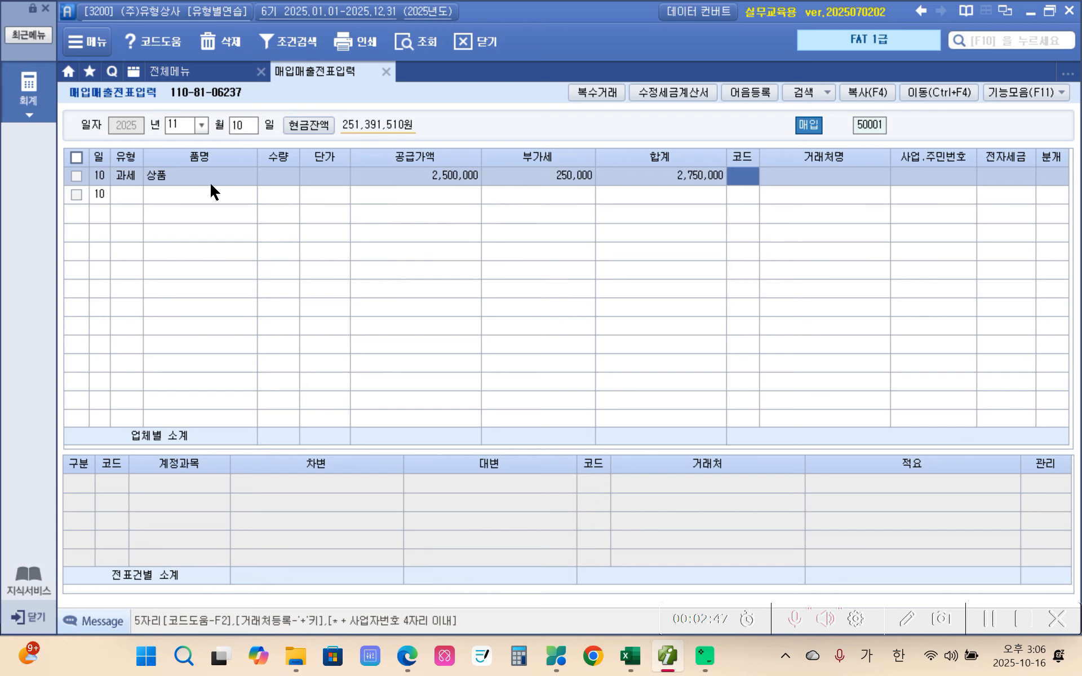
# Complete the purchase line with supplier (주)맘모스, electronic invoice option 전자입력 and journal type 혼합.
pyautogui.write('삼보')
pyautogui.press('Return')
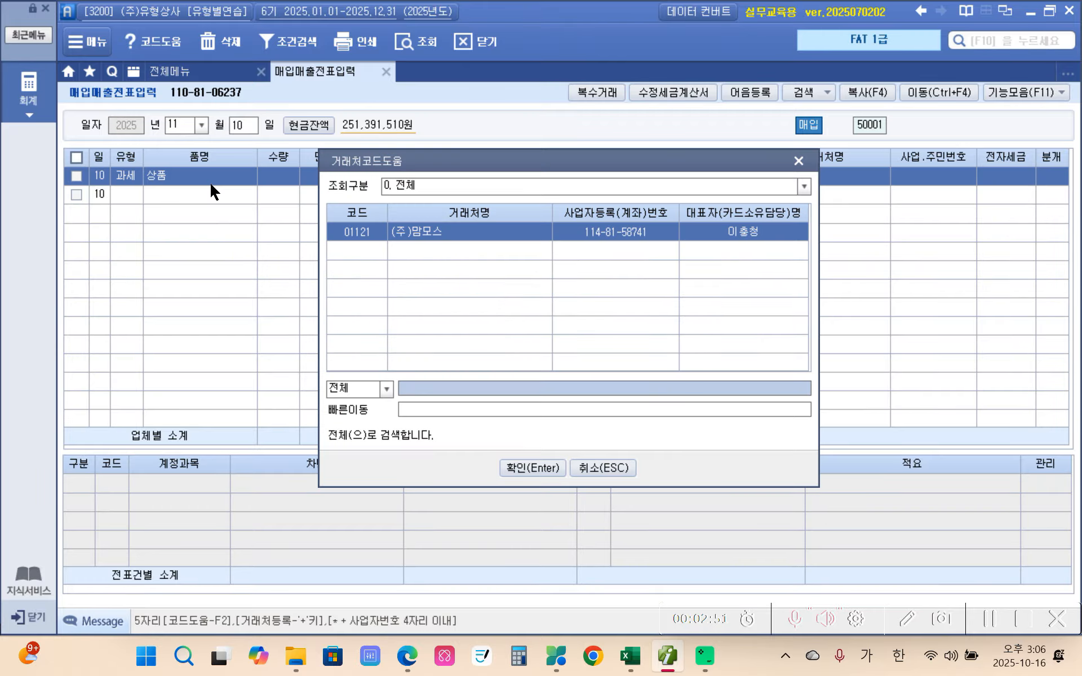
pyautogui.press('Return')
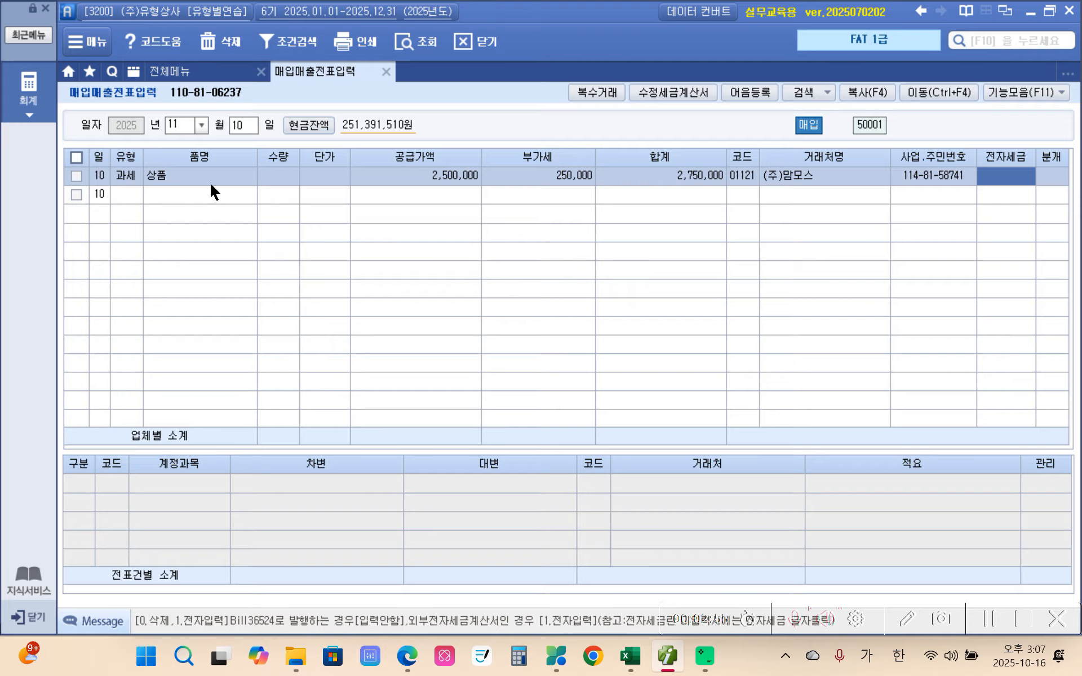
pyautogui.write('1')
pyautogui.press('Return')
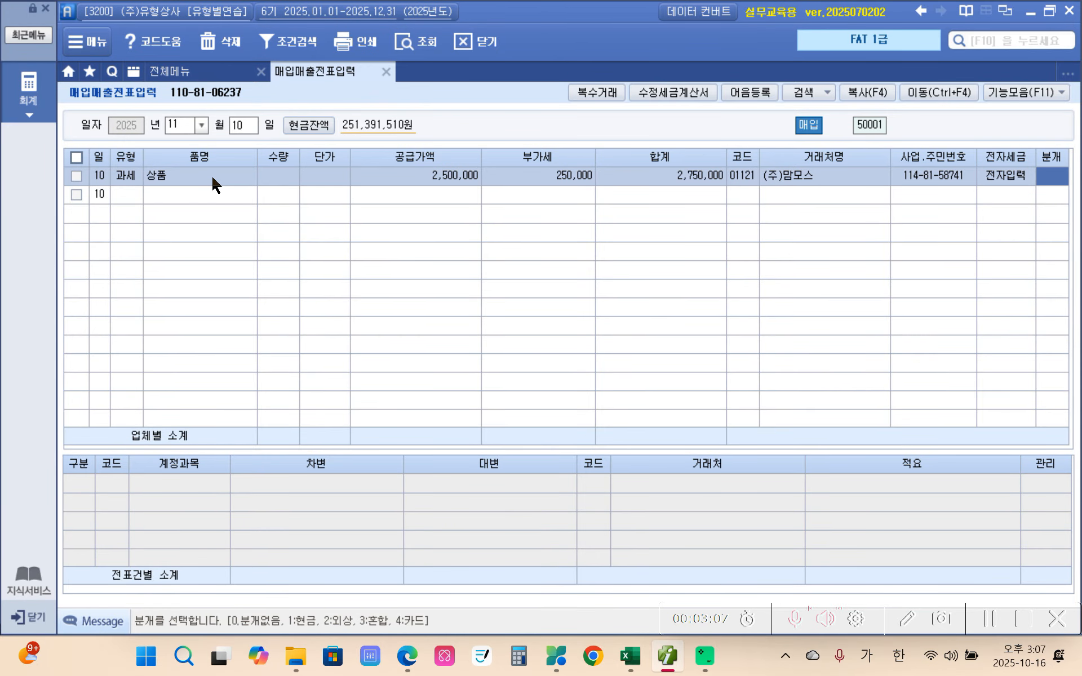
pyautogui.write('3')
pyautogui.press('Return')
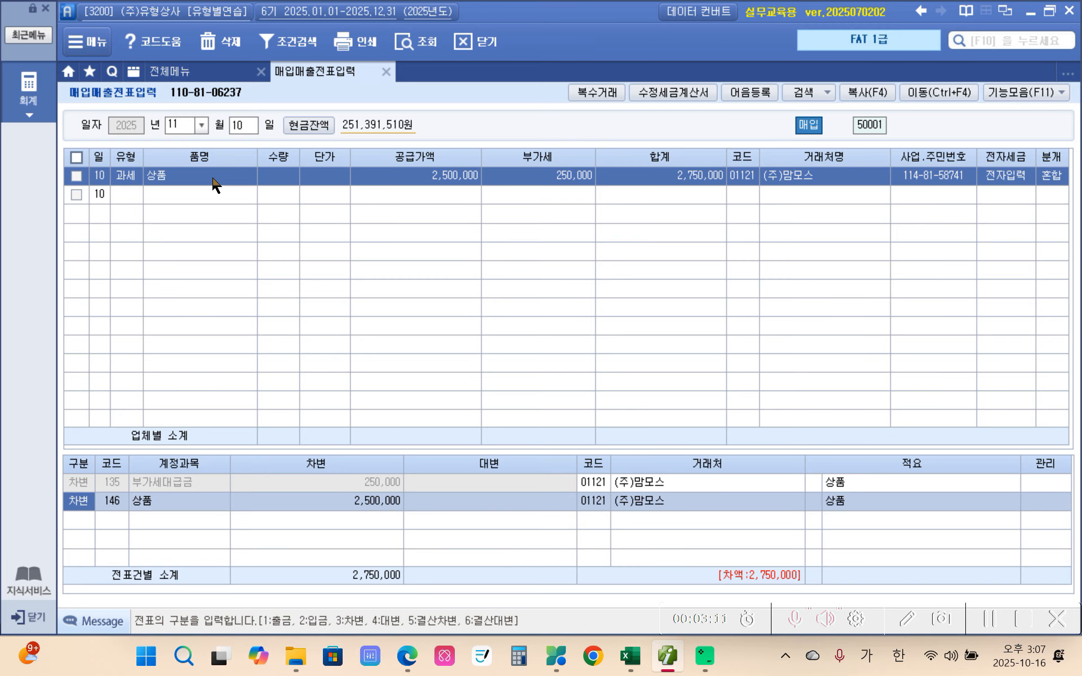
# Add a credit (대변) journal line for account 131 선급금 with an amount of 200,000.
pyautogui.click(158, 482)
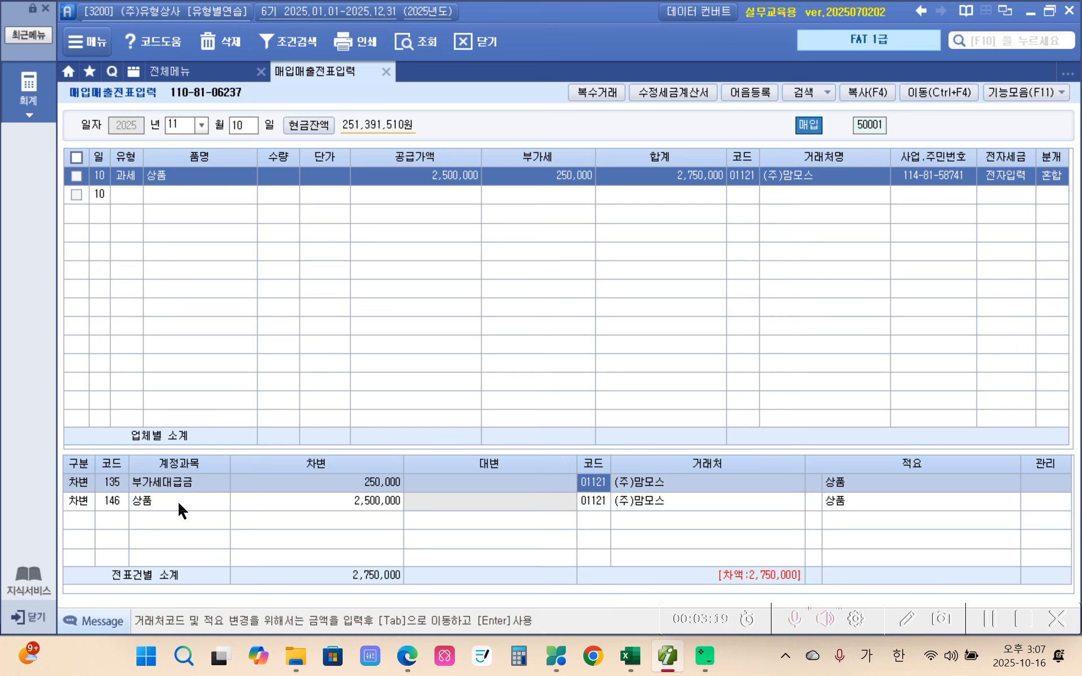
pyautogui.click(111, 501)
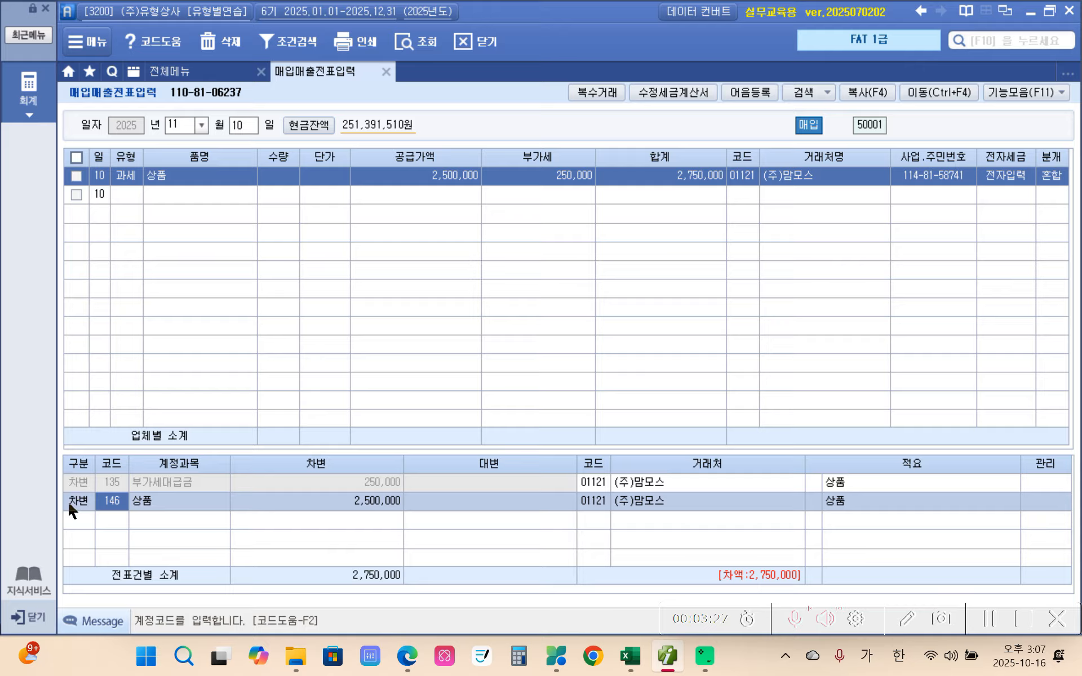
pyautogui.click(76, 516)
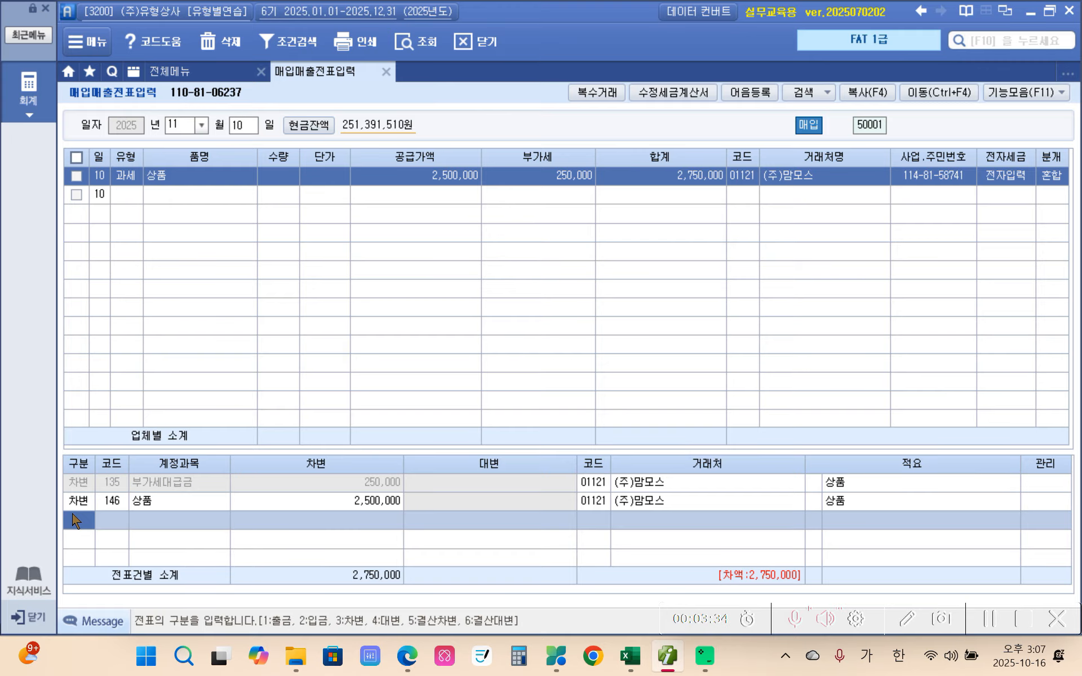
pyautogui.write('4')
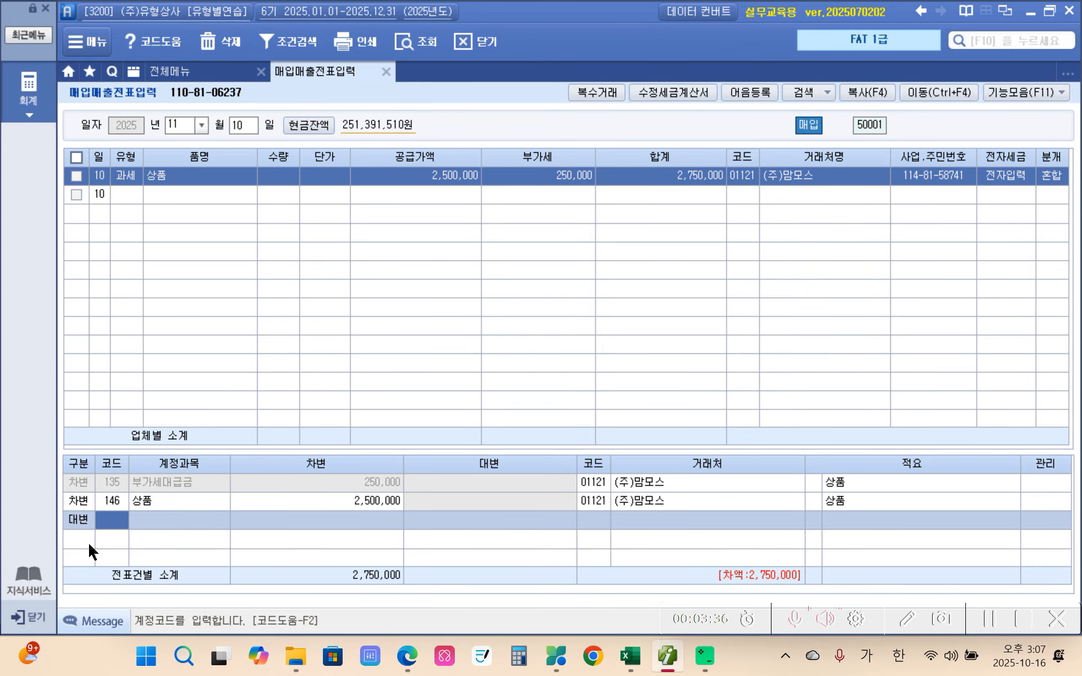
pyautogui.write('선급')
pyautogui.press('Return')
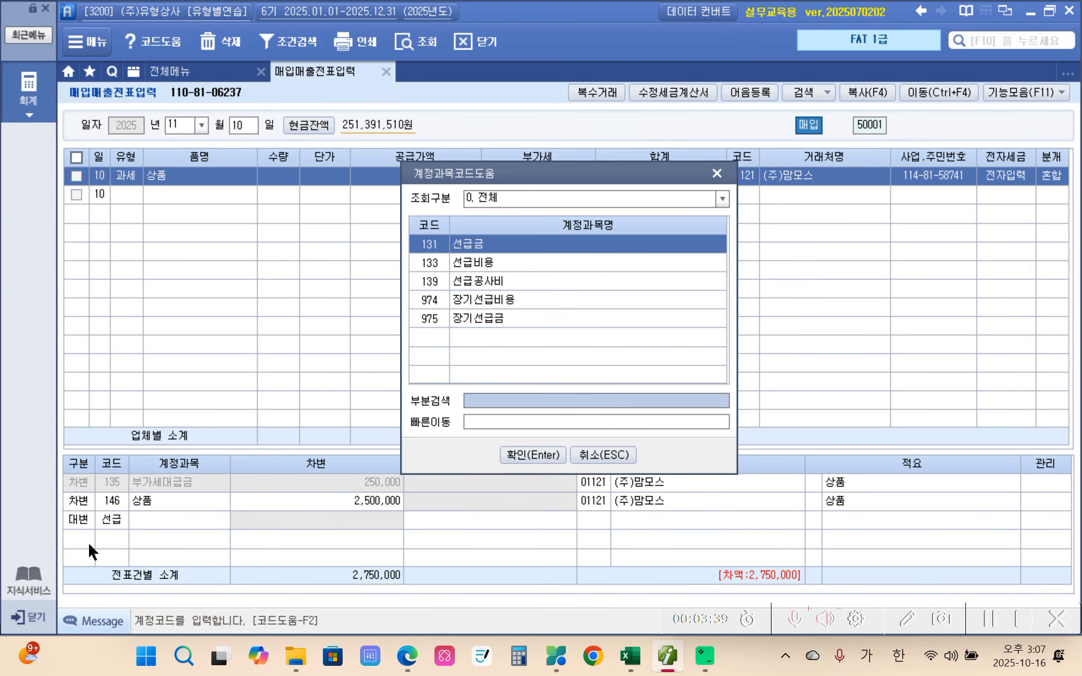
pyautogui.press('Return')
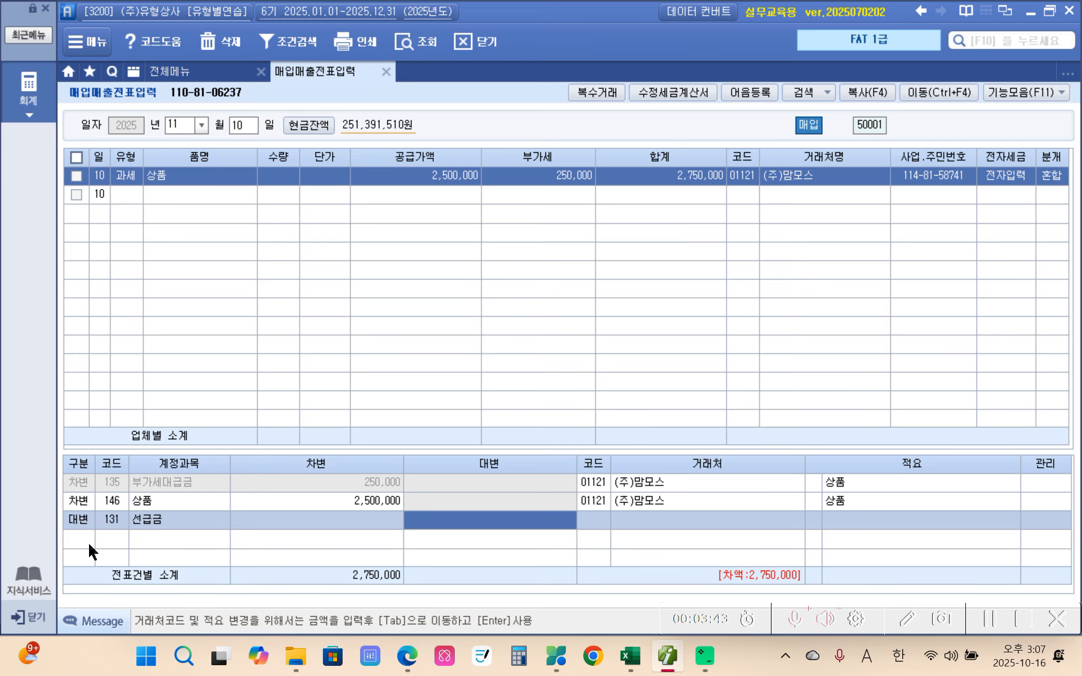
pyautogui.write('200')
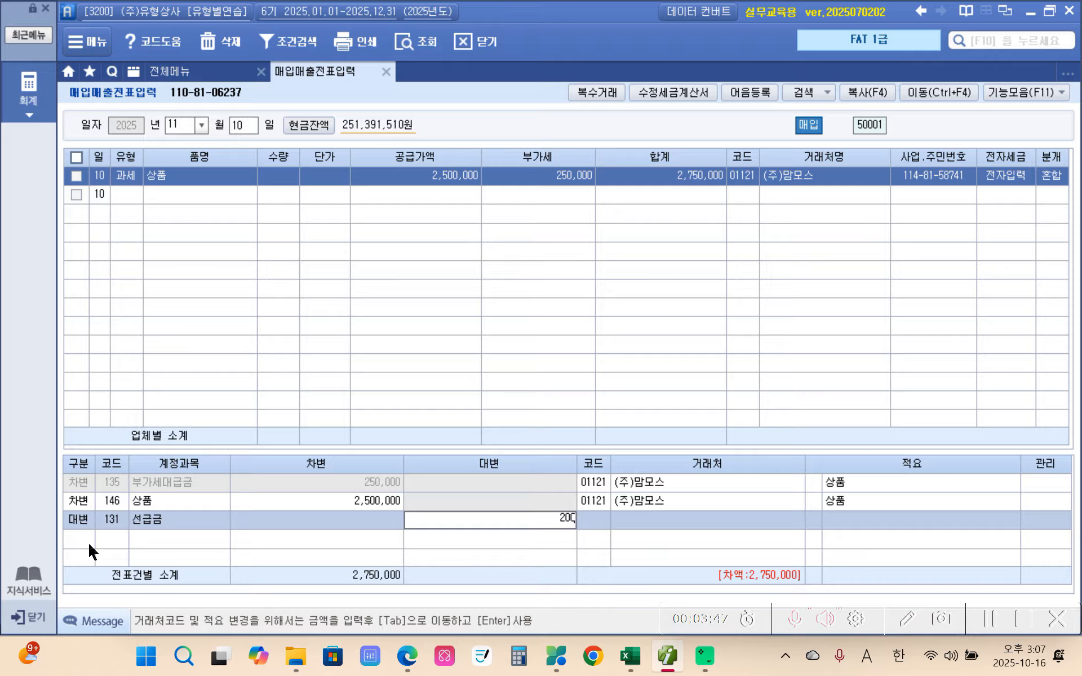
pyautogui.write(',000')
pyautogui.press('Return')
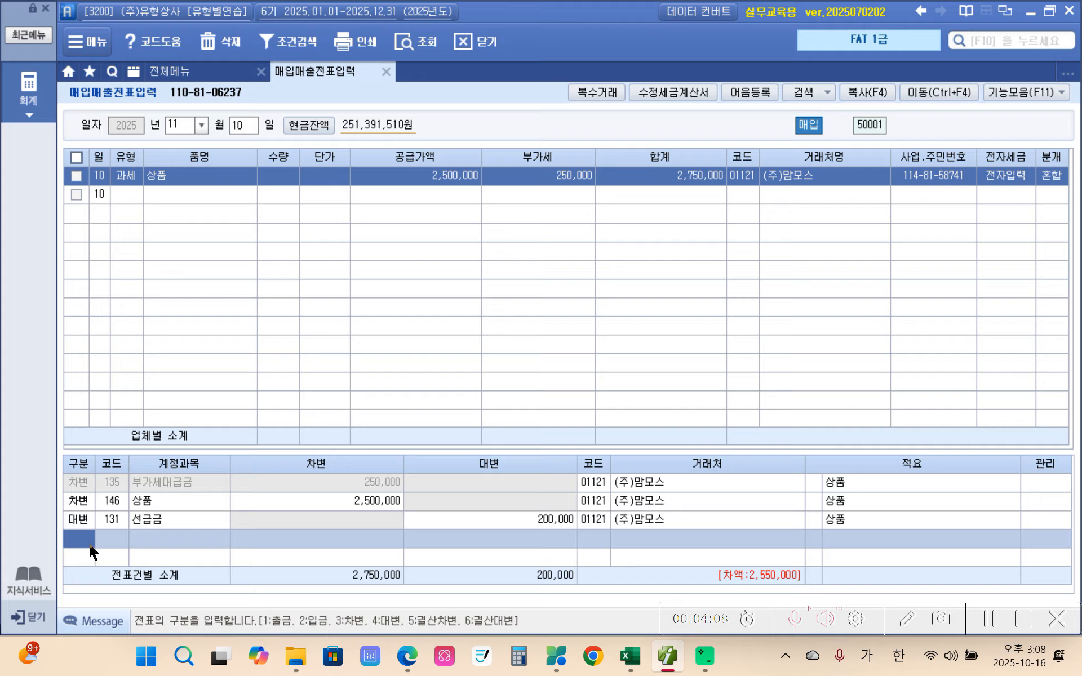
# Add a credit (대변) journal line for account 251 외상매입금 with an amount of 2,550,000.
pyautogui.write('4')
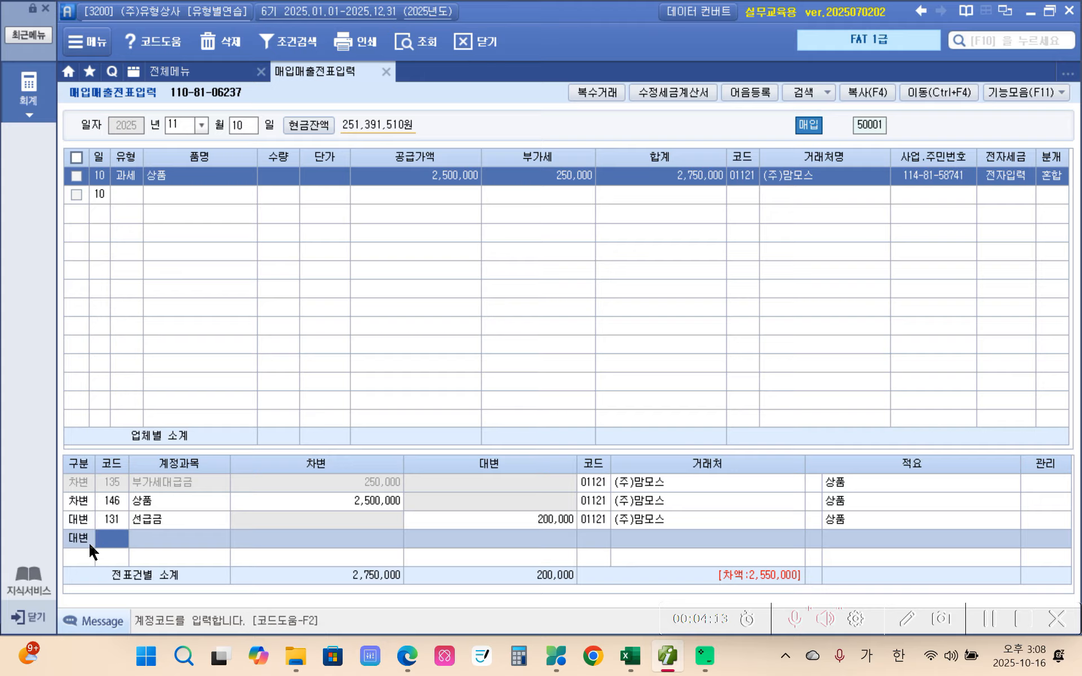
pyautogui.write('251')
pyautogui.press('Return')
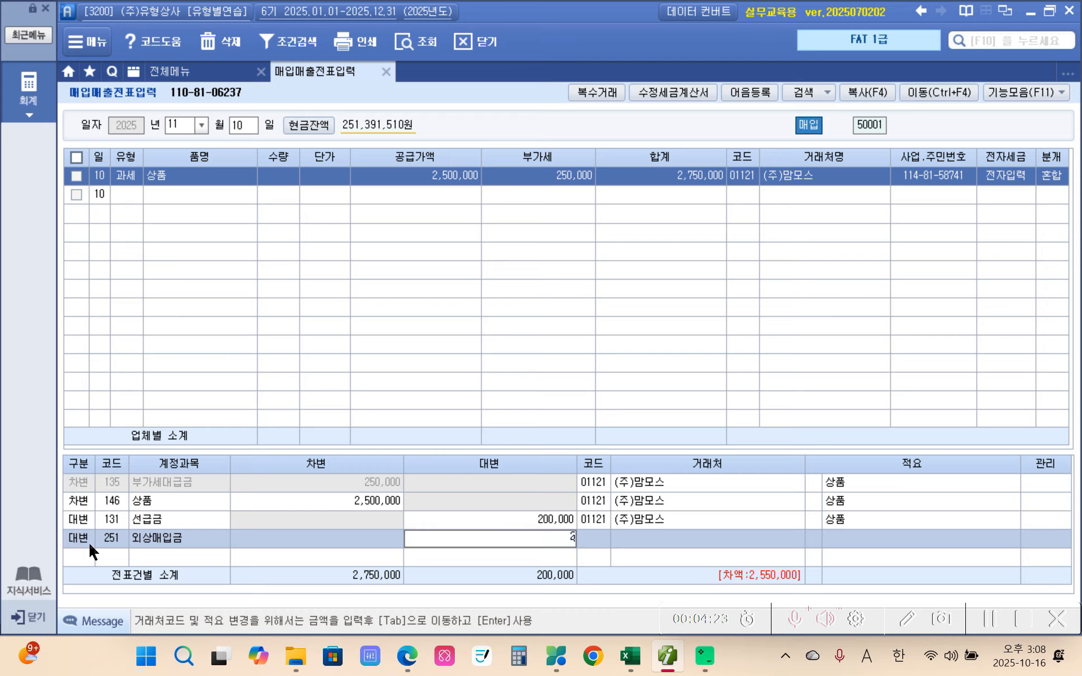
pyautogui.write('2,550,000')
pyautogui.press('Return')
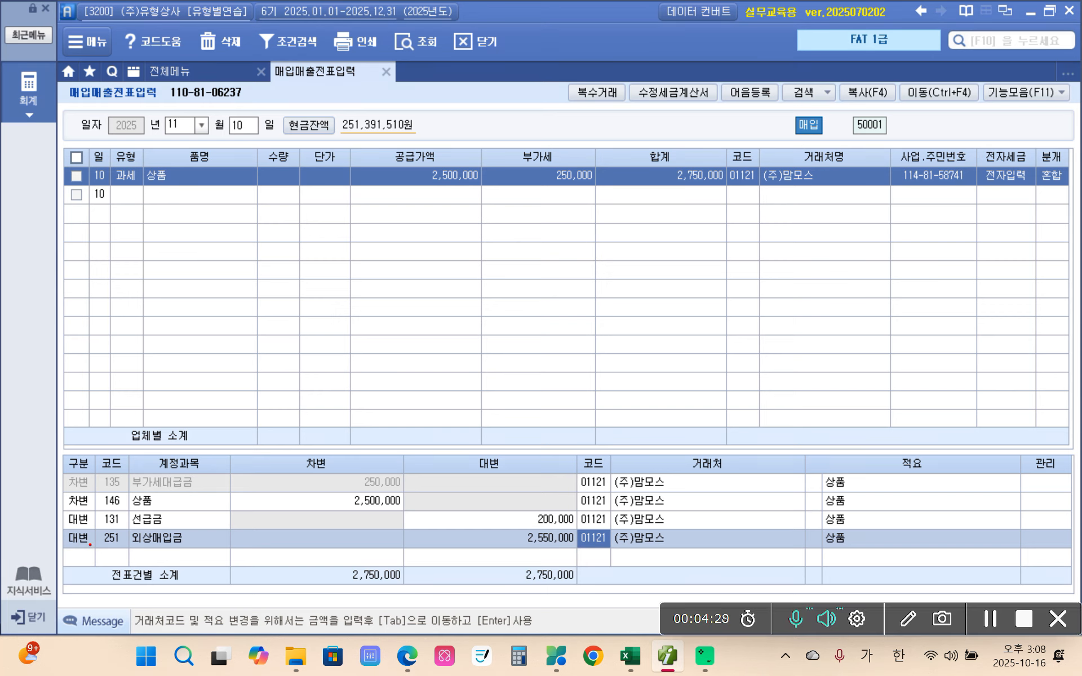
# Annotate the supplier entries and the debit and credit totals with the screen pen, and clear the marks.
pyautogui.moveTo(592, 577)
pyautogui.mouseDown()
pyautogui.moveTo(721, 502)
pyautogui.moveTo(628, 587)
pyautogui.moveTo(598, 565)
pyautogui.mouseUp()
pyautogui.moveTo(373, 557)
pyautogui.mouseDown()
pyautogui.moveTo(358, 562)
pyautogui.moveTo(372, 568)
pyautogui.mouseUp()
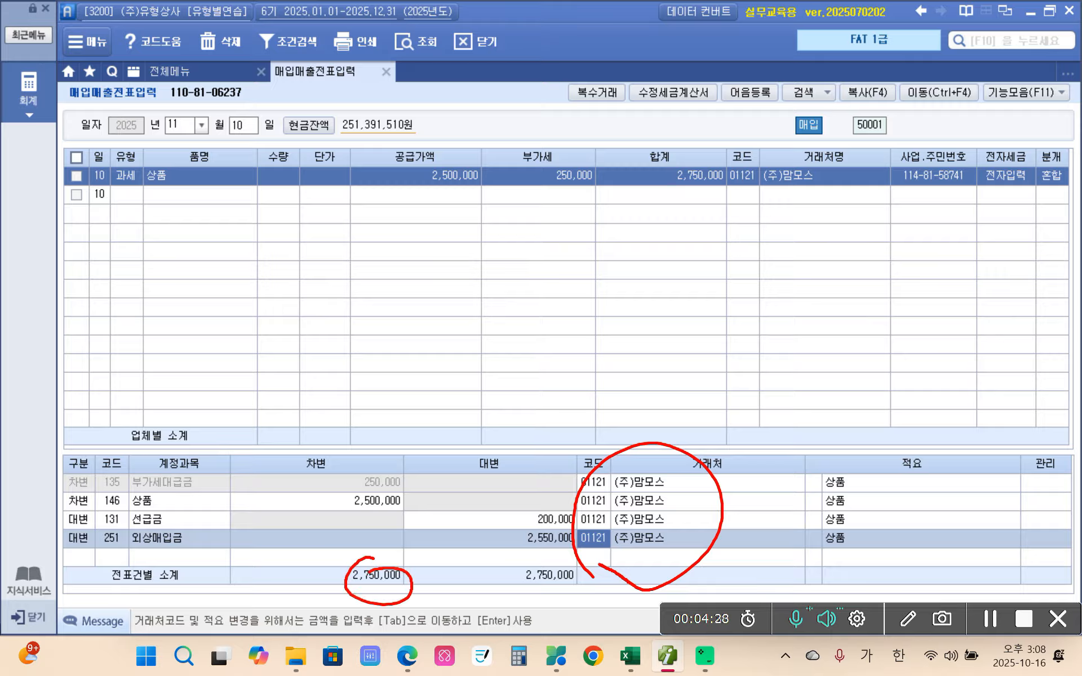
pyautogui.moveTo(523, 560)
pyautogui.mouseDown()
pyautogui.moveTo(566, 557)
pyautogui.moveTo(547, 555)
pyautogui.mouseUp()
pyautogui.moveTo(443, 560)
pyautogui.mouseDown()
pyautogui.moveTo(472, 558)
pyautogui.moveTo(479, 576)
pyautogui.mouseUp()
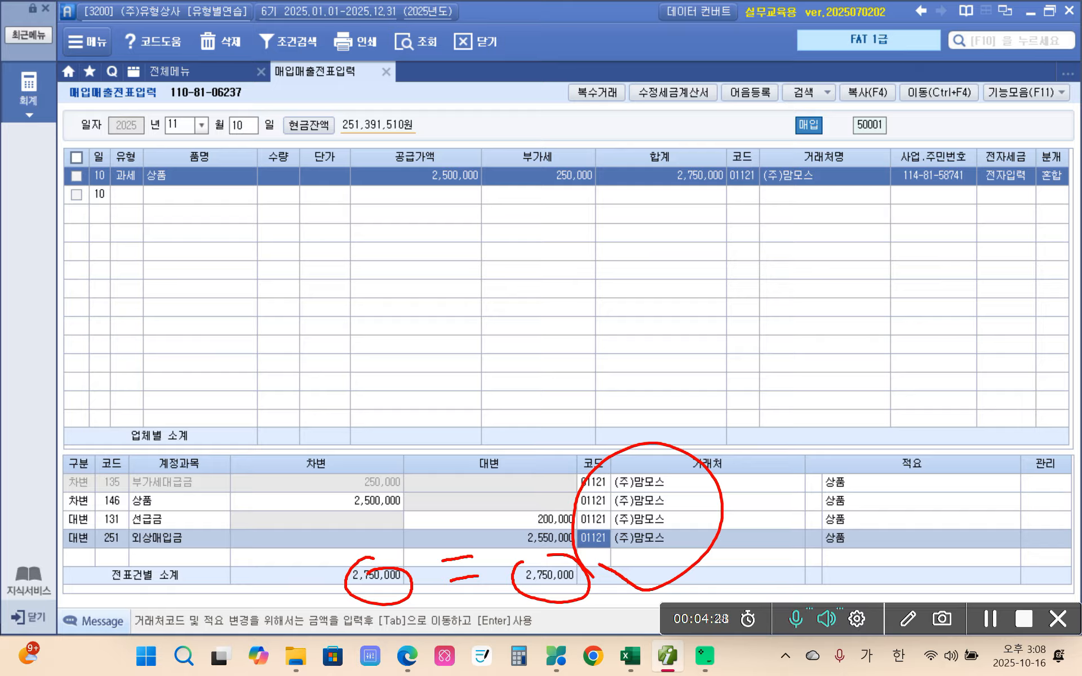
pyautogui.press('Escape')
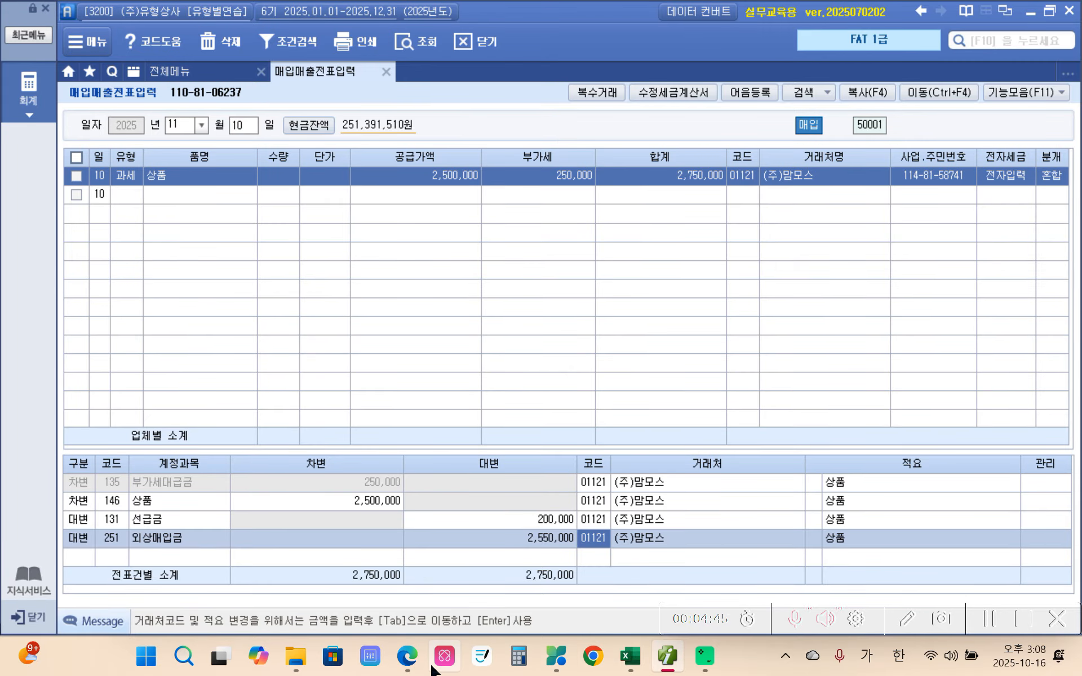
# Switch back to the textbook PDF in Edge.
pyautogui.click(407, 656)
pyautogui.click(387, 595)
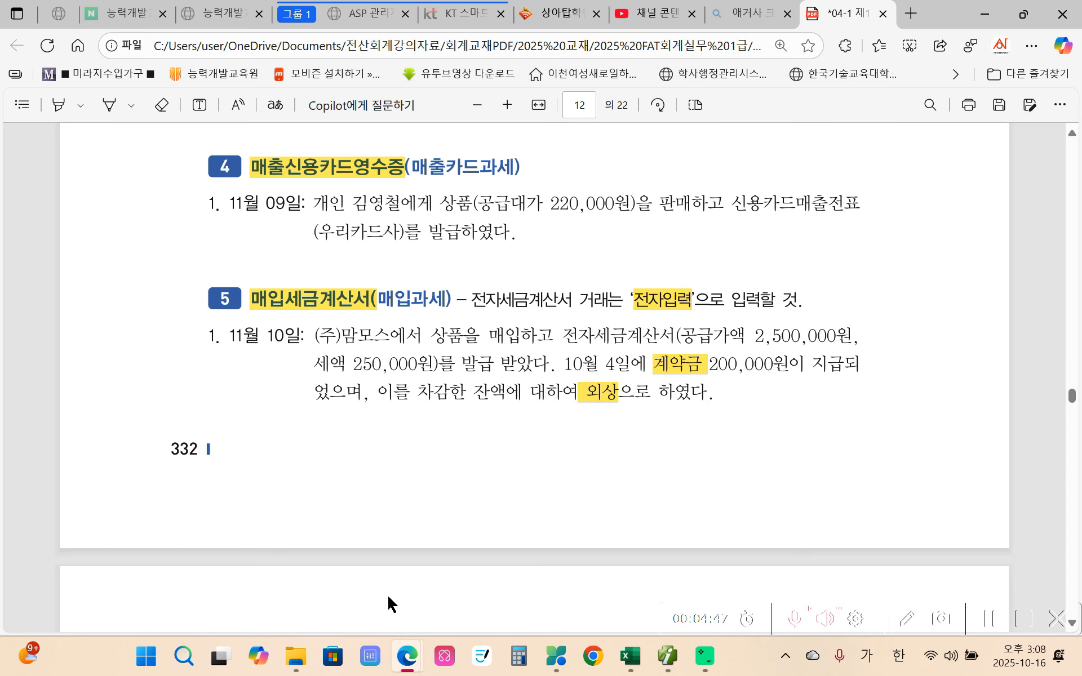
# Switch to the accounting program and start a slip line dated November 11 with the purchase (매입) type 51 과세.
pyautogui.scroll(-5, 424, 546)
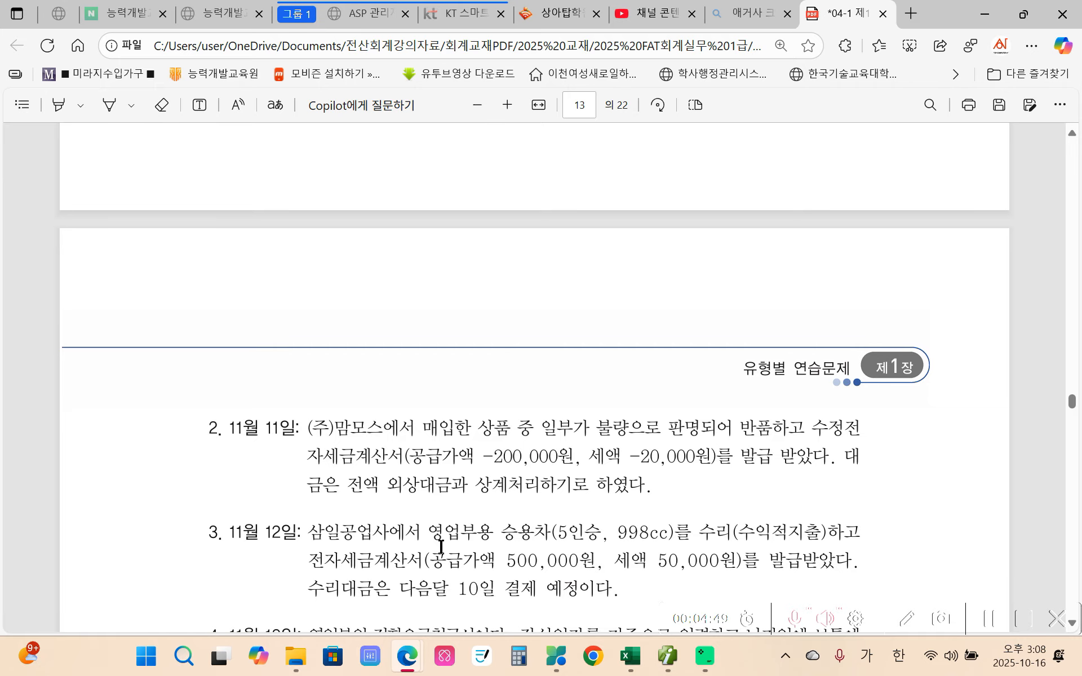
pyautogui.scroll(-1, 441, 397)
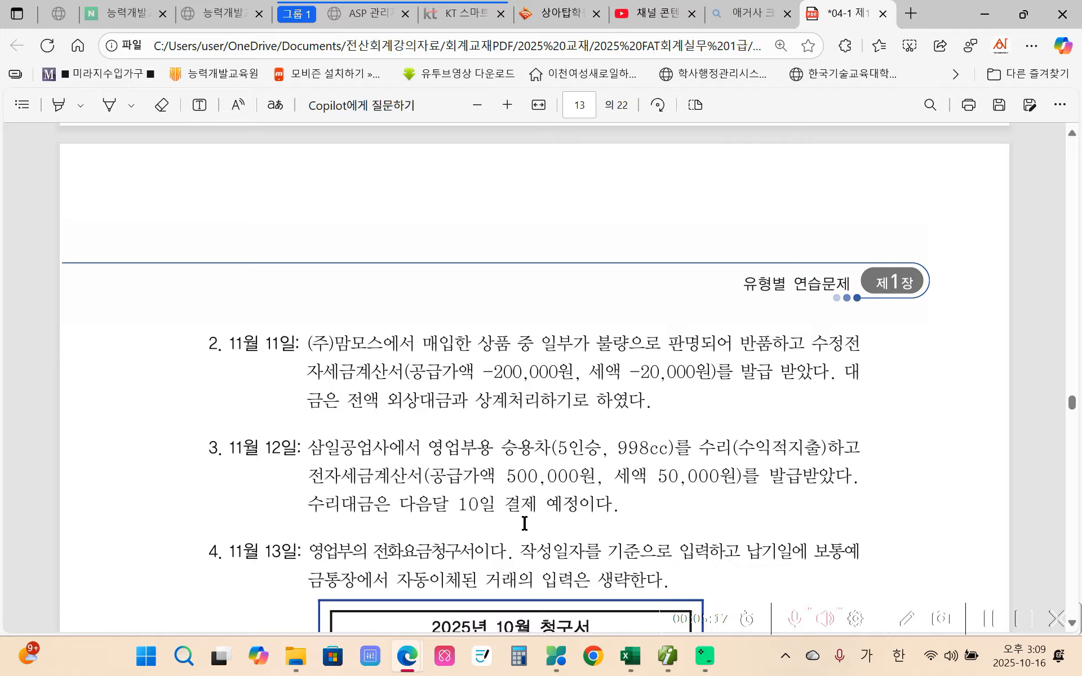
pyautogui.click(668, 657)
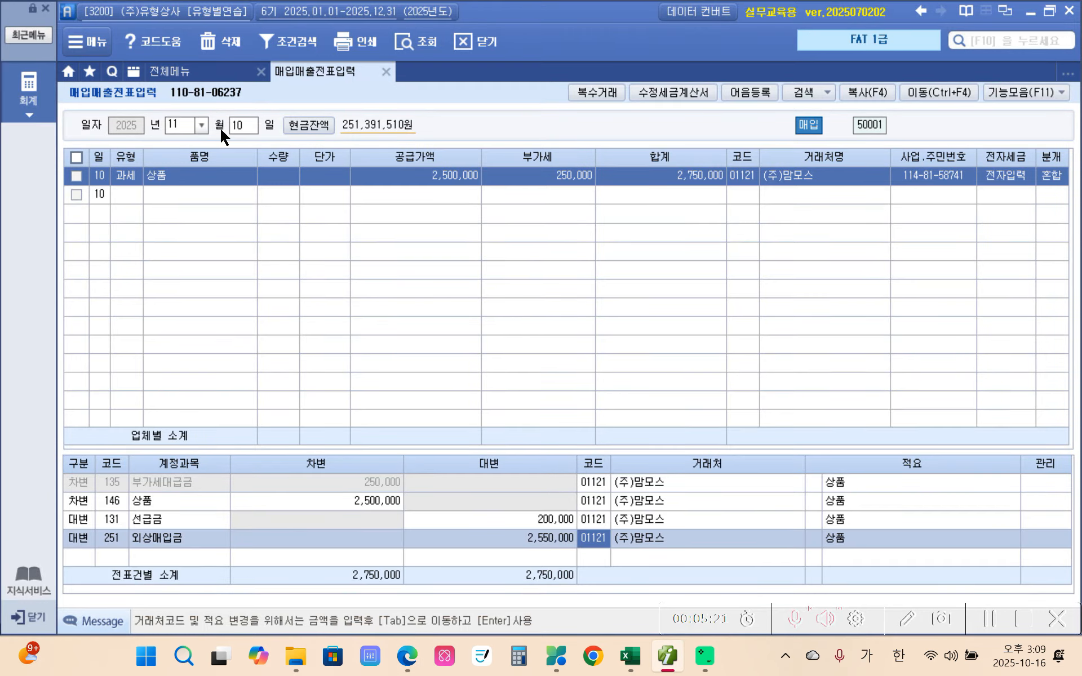
pyautogui.click(234, 129)
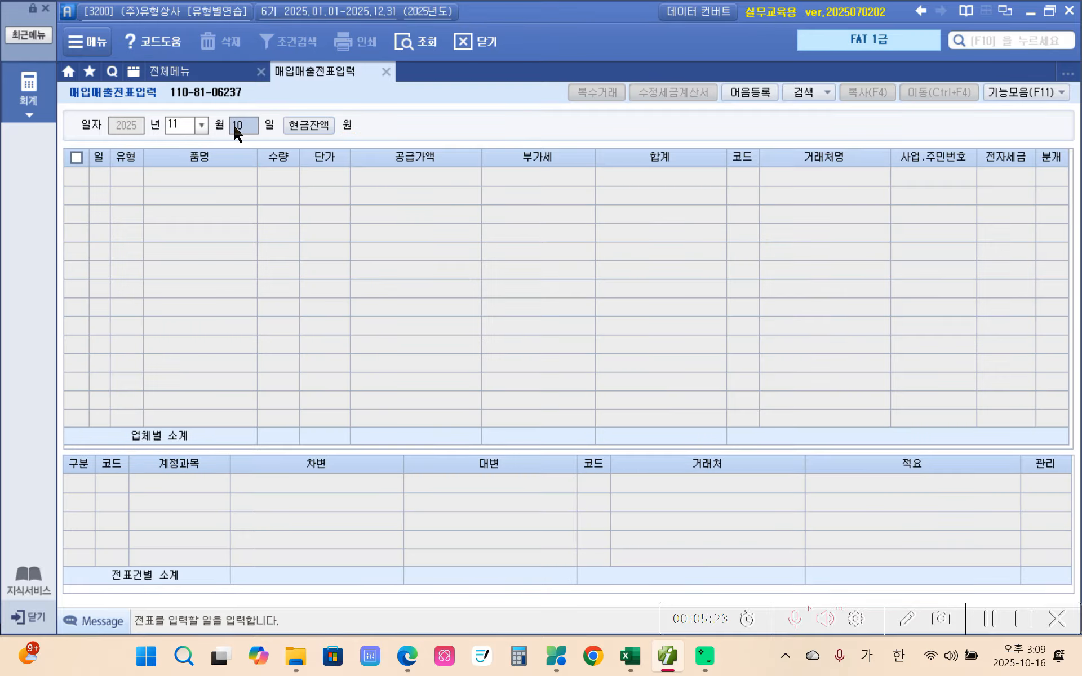
pyautogui.write('11')
pyautogui.press('Return')
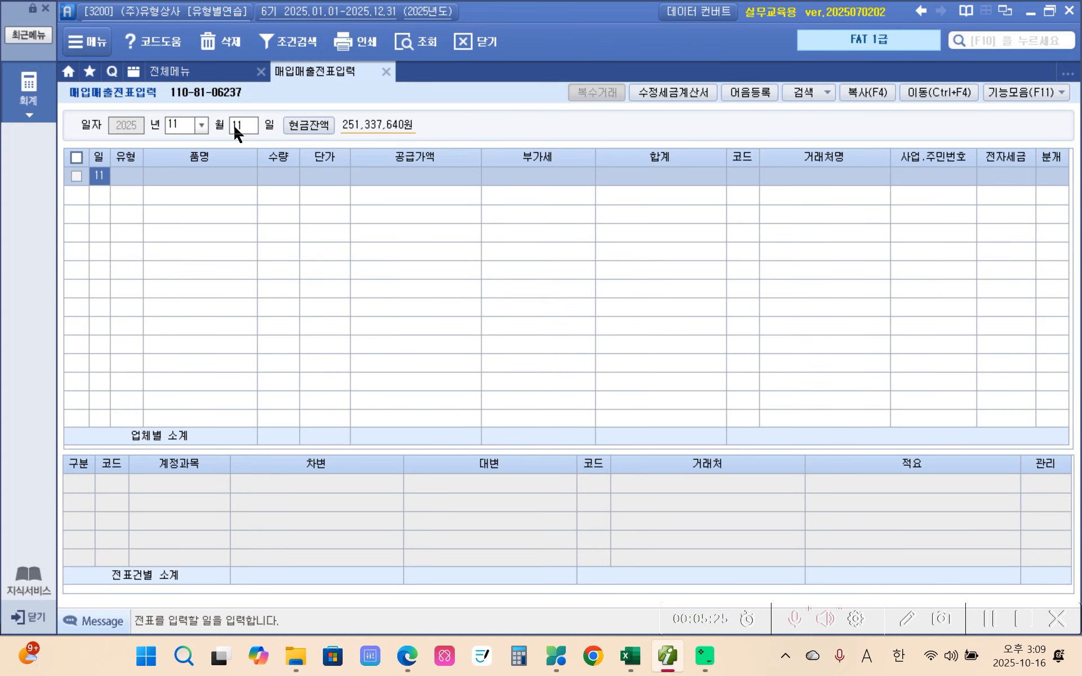
pyautogui.press('Return')
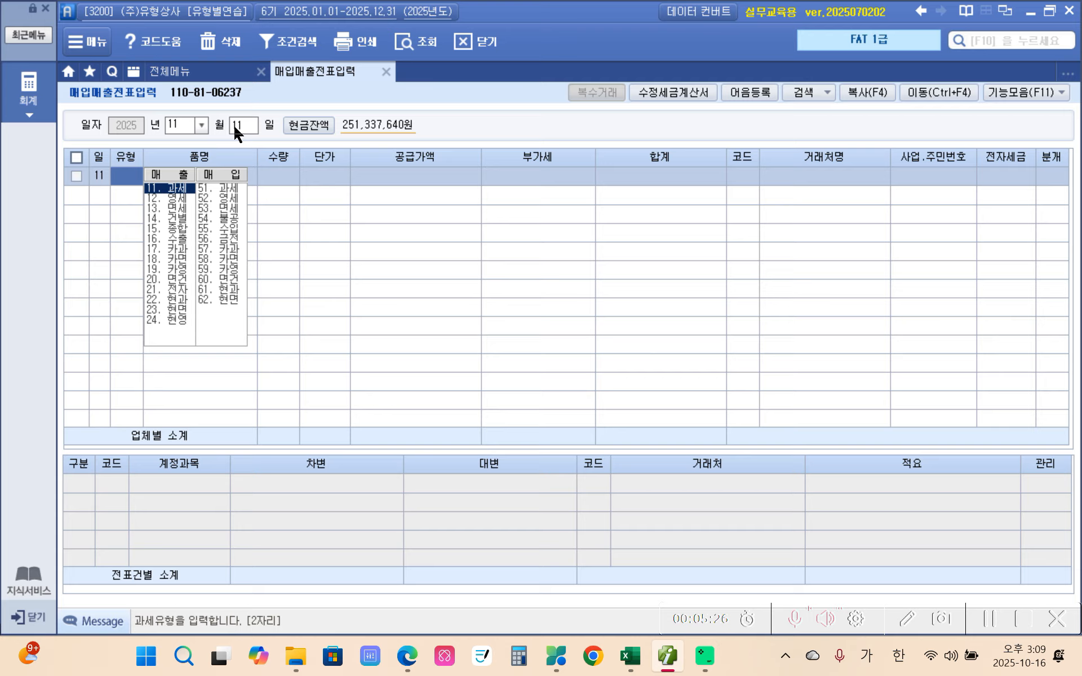
pyautogui.write('11')
pyautogui.press('Return')
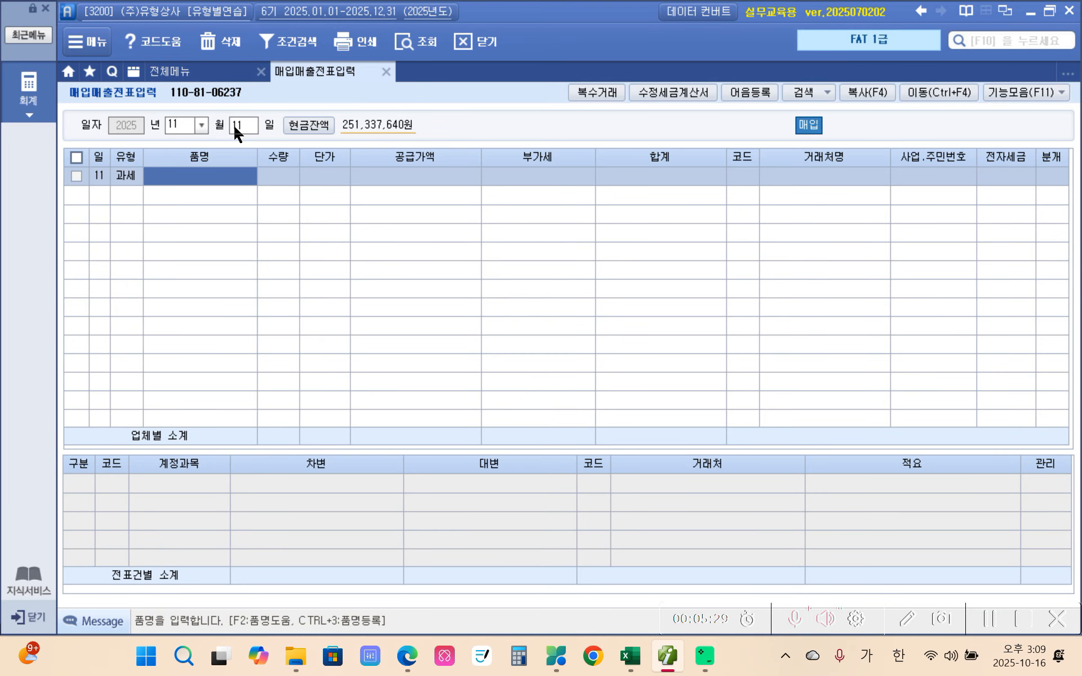
# Enter 상품 반품 as the item name with a supply amount of -200,000, leaving quantity and unit price blank.
pyautogui.write('상품')
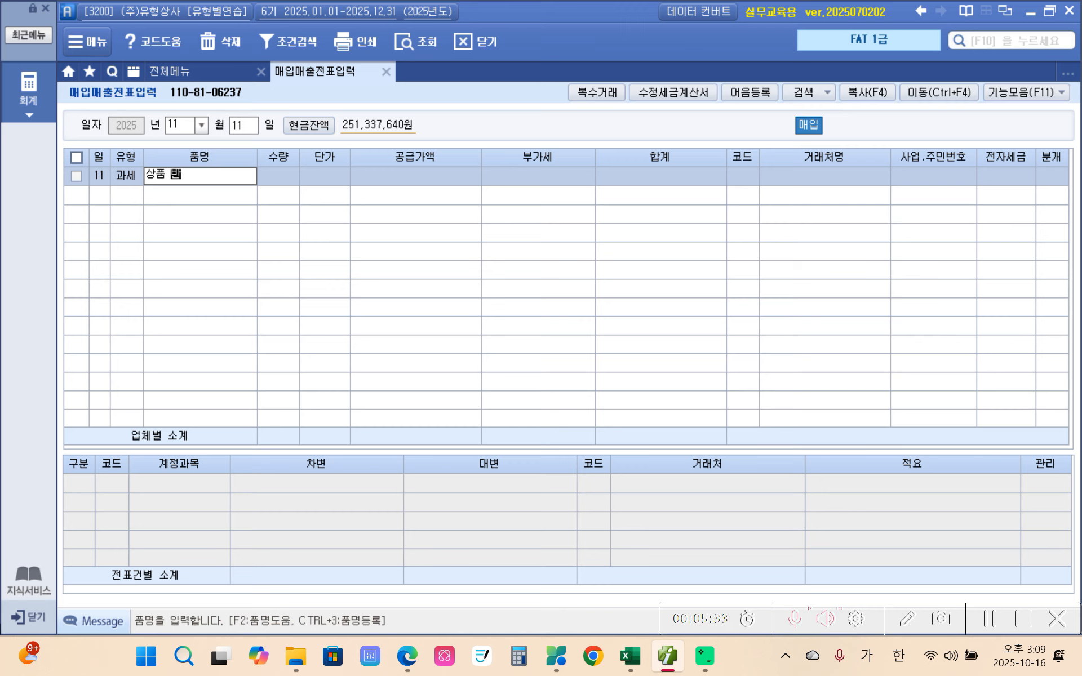
pyautogui.write(' 반ㅍ')
pyautogui.write('품')
pyautogui.press('Return')
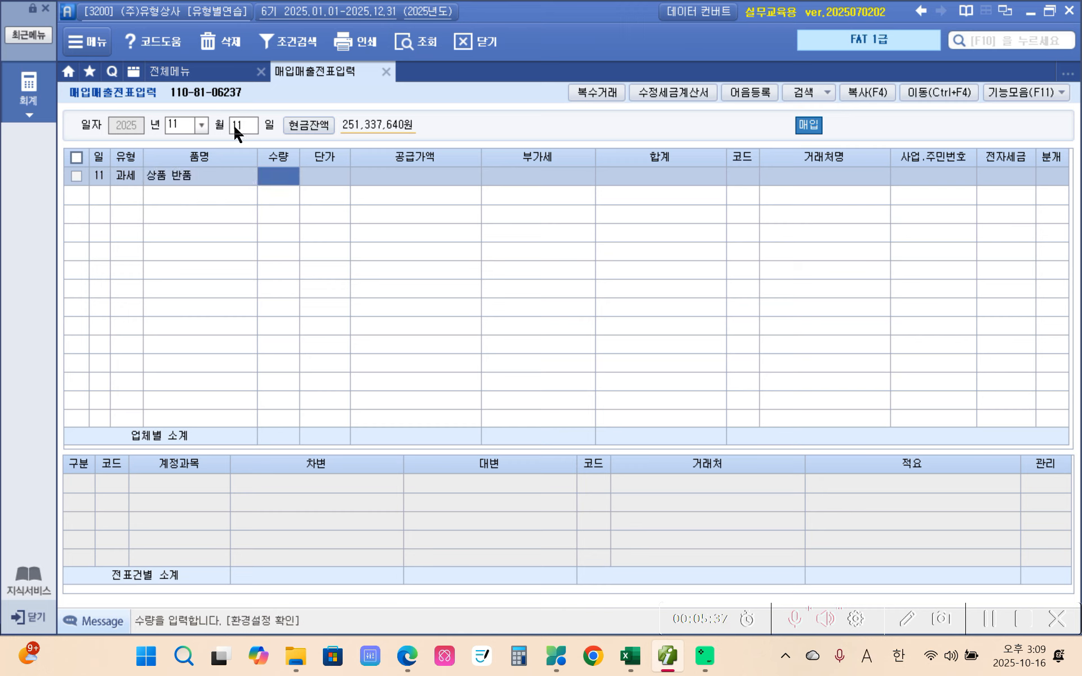
pyautogui.press('Return')
pyautogui.press('Return')
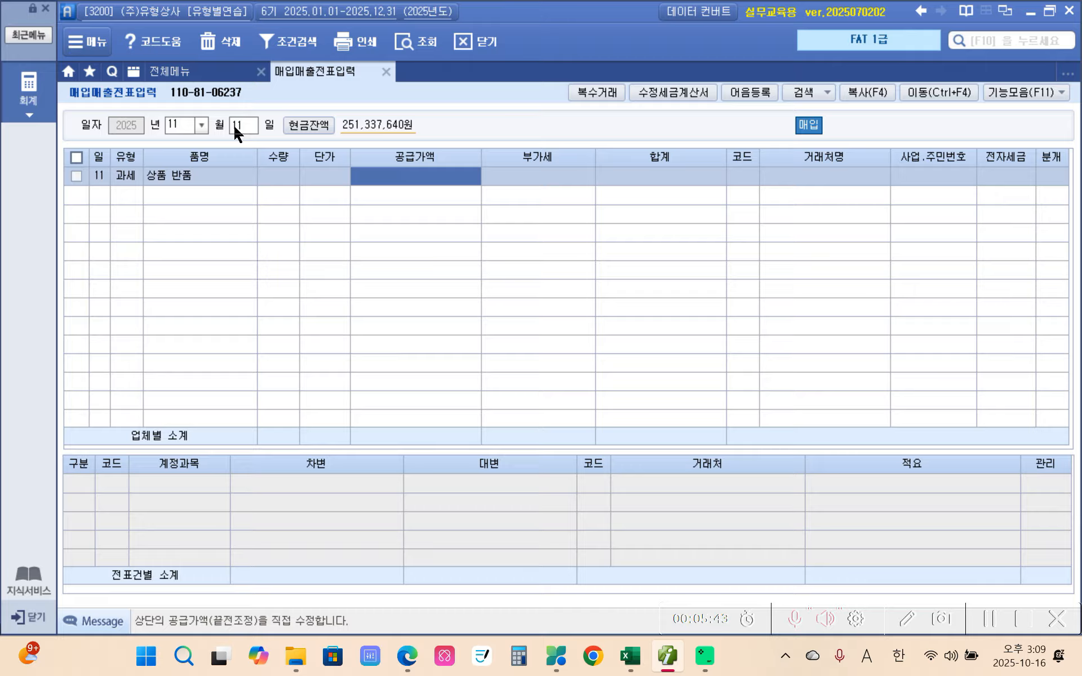
pyautogui.write('-200000')
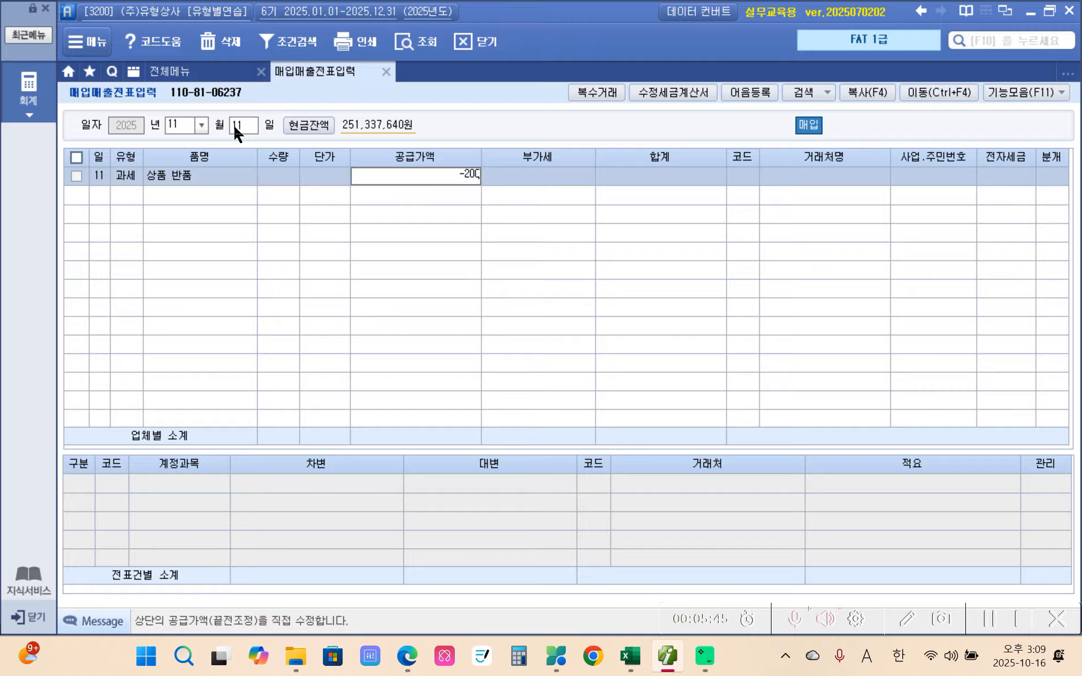
pyautogui.press('Return')
pyautogui.press('Return')
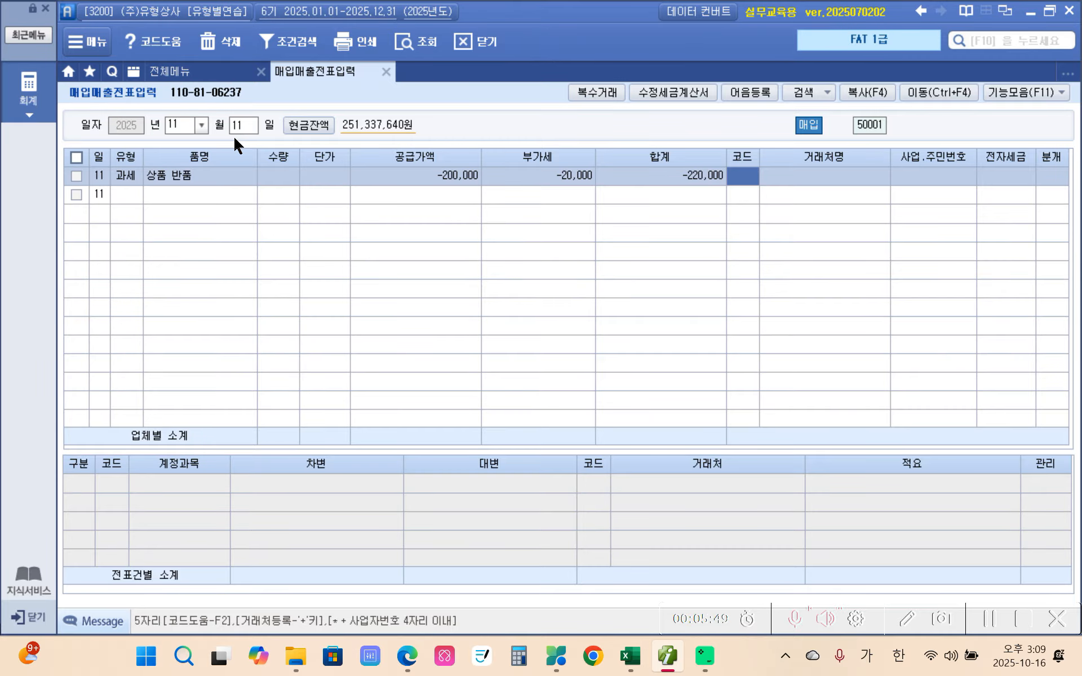
# Assign (주)맘모스 as the supplier of the return slip and mark its tax invoice as 전자입력.
pyautogui.write('맘모')
pyautogui.press('Return')
pyautogui.press('Return')
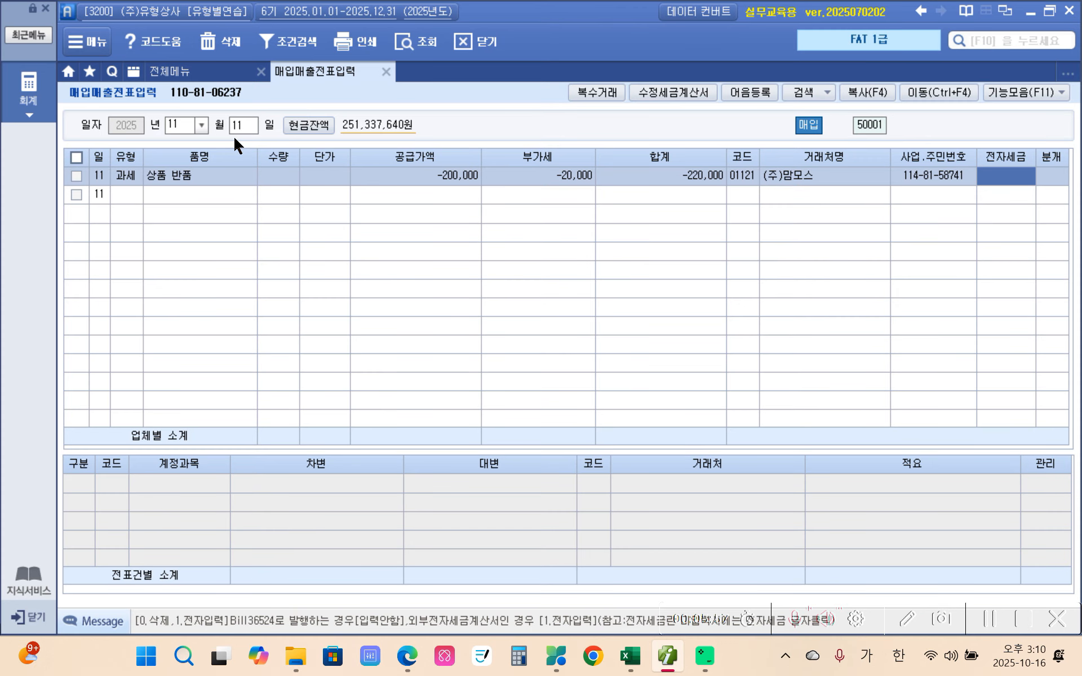
pyautogui.write('1')
pyautogui.press('Return')
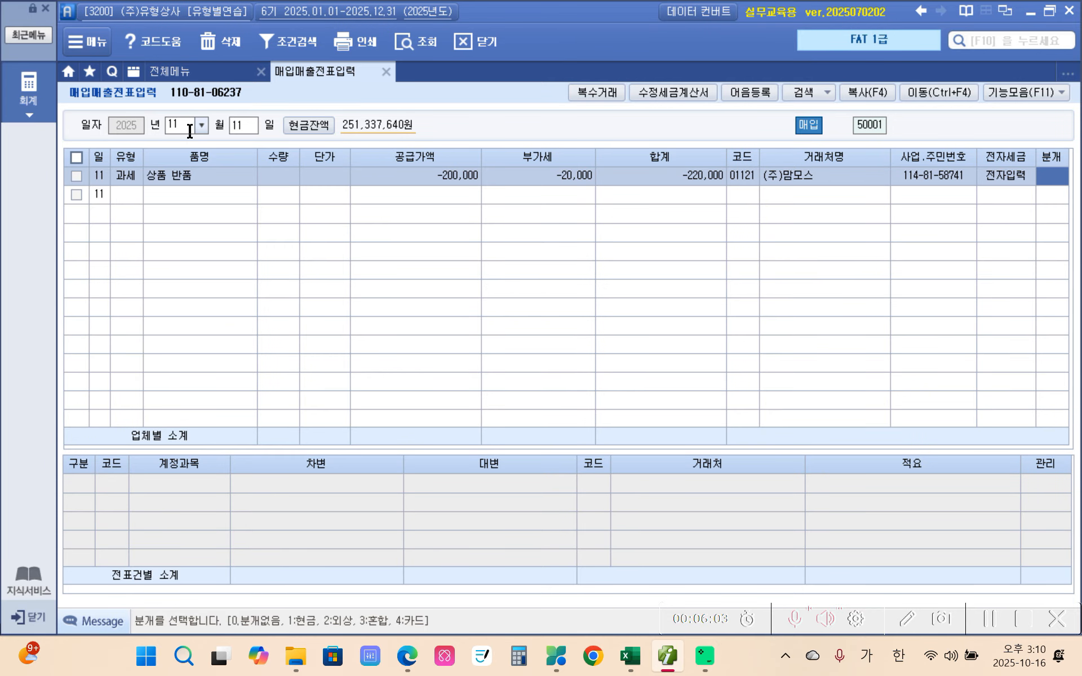
# Set the return slip's journal type (분개) to 외상 and review its generated journal lines one by one.
pyautogui.write('2')
pyautogui.press('Return')
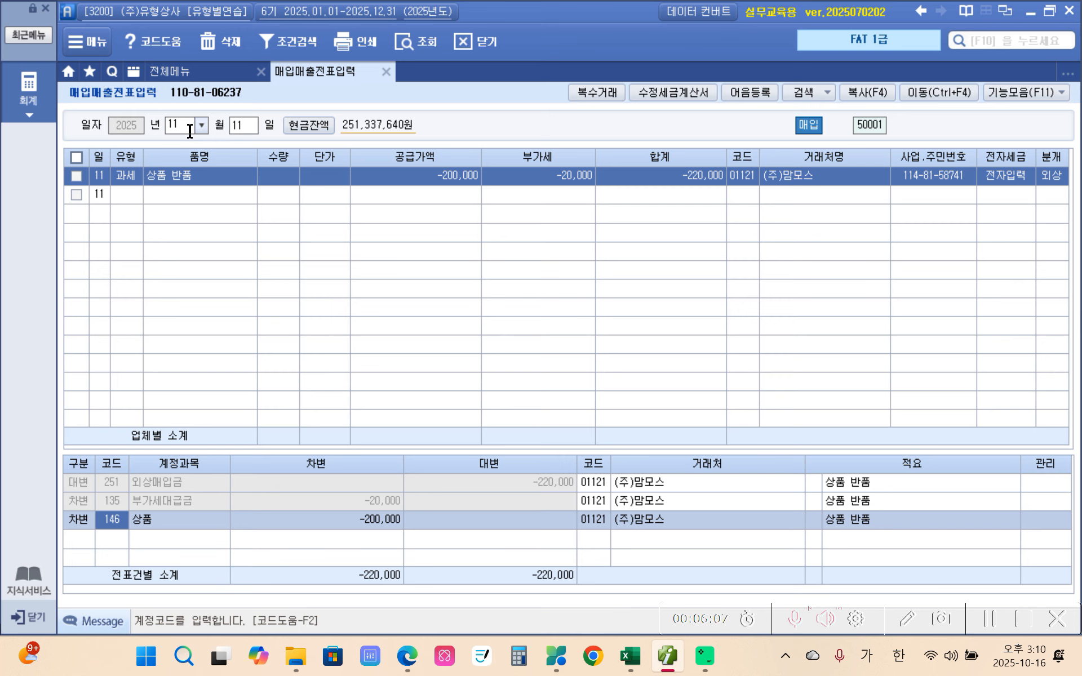
pyautogui.click(146, 482)
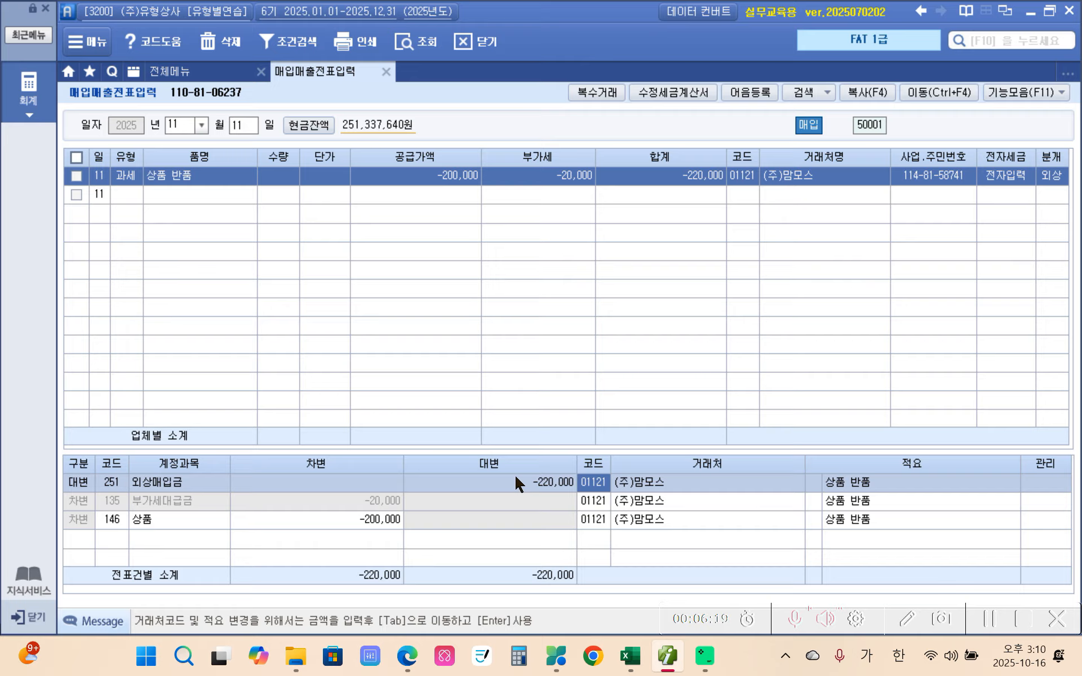
pyautogui.click(160, 500)
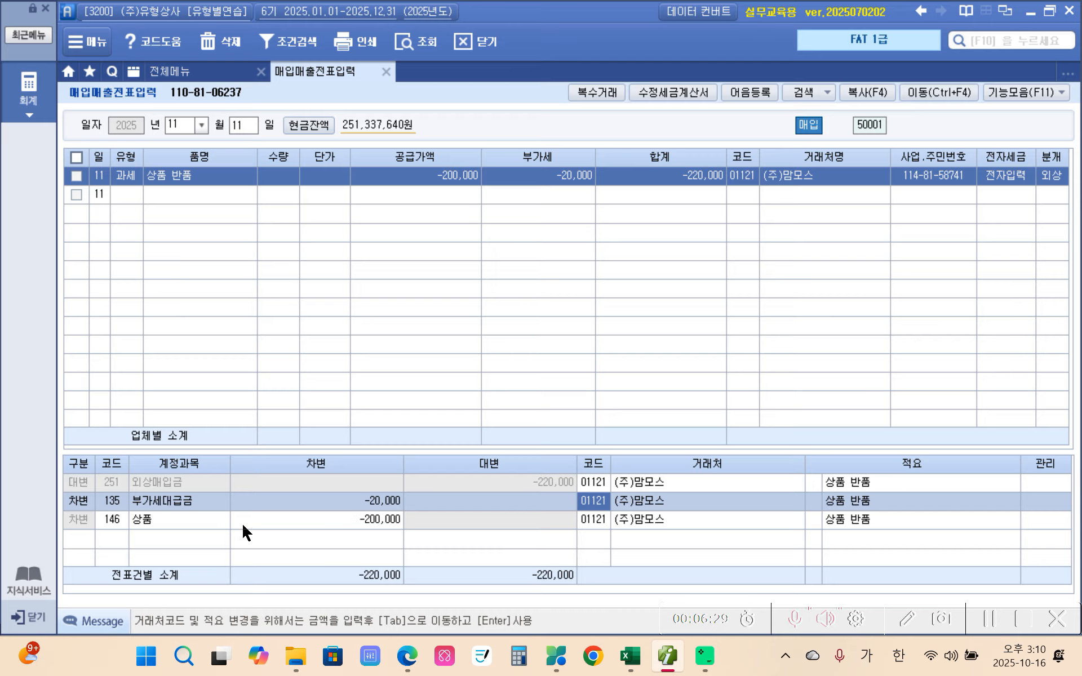
pyautogui.click(164, 521)
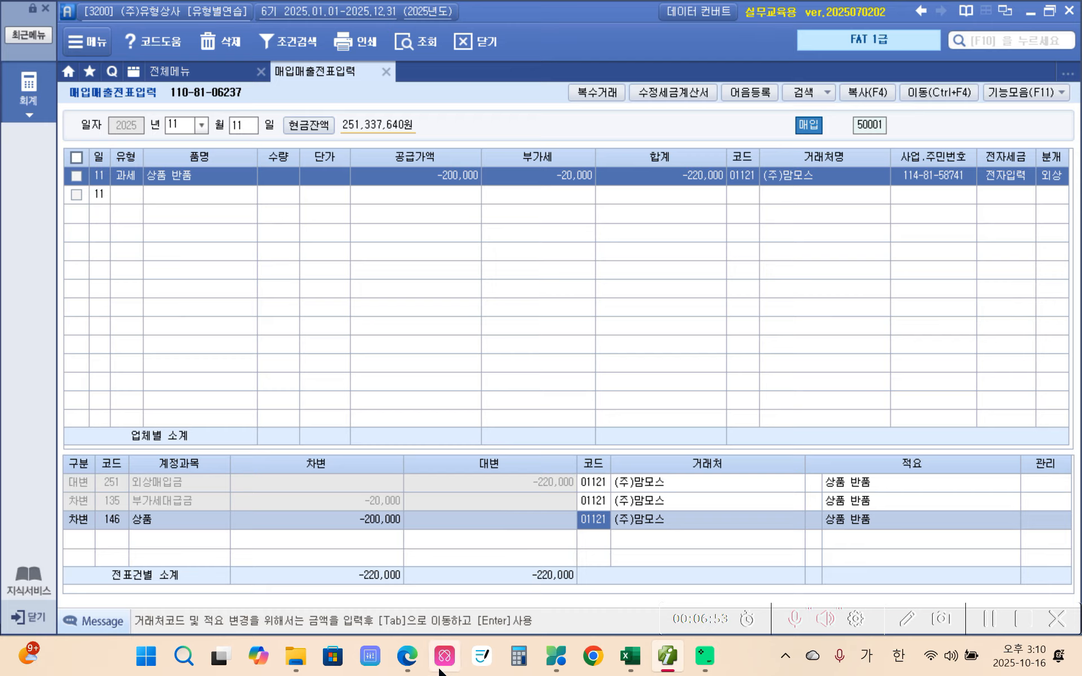
# Switch to the textbook PDF in Edge and highlight 998cc in yellow in the November 12 problem.
pyautogui.moveTo(394, 656)
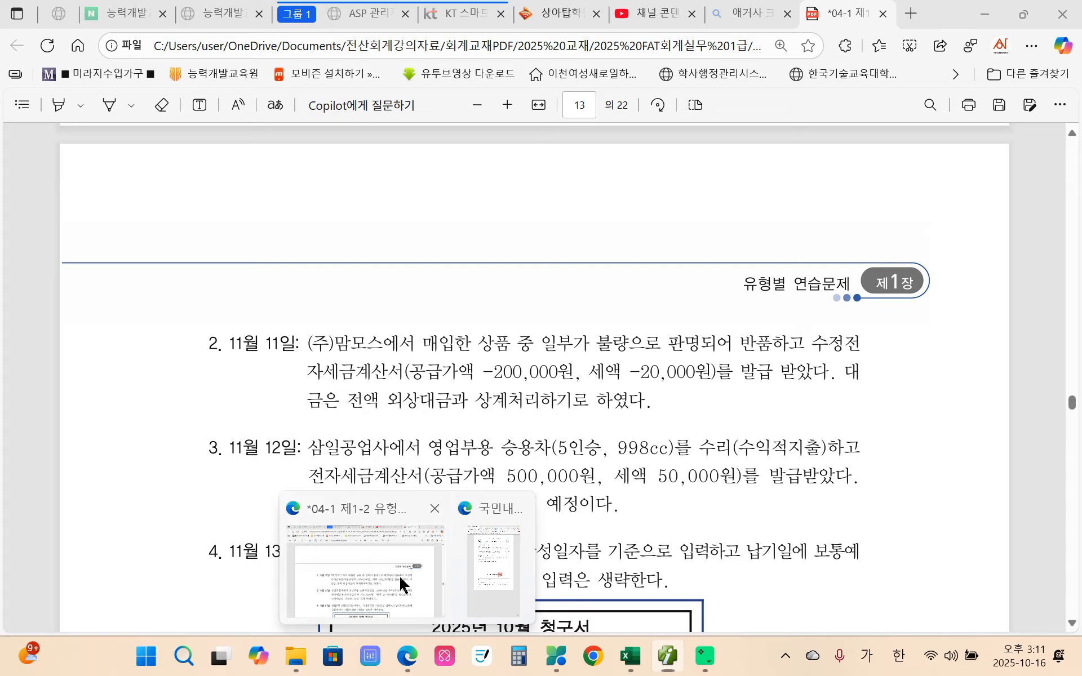
pyautogui.click(406, 586)
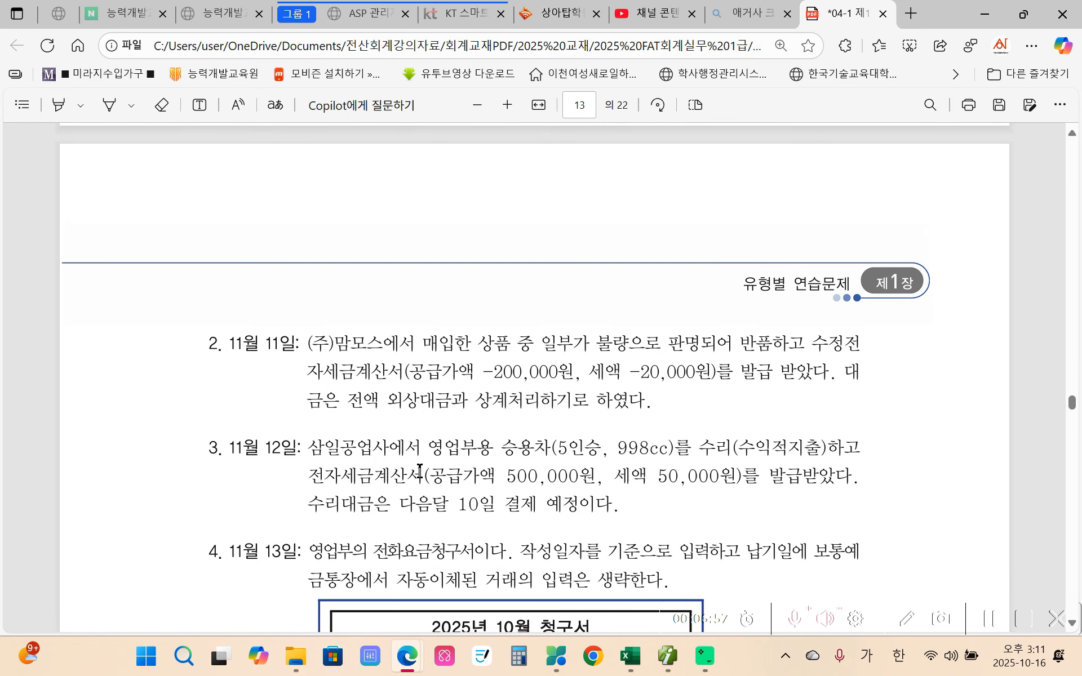
pyautogui.scroll(-2, 414, 473)
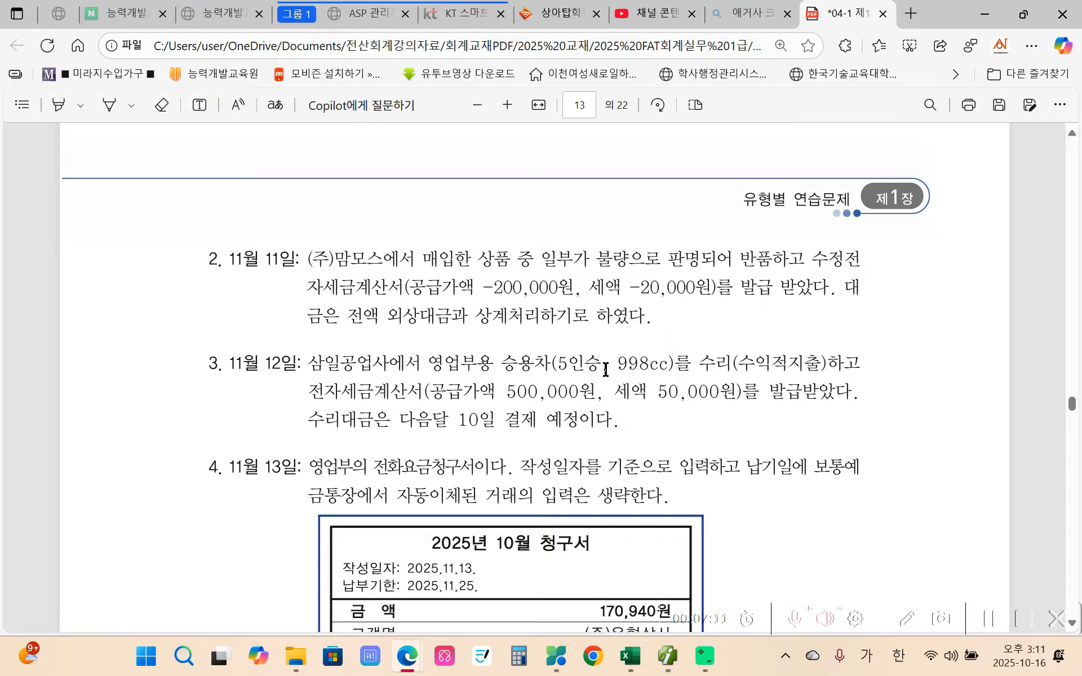
pyautogui.moveTo(610, 369); pyautogui.dragTo(668, 369)
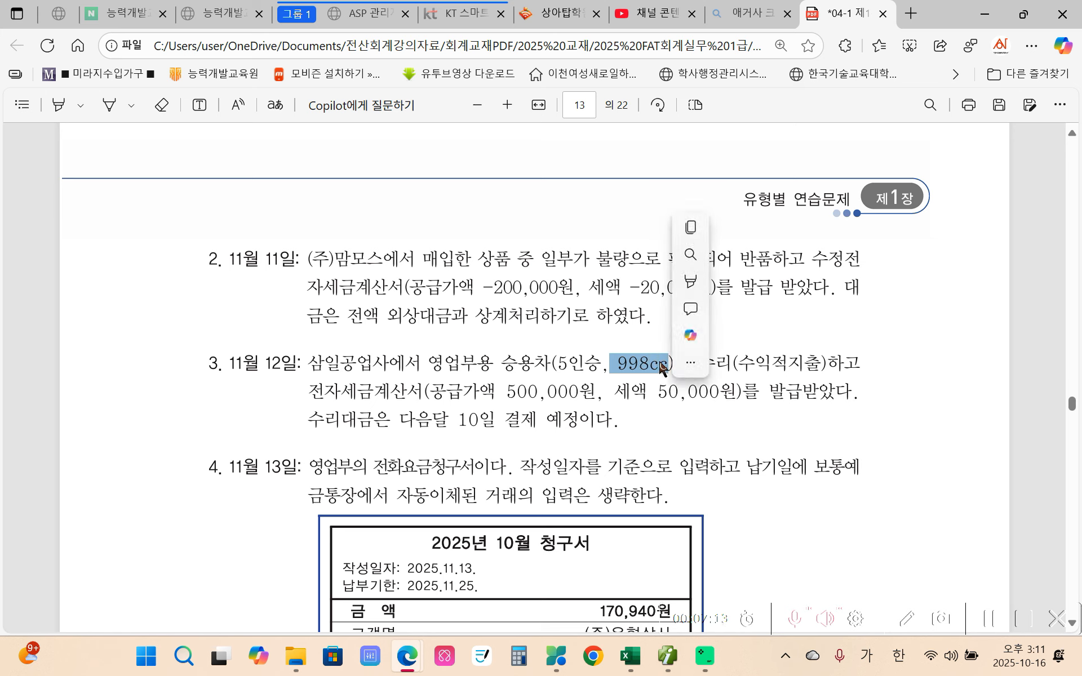
pyautogui.moveTo(733, 280)
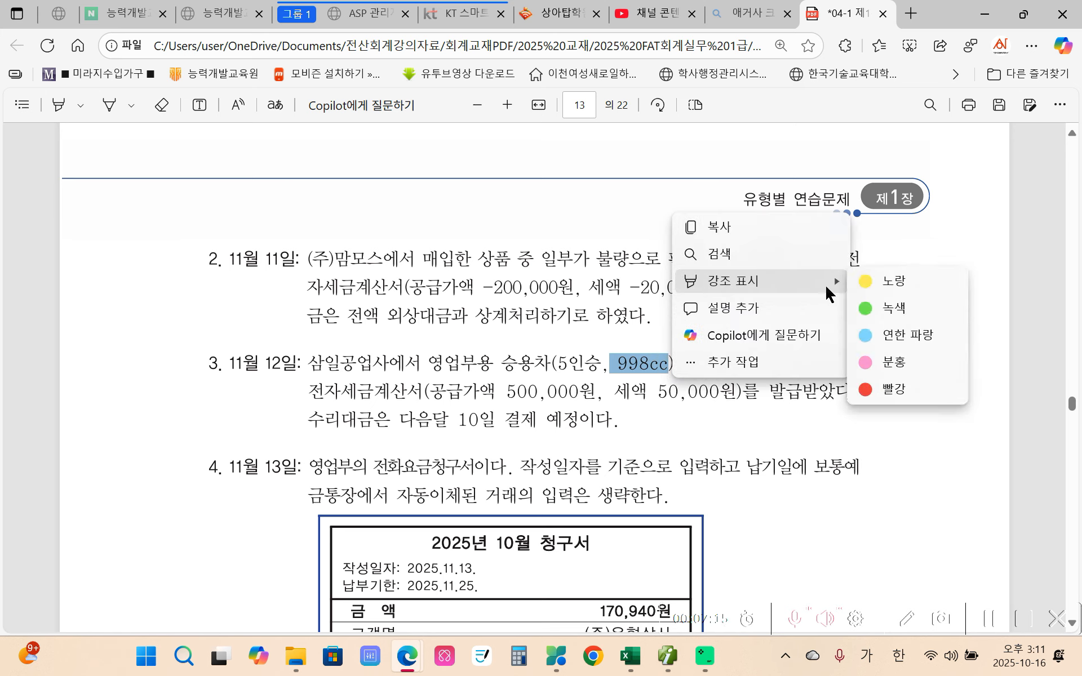
pyautogui.click(915, 279)
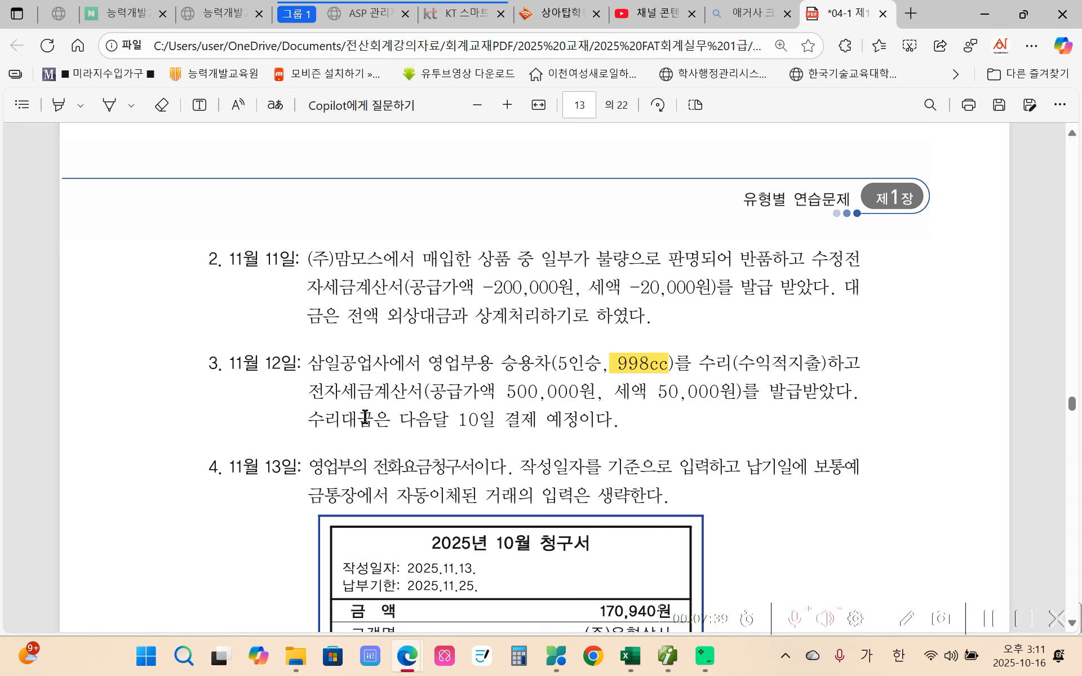
# Highlight 수익적지출 and the 50,000원 tax amount in yellow in the November 12 problem.
pyautogui.moveTo(739, 363); pyautogui.dragTo(817, 363)
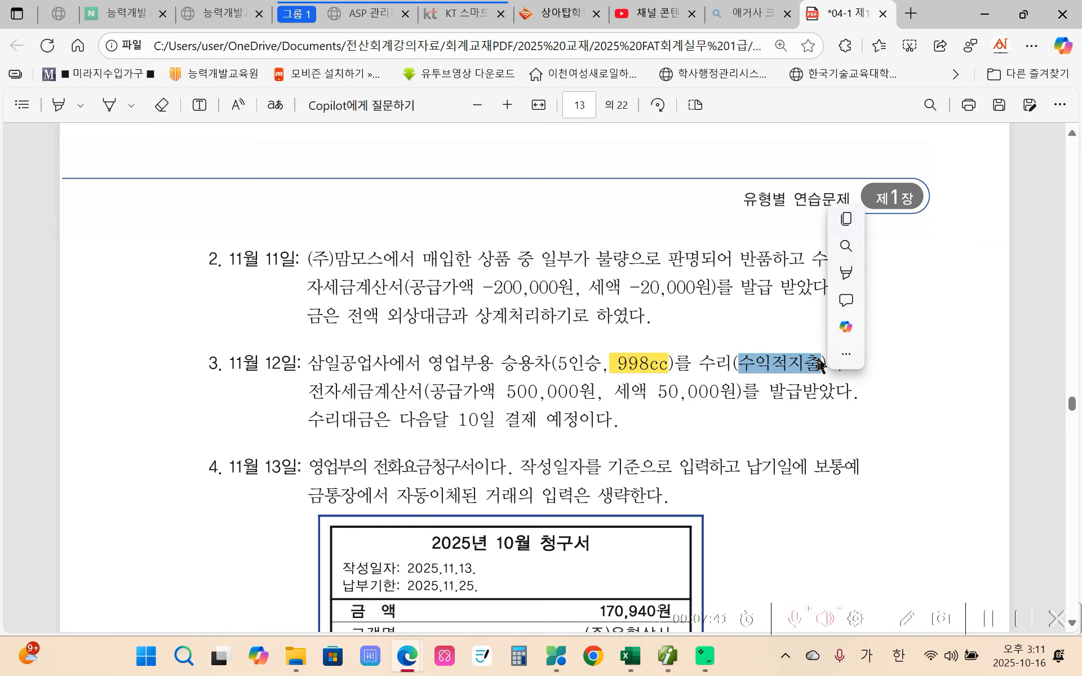
pyautogui.click(814, 277)
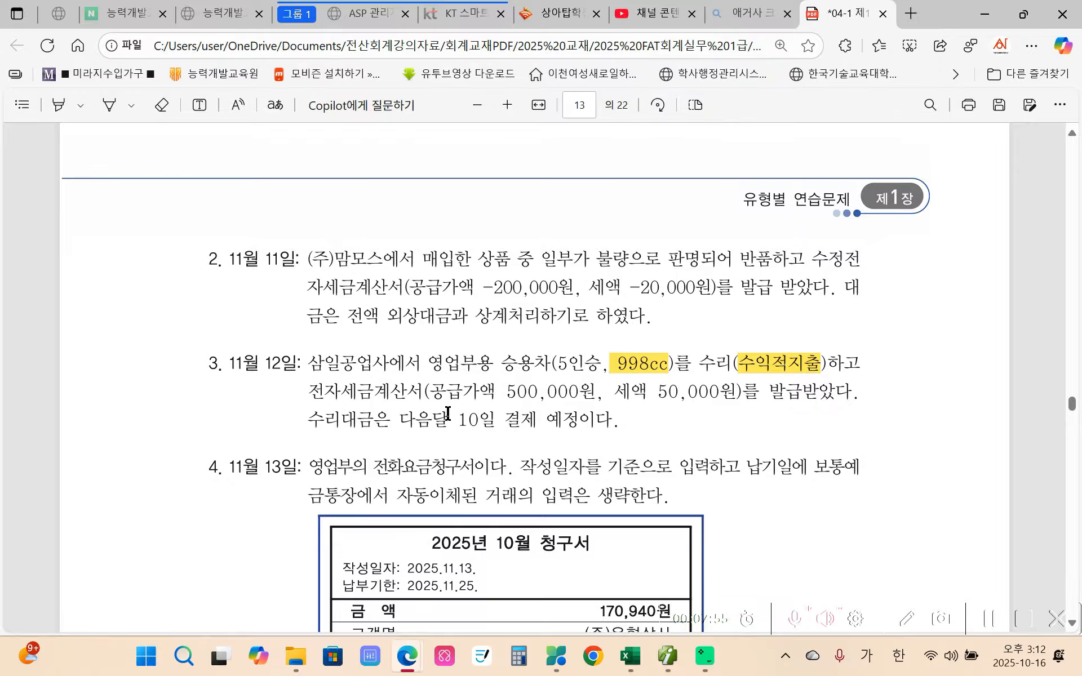
pyautogui.moveTo(631, 393); pyautogui.dragTo(731, 393)
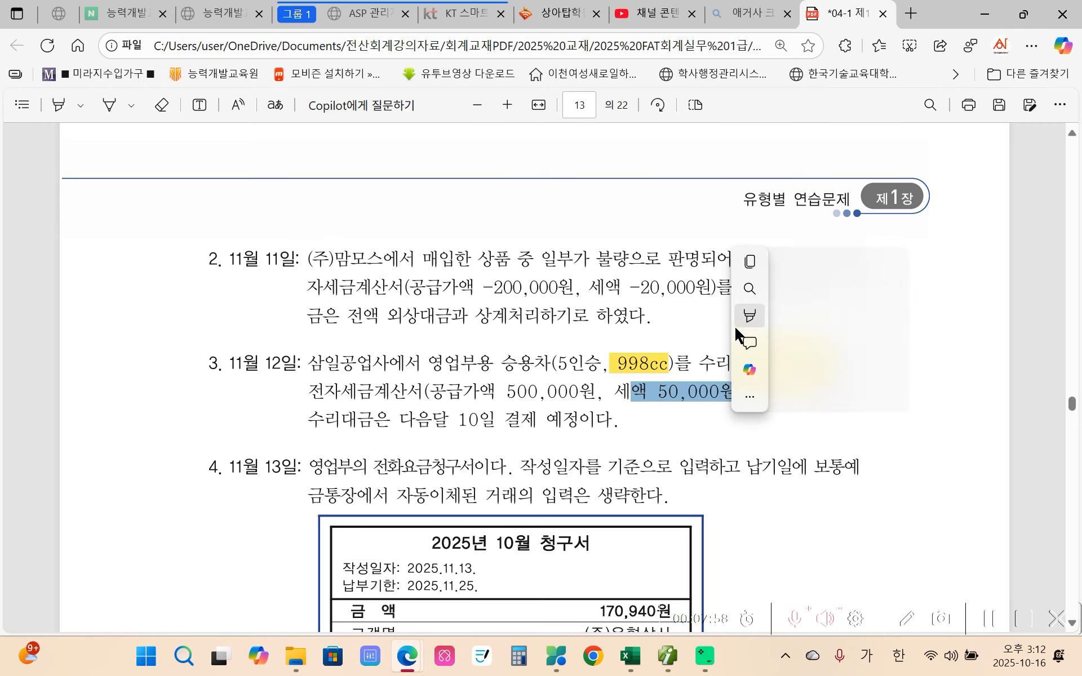
pyautogui.moveTo(733, 324)
pyautogui.click(917, 314)
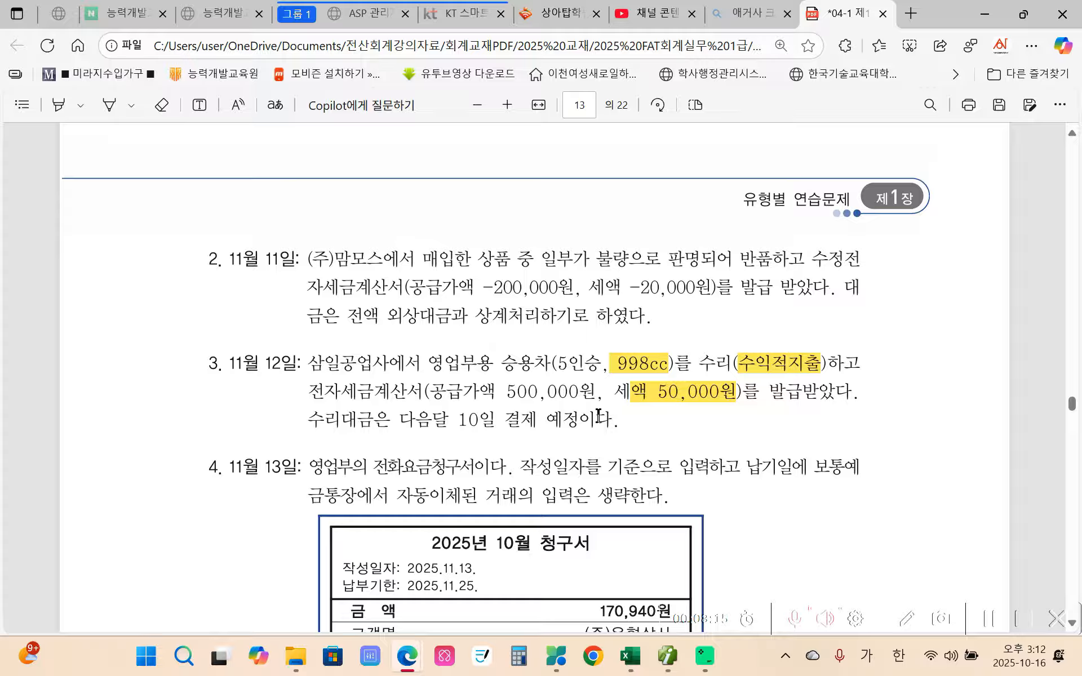
# Switch back to the accounting program and start a slip line dated November 12 with the purchase (매입) type 51 과세.
pyautogui.click(672, 662)
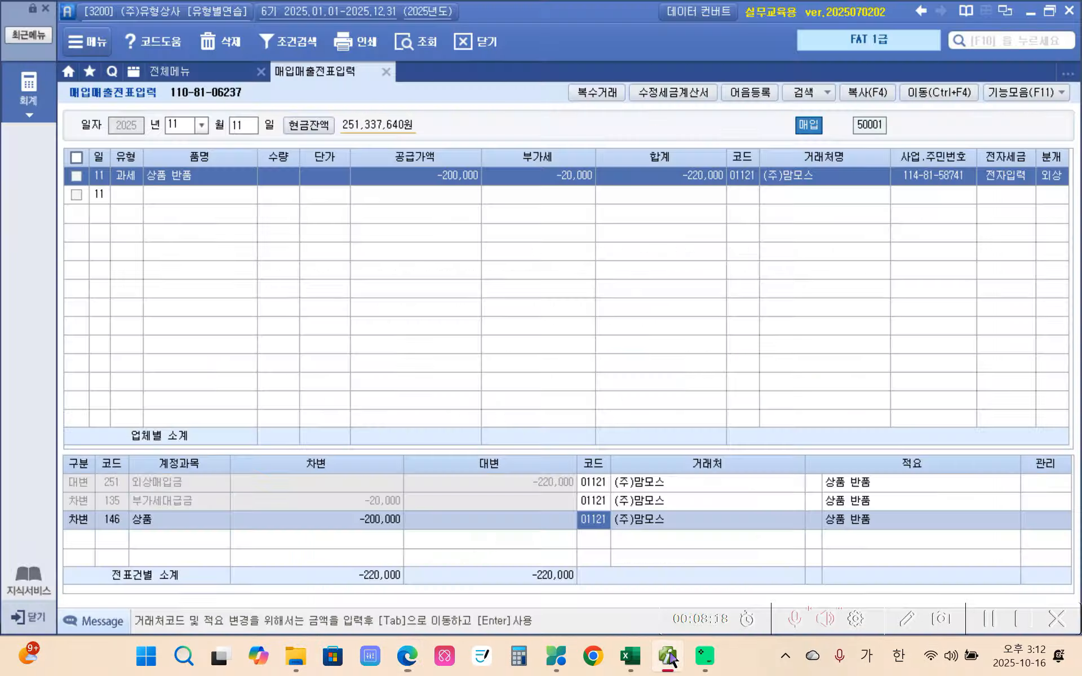
pyautogui.click(238, 124)
pyautogui.write('12')
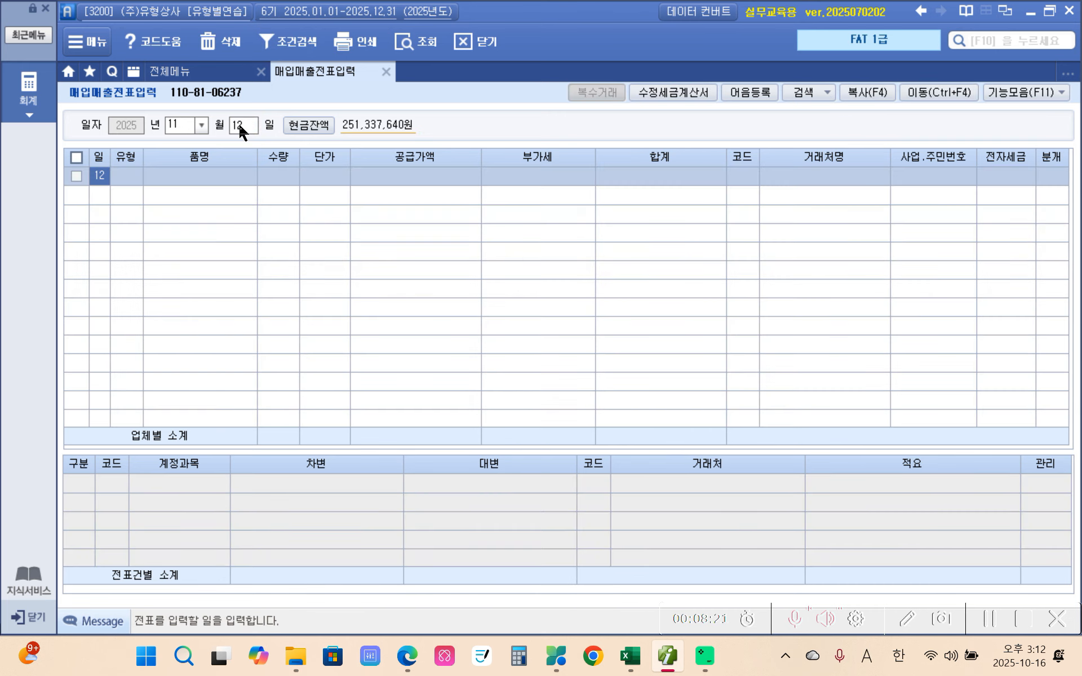
pyautogui.press('Return')
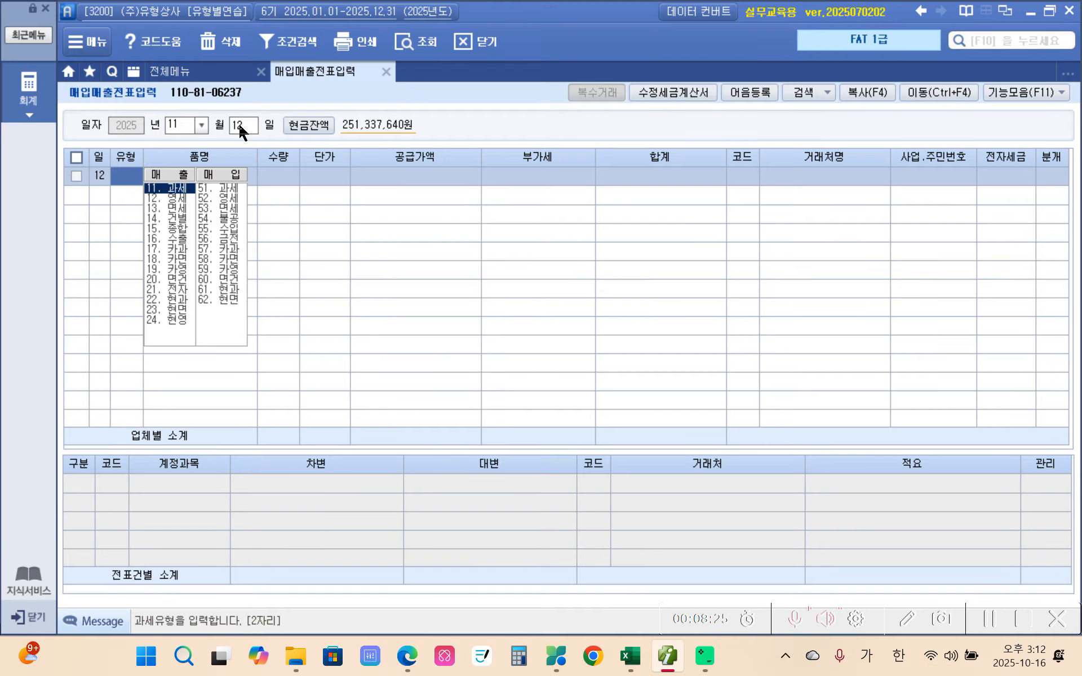
pyautogui.write('11')
pyautogui.press('Return')
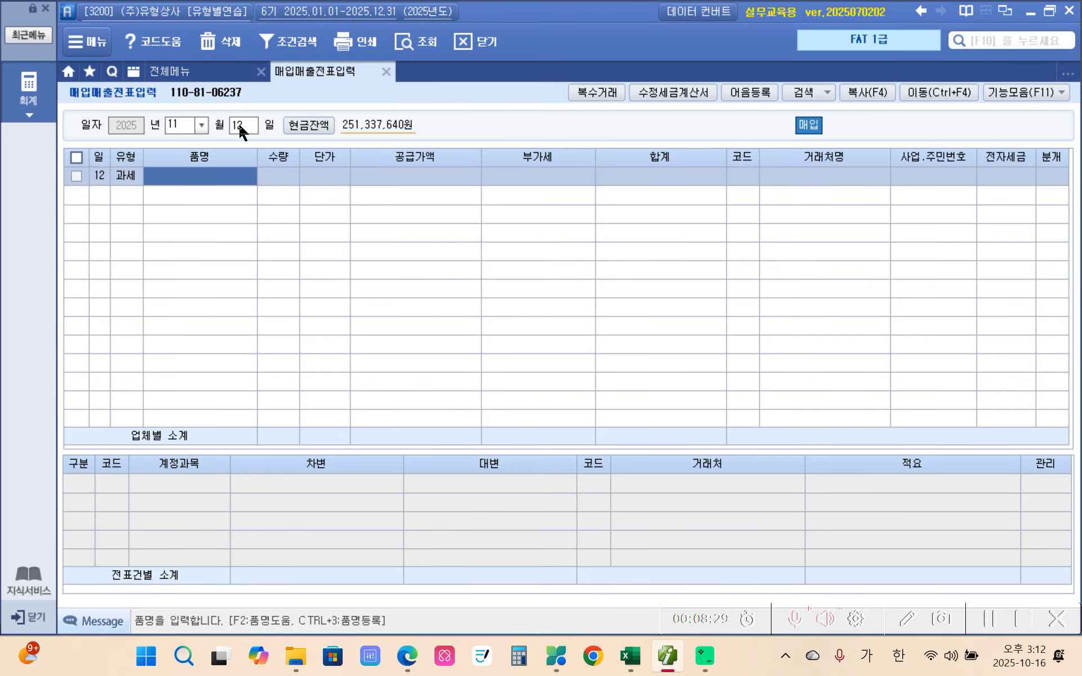
# Enter 승용차수리 as the item on the November 12 slip line with a supply amount of 500,000.
pyautogui.write('승용ㅊ')
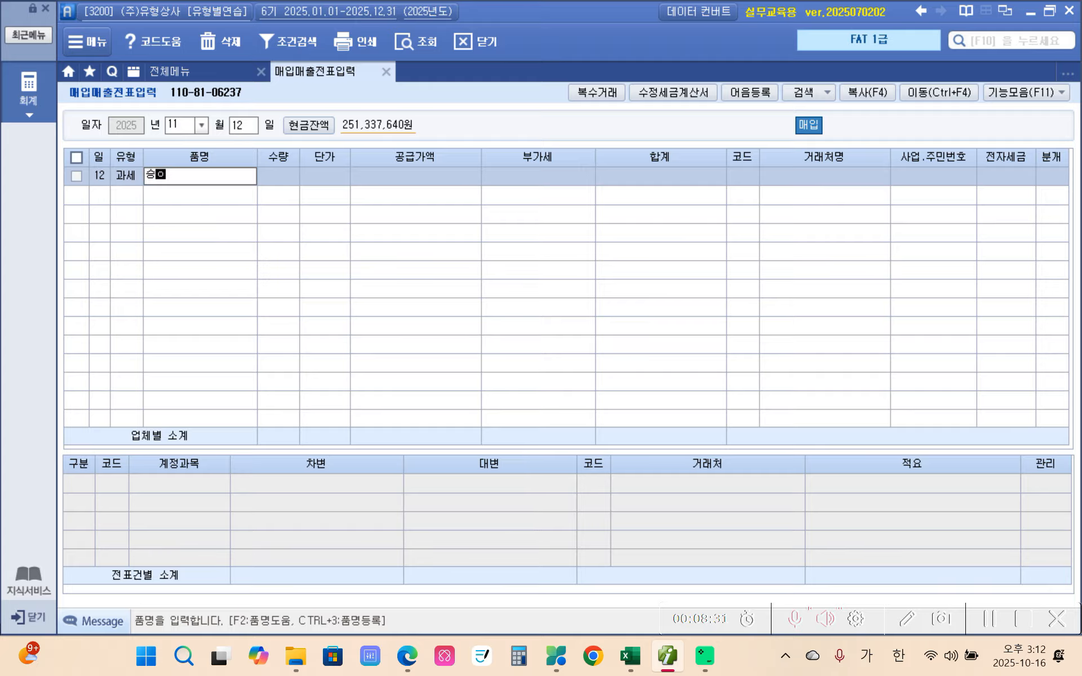
pyautogui.write('ㅏ수ㄹㅣ')
pyautogui.press('Return')
pyautogui.press('Return')
pyautogui.press('Return')
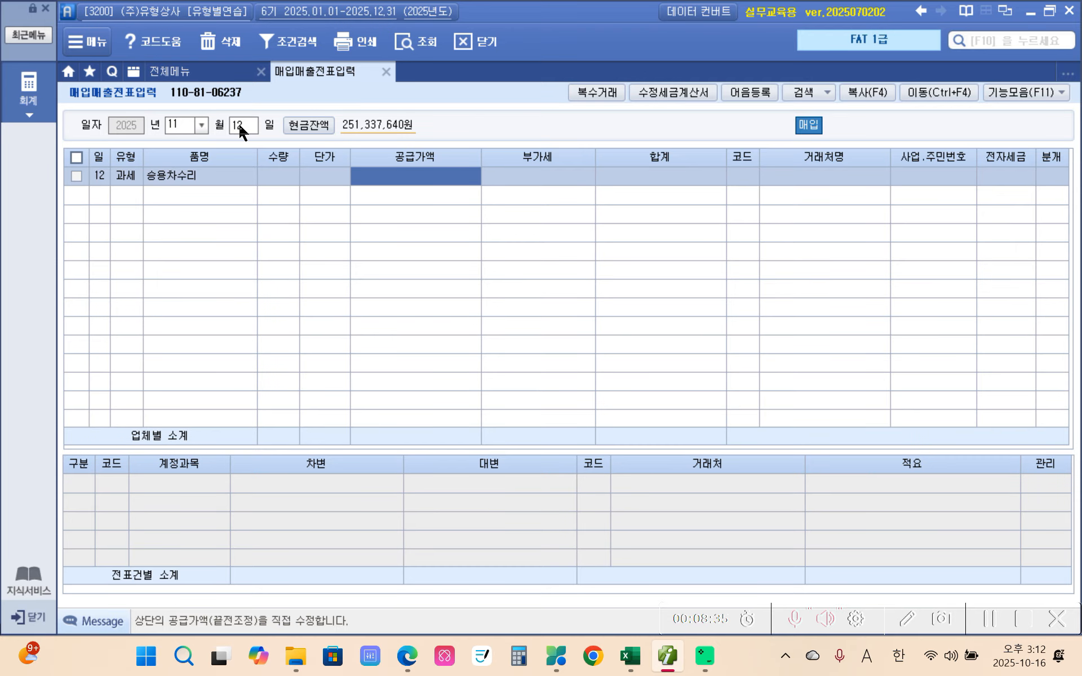
pyautogui.write('5000000')
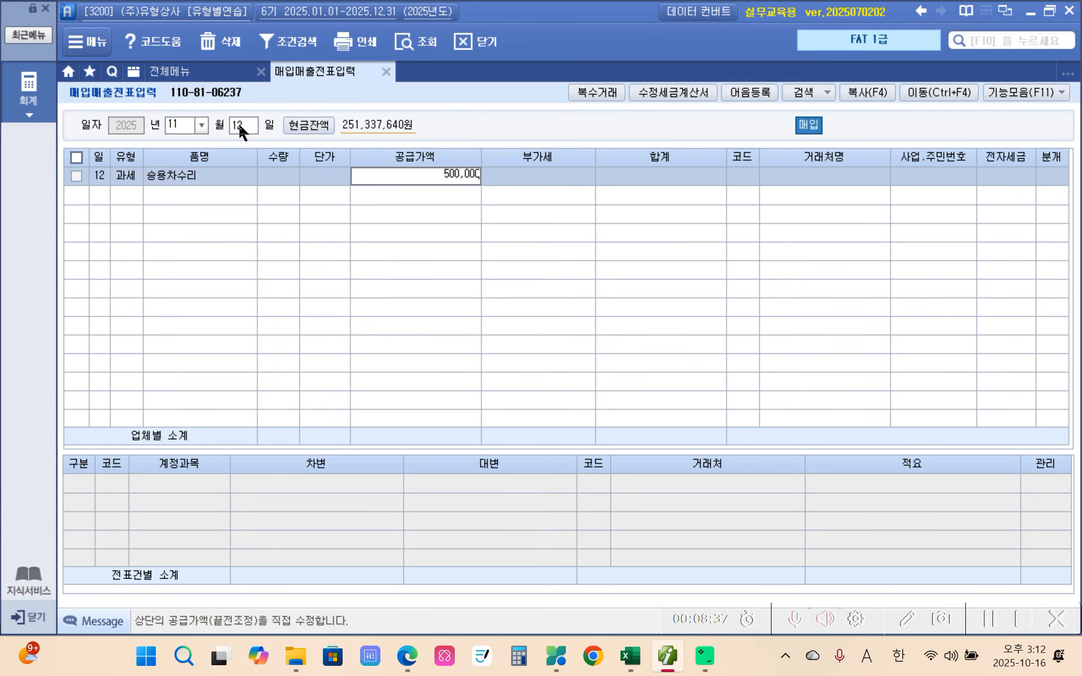
pyautogui.press('Return')
pyautogui.press('Return')
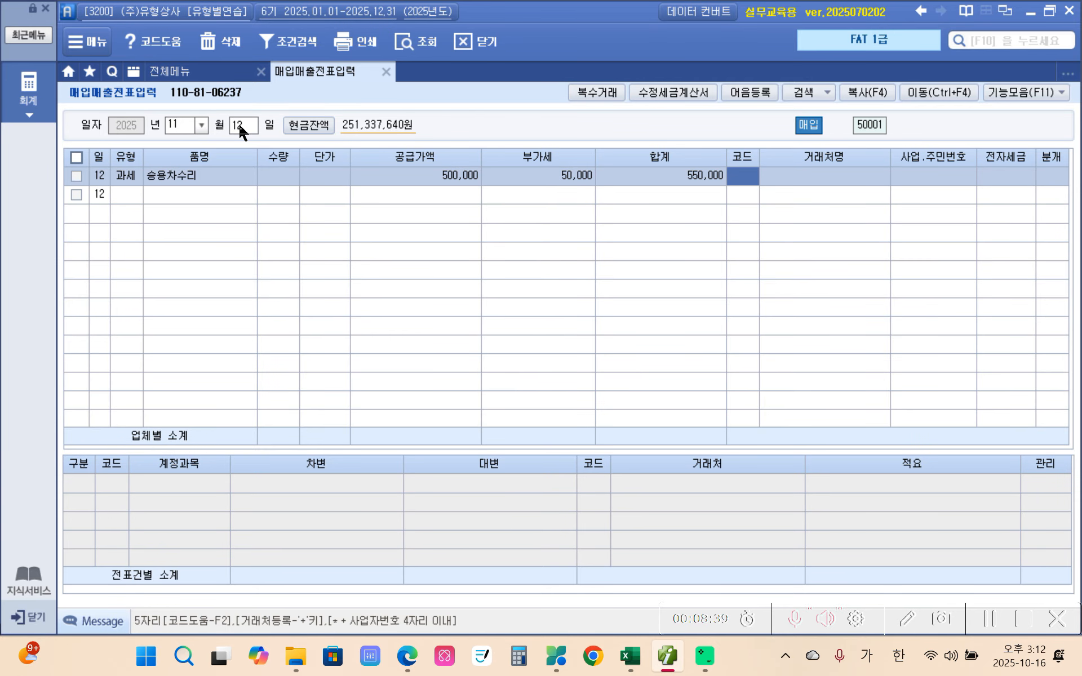
# Complete the car repair slip line with supplier 삼일공업사, tax invoice status 전자입력 and journal type 혼합.
pyautogui.write('삼일')
pyautogui.press('Return')
pyautogui.press('Return')
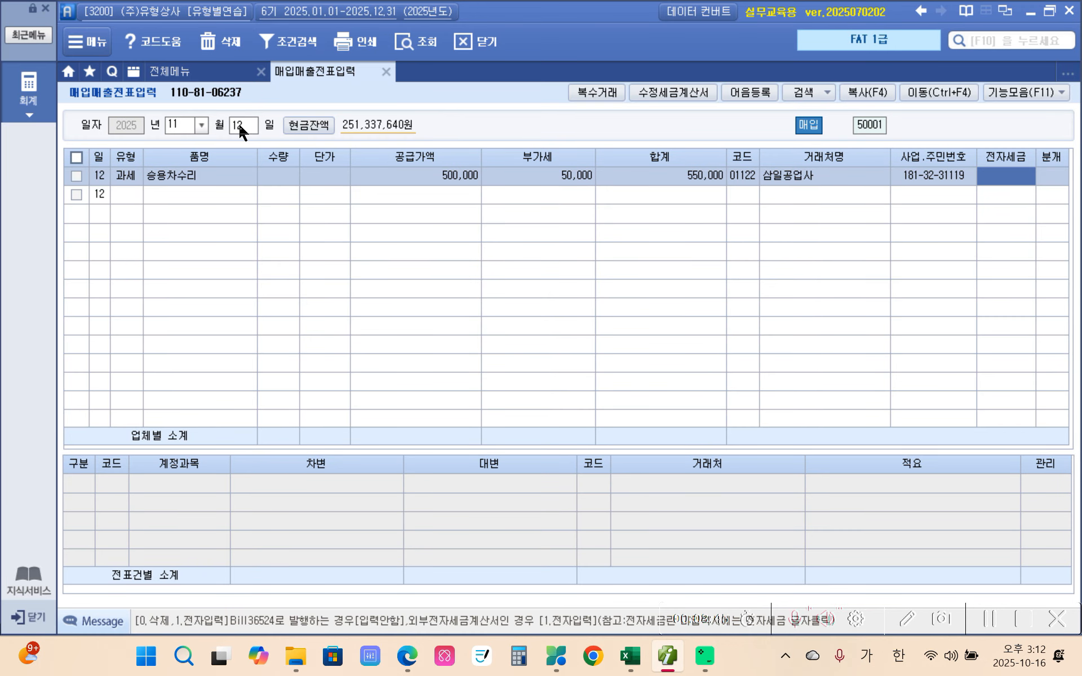
pyautogui.write('1')
pyautogui.press('Return')
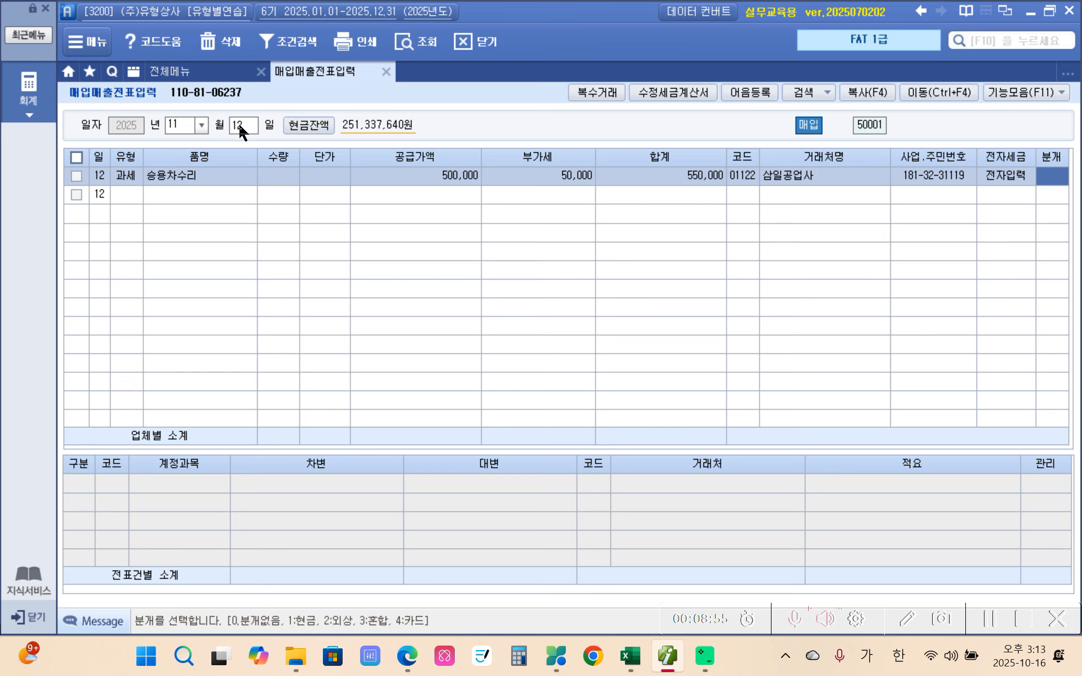
pyautogui.write('3')
pyautogui.press('Return')
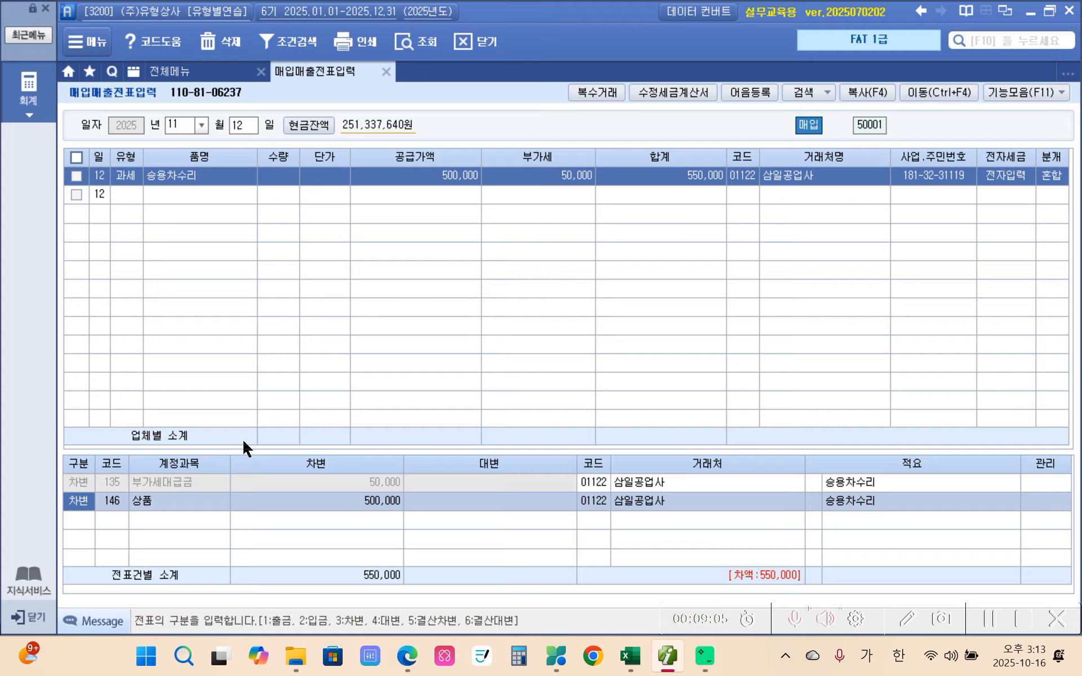
# Change the 500,000 debit line's account from 상품 to 822 차량유지비.
pyautogui.click(192, 477)
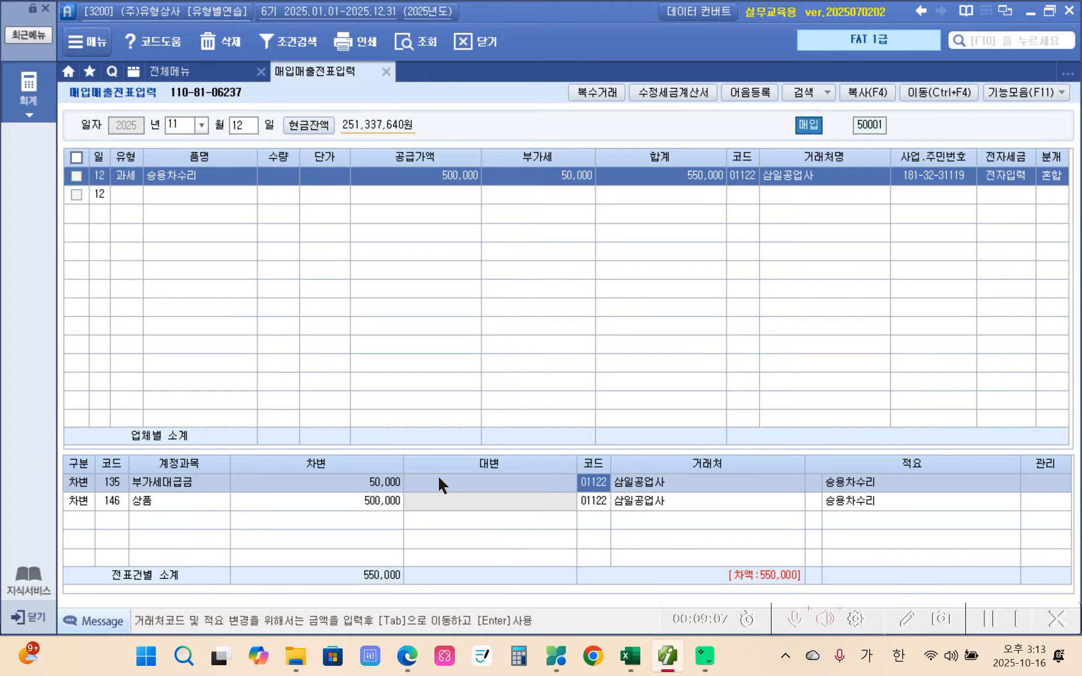
pyautogui.click(113, 499)
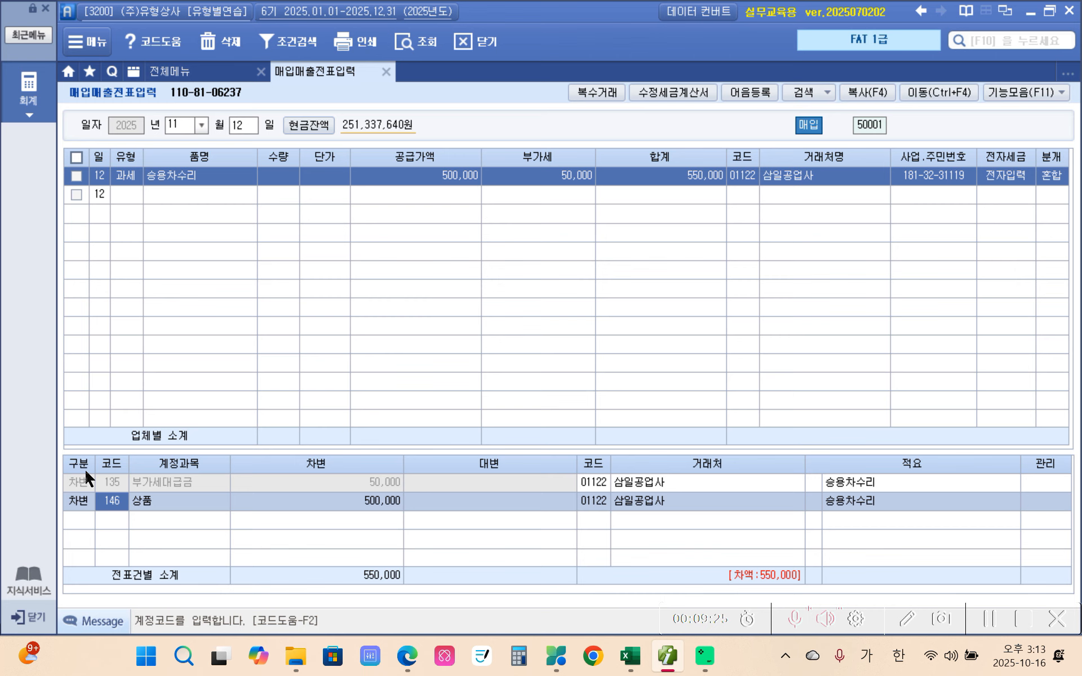
pyautogui.write('ㅊㅏ량')
pyautogui.press('Return')
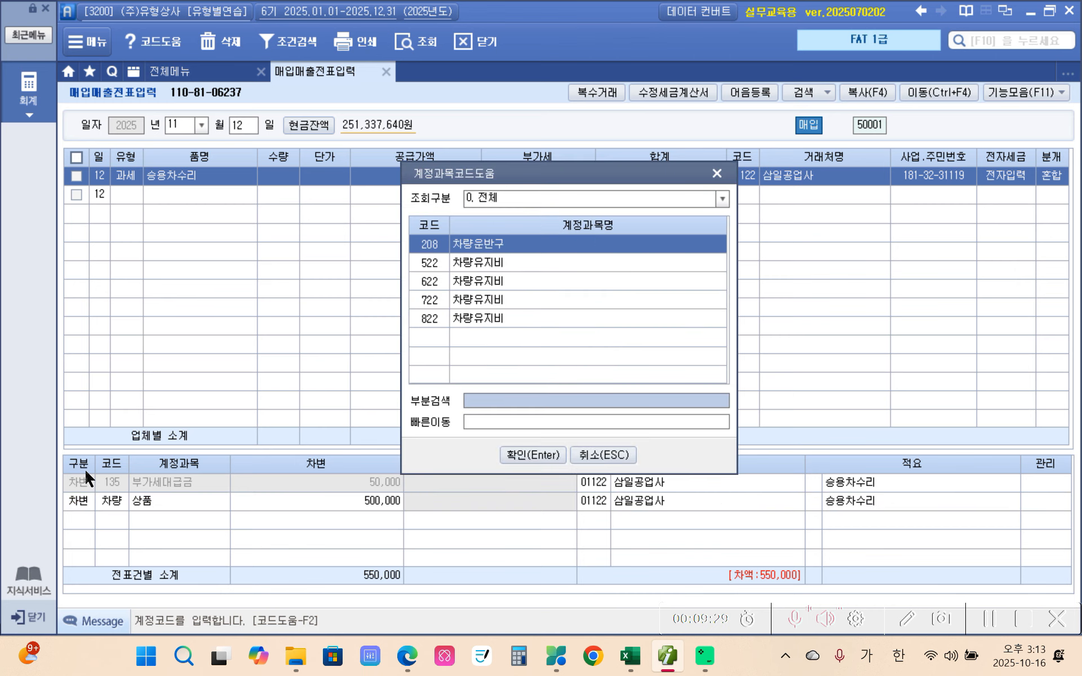
pyautogui.press('Down')
pyautogui.press('Down')
pyautogui.press('Down')
pyautogui.press('Down')
pyautogui.press('Return')
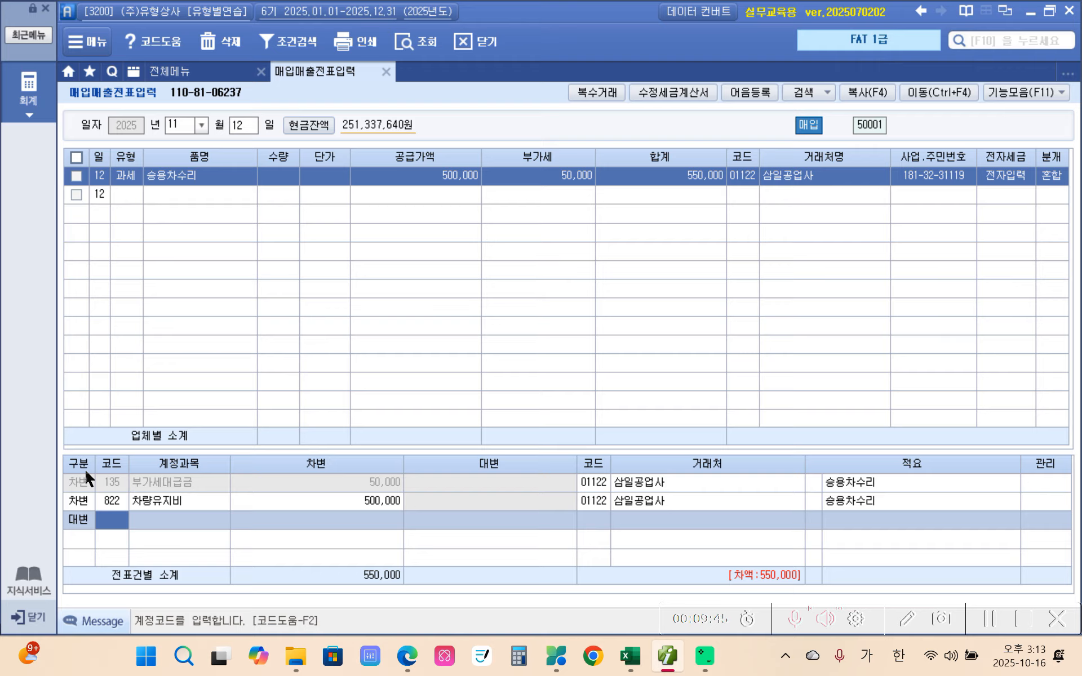
# Enter account 253 미지급금 with an amount of 550,000 on the credit line of the car repair entry.
pyautogui.write('253')
pyautogui.press('Return')
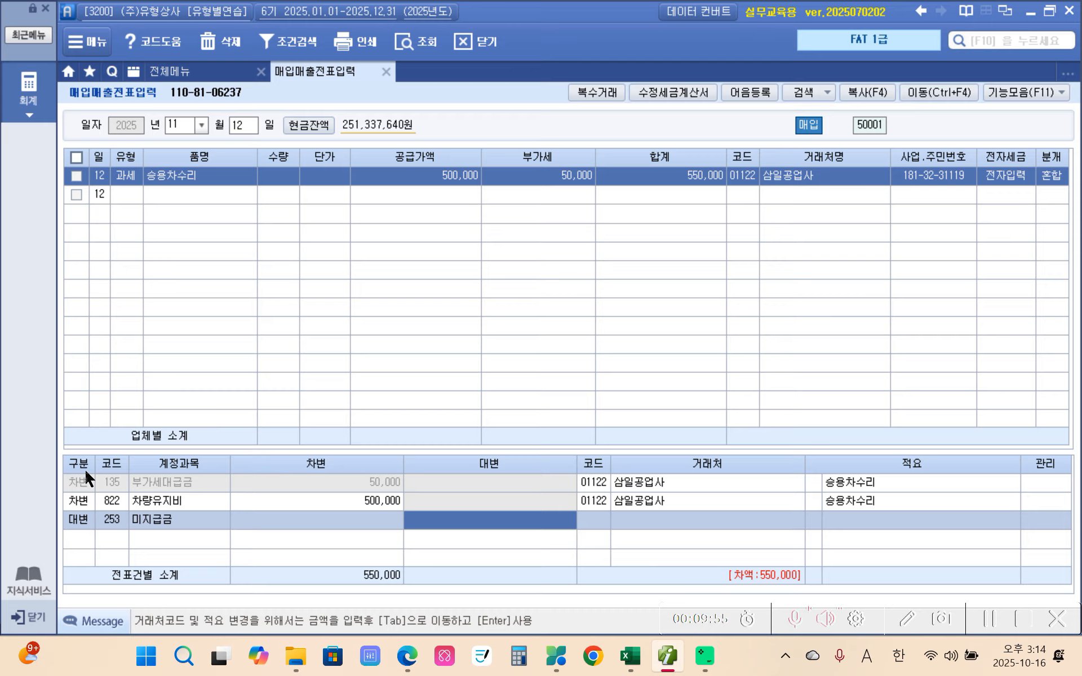
pyautogui.write('5500000')
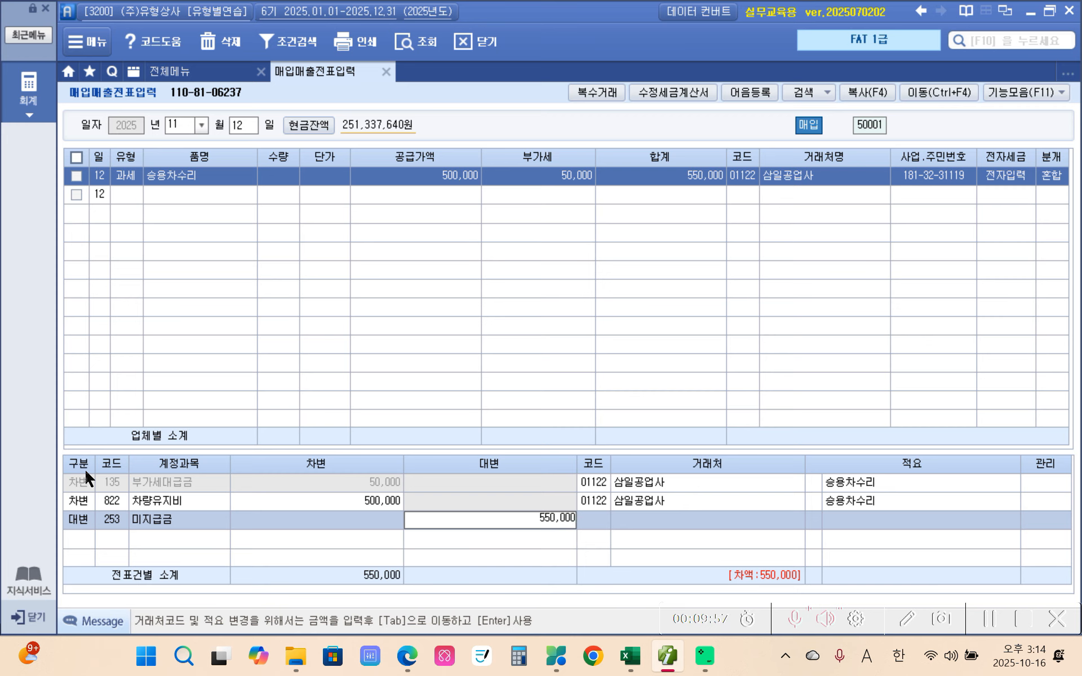
pyautogui.press('Return')
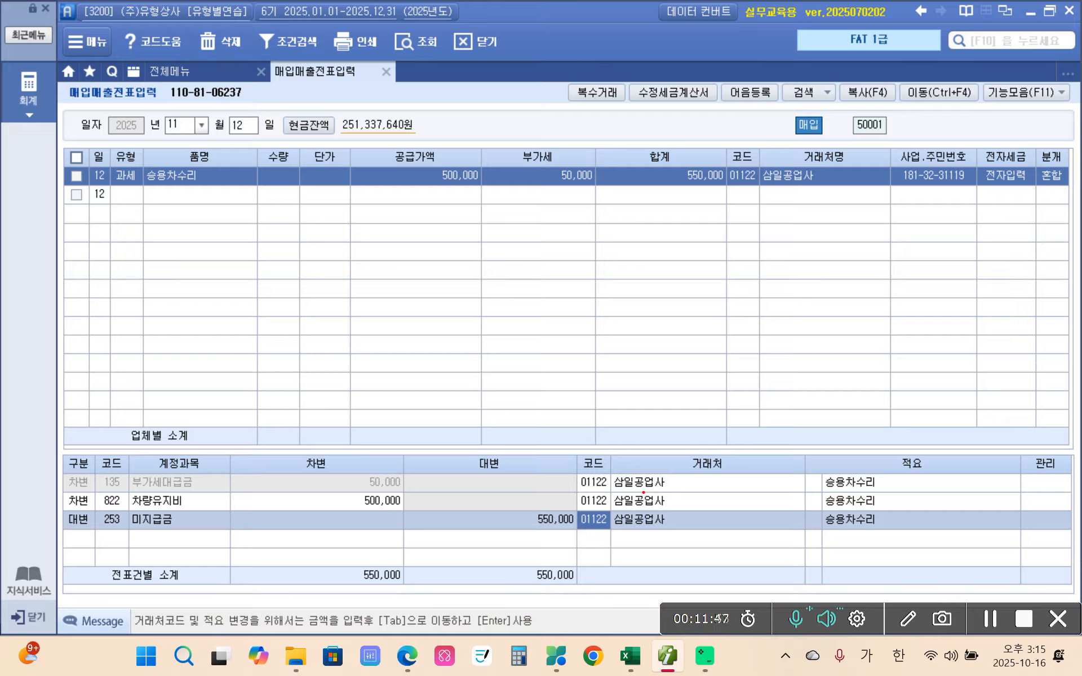
# Handwrite the example debit entry "12/31 차) 이자비용 500,000" in red over the empty slip grid.
pyautogui.moveTo(254, 325); pyautogui.dragTo(243, 349)
pyautogui.moveTo(273, 321)
pyautogui.mouseDown()
pyautogui.moveTo(278, 343)
pyautogui.moveTo(305, 337)
pyautogui.mouseUp()
pyautogui.moveTo(331, 304); pyautogui.dragTo(292, 389)
pyautogui.moveTo(331, 332); pyautogui.dragTo(349, 370)
pyautogui.moveTo(392, 326); pyautogui.dragTo(379, 375)
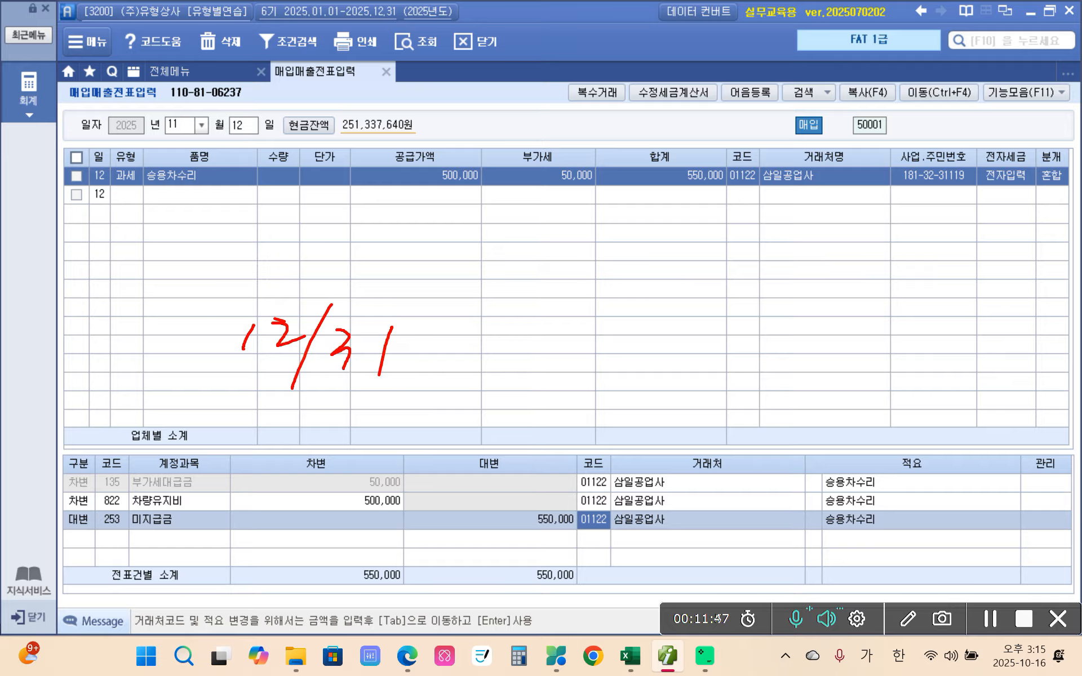
pyautogui.moveTo(475, 301)
pyautogui.mouseDown()
pyautogui.moveTo(495, 323)
pyautogui.moveTo(472, 363)
pyautogui.mouseUp()
pyautogui.moveTo(483, 340); pyautogui.dragTo(499, 360)
pyautogui.moveTo(501, 309)
pyautogui.mouseDown()
pyautogui.moveTo(501, 372)
pyautogui.moveTo(522, 351)
pyautogui.moveTo(523, 379)
pyautogui.mouseUp()
pyautogui.moveTo(565, 327); pyautogui.dragTo(566, 329)
pyautogui.moveTo(585, 324); pyautogui.dragTo(586, 361)
pyautogui.moveTo(601, 327)
pyautogui.mouseDown()
pyautogui.moveTo(619, 327)
pyautogui.moveTo(624, 352)
pyautogui.mouseUp()
pyautogui.moveTo(634, 311); pyautogui.dragTo(631, 370)
pyautogui.moveTo(632, 345)
pyautogui.mouseDown()
pyautogui.moveTo(659, 341)
pyautogui.moveTo(653, 349)
pyautogui.mouseUp()
pyautogui.moveTo(669, 323); pyautogui.dragTo(673, 338)
pyautogui.moveTo(688, 318); pyautogui.dragTo(687, 368)
pyautogui.moveTo(710, 315)
pyautogui.mouseDown()
pyautogui.moveTo(727, 318)
pyautogui.moveTo(715, 340)
pyautogui.mouseUp()
pyautogui.moveTo(701, 351)
pyautogui.mouseDown()
pyautogui.moveTo(736, 346)
pyautogui.moveTo(728, 373)
pyautogui.moveTo(699, 372)
pyautogui.mouseUp()
pyautogui.moveTo(780, 326); pyautogui.dragTo(770, 388)
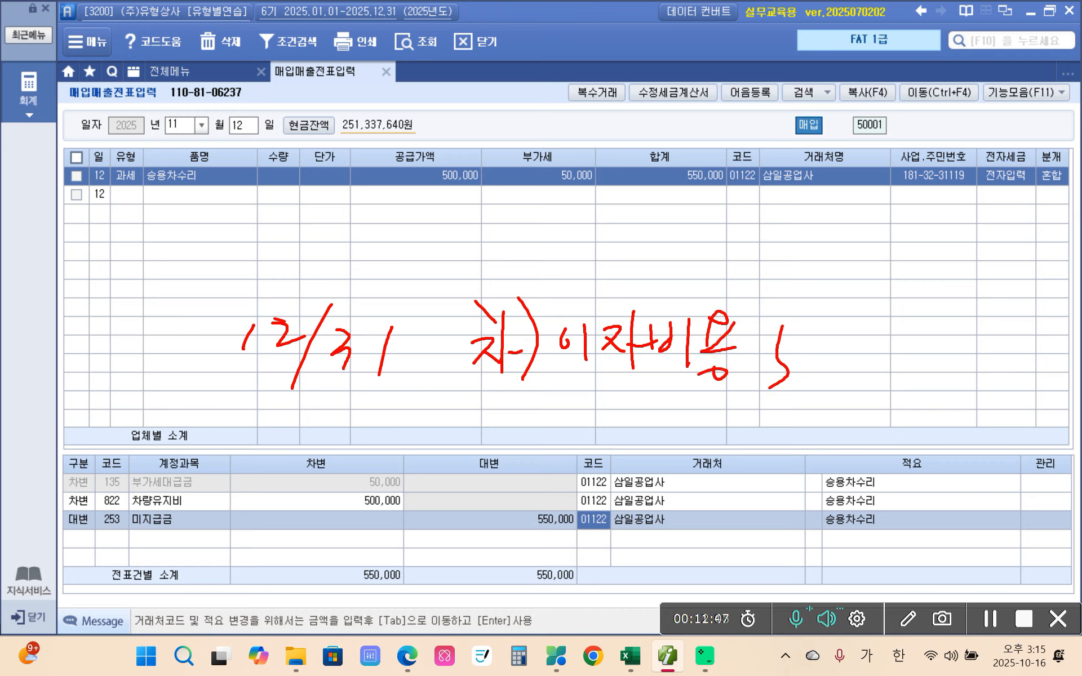
pyautogui.moveTo(789, 348)
pyautogui.mouseDown()
pyautogui.moveTo(846, 362)
pyautogui.moveTo(844, 399)
pyautogui.mouseUp()
pyautogui.moveTo(876, 341)
pyautogui.mouseDown()
pyautogui.moveTo(885, 358)
pyautogui.moveTo(933, 340)
pyautogui.mouseUp()
# Handwrite the matching credit "대) 미지급비용 500,000" in red, circling the 미지급금 account and underlining 12/31.
pyautogui.moveTo(666, 424); pyautogui.dragTo(716, 446)
pyautogui.moveTo(723, 427)
pyautogui.mouseDown()
pyautogui.moveTo(728, 454)
pyautogui.moveTo(739, 427)
pyautogui.moveTo(736, 457)
pyautogui.mouseUp()
pyautogui.moveTo(731, 406)
pyautogui.mouseDown()
pyautogui.moveTo(760, 440)
pyautogui.moveTo(750, 465)
pyautogui.mouseUp()
pyautogui.moveTo(136, 538)
pyautogui.mouseDown()
pyautogui.moveTo(219, 524)
pyautogui.moveTo(108, 545)
pyautogui.mouseUp()
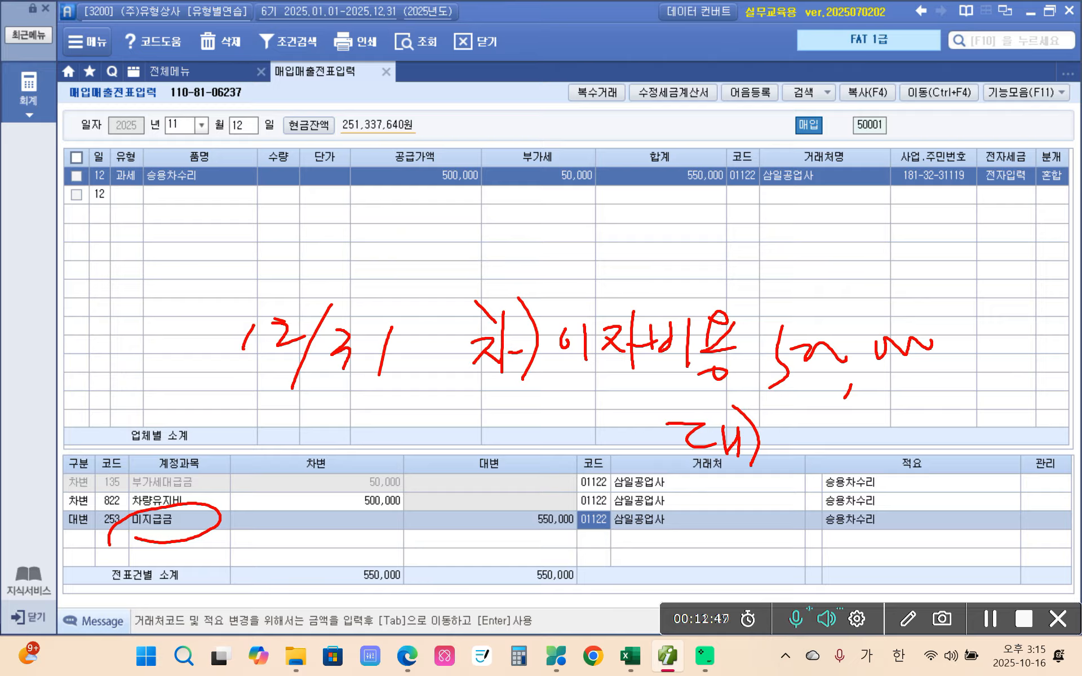
pyautogui.moveTo(786, 422)
pyautogui.mouseDown()
pyautogui.moveTo(788, 450)
pyautogui.moveTo(824, 455)
pyautogui.moveTo(836, 443)
pyautogui.moveTo(866, 451)
pyautogui.moveTo(877, 432)
pyautogui.mouseUp()
pyautogui.moveTo(875, 432)
pyautogui.mouseDown()
pyautogui.moveTo(912, 423)
pyautogui.moveTo(889, 459)
pyautogui.moveTo(902, 440)
pyautogui.moveTo(934, 440)
pyautogui.moveTo(948, 464)
pyautogui.mouseUp()
pyautogui.moveTo(975, 413); pyautogui.dragTo(974, 415)
pyautogui.moveTo(971, 428); pyautogui.dragTo(978, 444)
pyautogui.moveTo(961, 446)
pyautogui.mouseDown()
pyautogui.moveTo(993, 439)
pyautogui.moveTo(975, 460)
pyautogui.mouseUp()
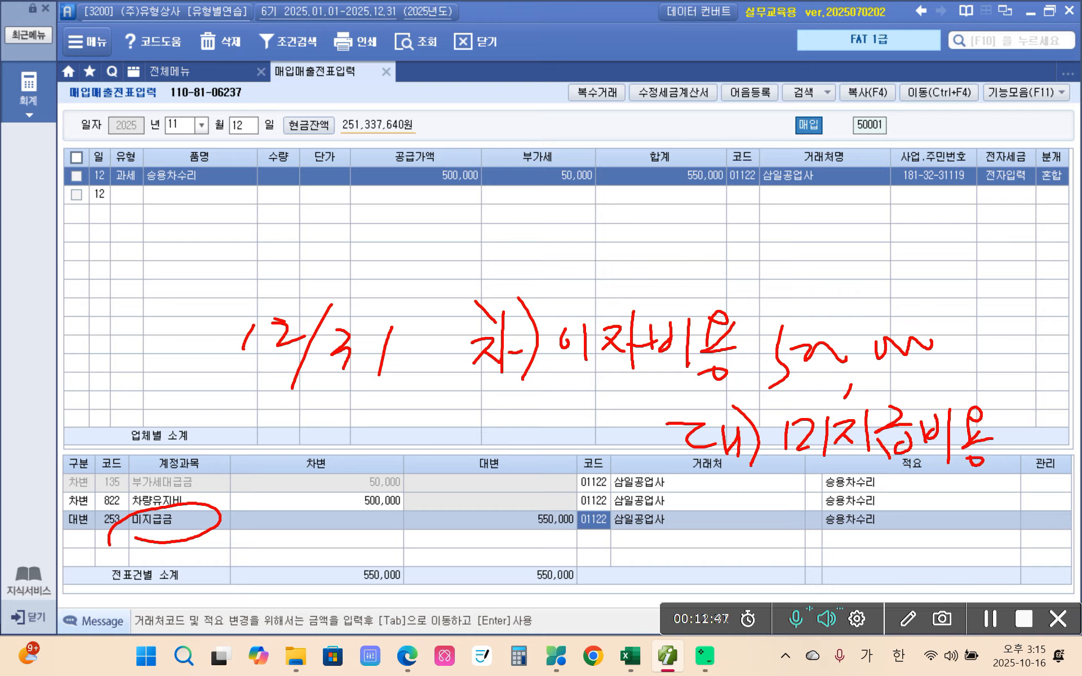
pyautogui.moveTo(937, 486)
pyautogui.mouseDown()
pyautogui.moveTo(952, 530)
pyautogui.moveTo(970, 495)
pyautogui.moveTo(1007, 509)
pyautogui.mouseUp()
pyautogui.moveTo(1019, 530)
pyautogui.mouseDown()
pyautogui.moveTo(1017, 543)
pyautogui.moveTo(1072, 506)
pyautogui.mouseUp()
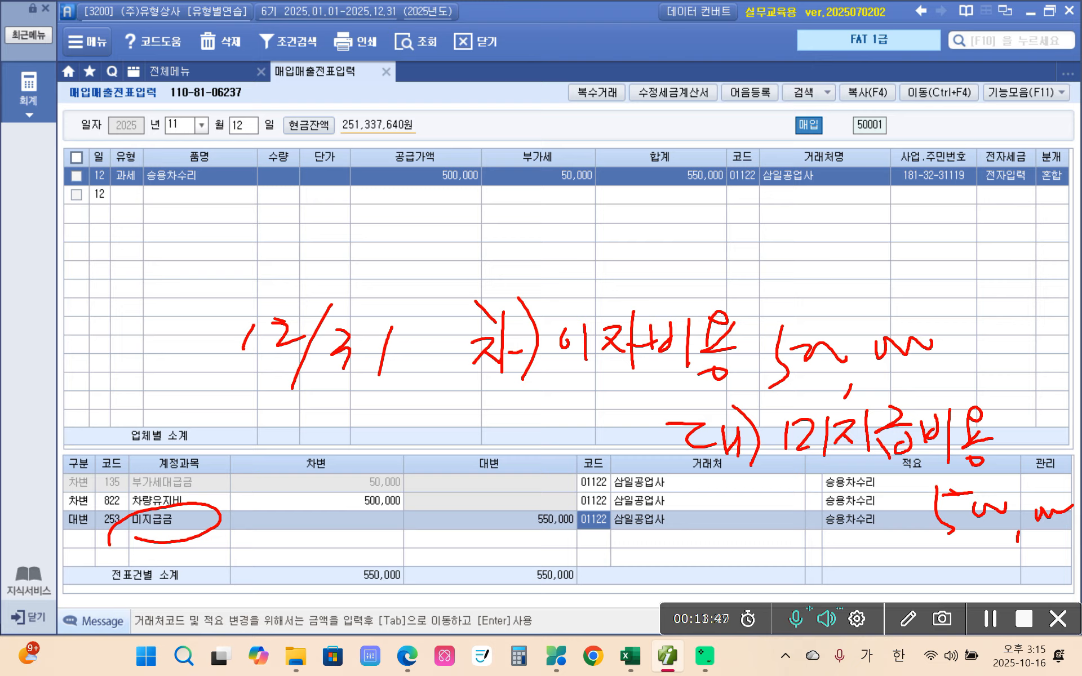
pyautogui.moveTo(220, 394); pyautogui.dragTo(407, 385)
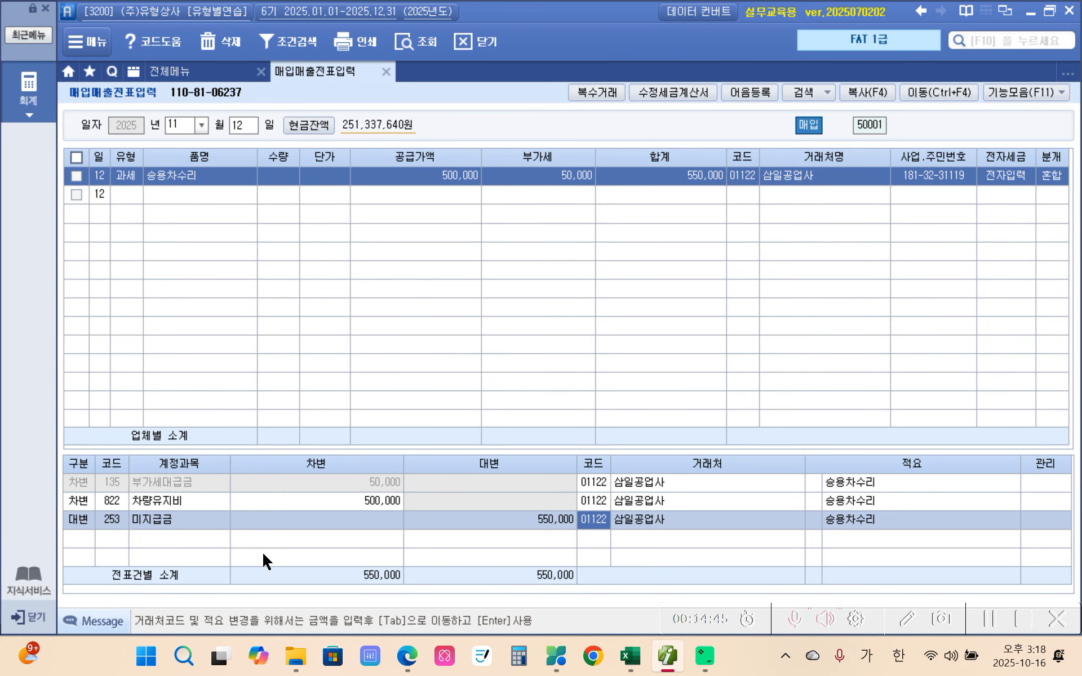
# Switch to the textbook PDF in Edge and highlight the 작성일자 2025.11.13. in yellow on the November 13 phone bill.
pyautogui.click(407, 657)
pyautogui.scroll(-3, 507, 366)
pyautogui.moveTo(402, 316); pyautogui.dragTo(479, 310)
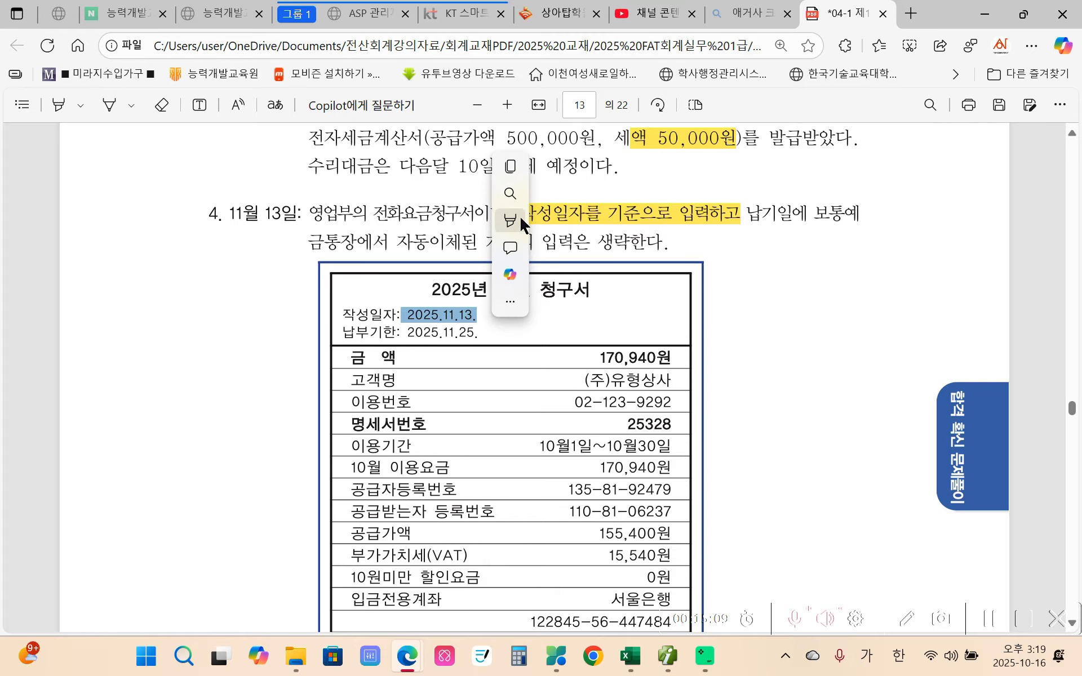
pyautogui.click(698, 219)
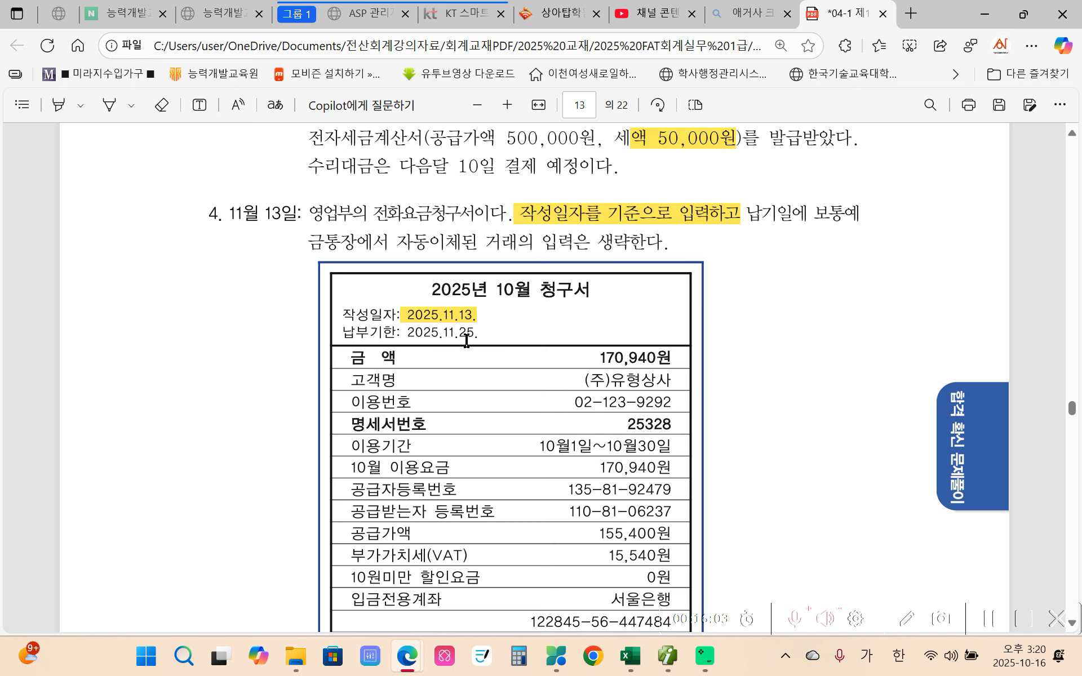
pyautogui.moveTo(449, 334); pyautogui.dragTo(479, 333)
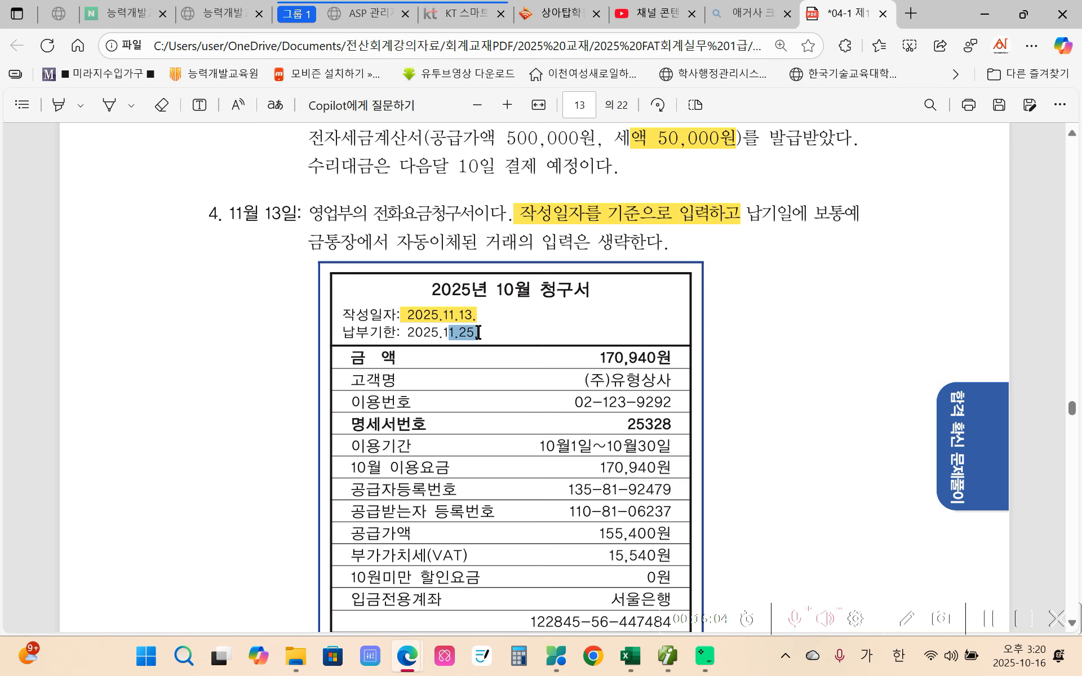
pyautogui.rightClick(423, 314)
pyautogui.click(421, 342)
# Circle the 전자세금계산서 notice at the foot of the phone bill in red, marking it with a star and an underline.
pyautogui.scroll(-2, 530, 588)
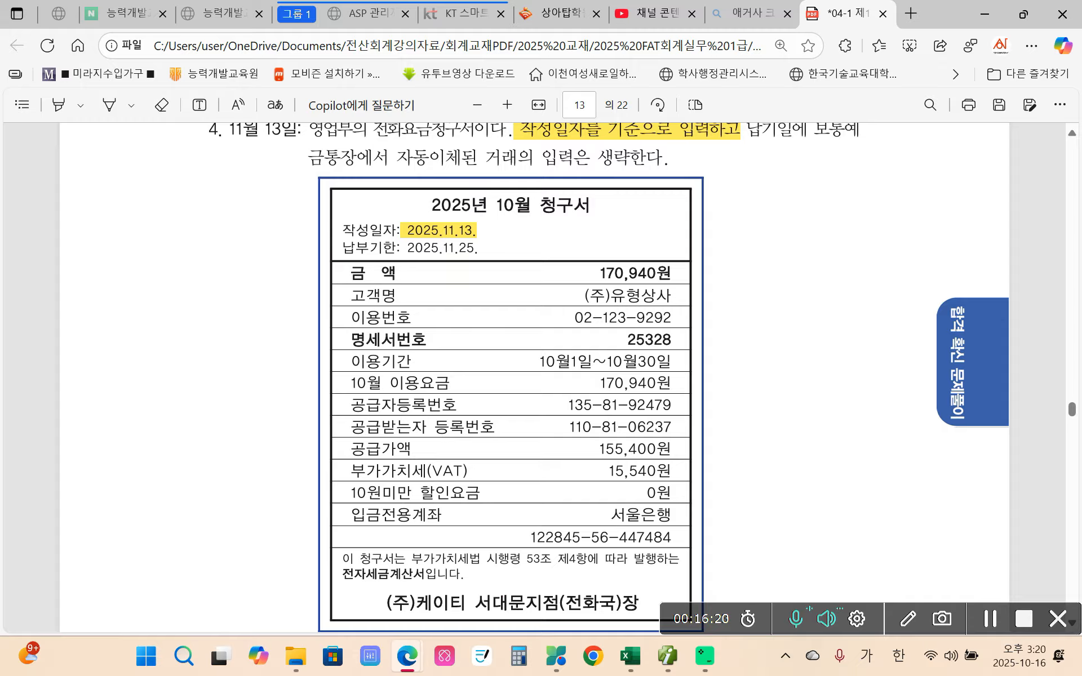
pyautogui.moveTo(304, 545)
pyautogui.mouseDown()
pyautogui.moveTo(463, 601)
pyautogui.moveTo(735, 576)
pyautogui.moveTo(473, 531)
pyautogui.moveTo(293, 567)
pyautogui.moveTo(735, 596)
pyautogui.mouseUp()
pyautogui.moveTo(217, 591)
pyautogui.mouseDown()
pyautogui.moveTo(243, 530)
pyautogui.moveTo(265, 567)
pyautogui.moveTo(255, 557)
pyautogui.moveTo(223, 591)
pyautogui.mouseUp()
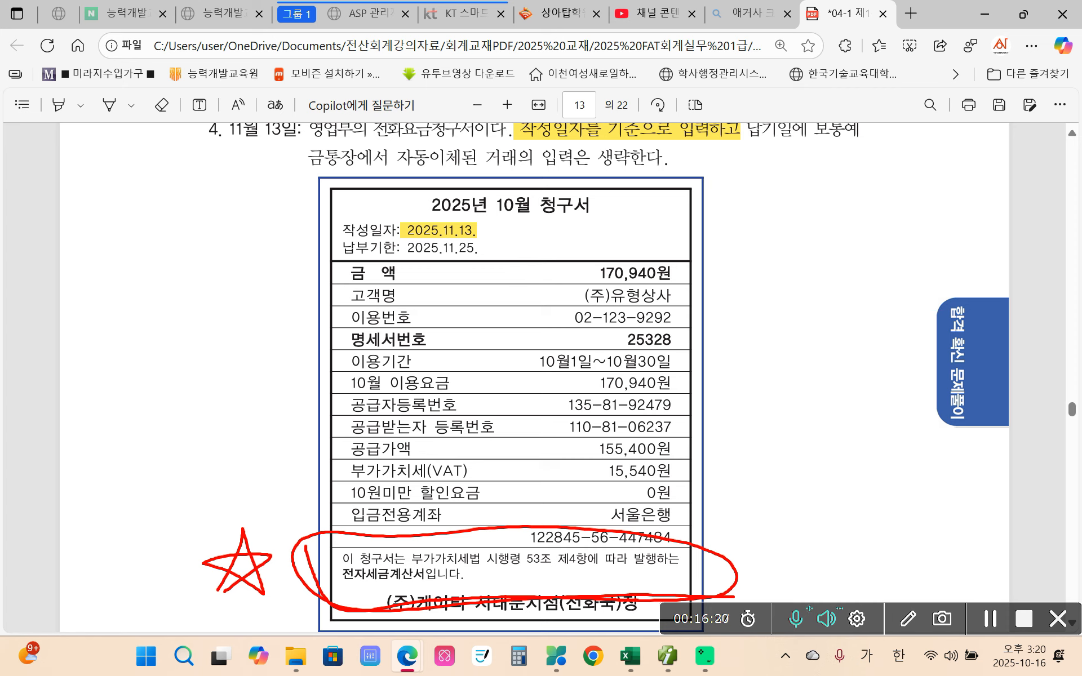
pyautogui.moveTo(337, 588); pyautogui.dragTo(426, 585)
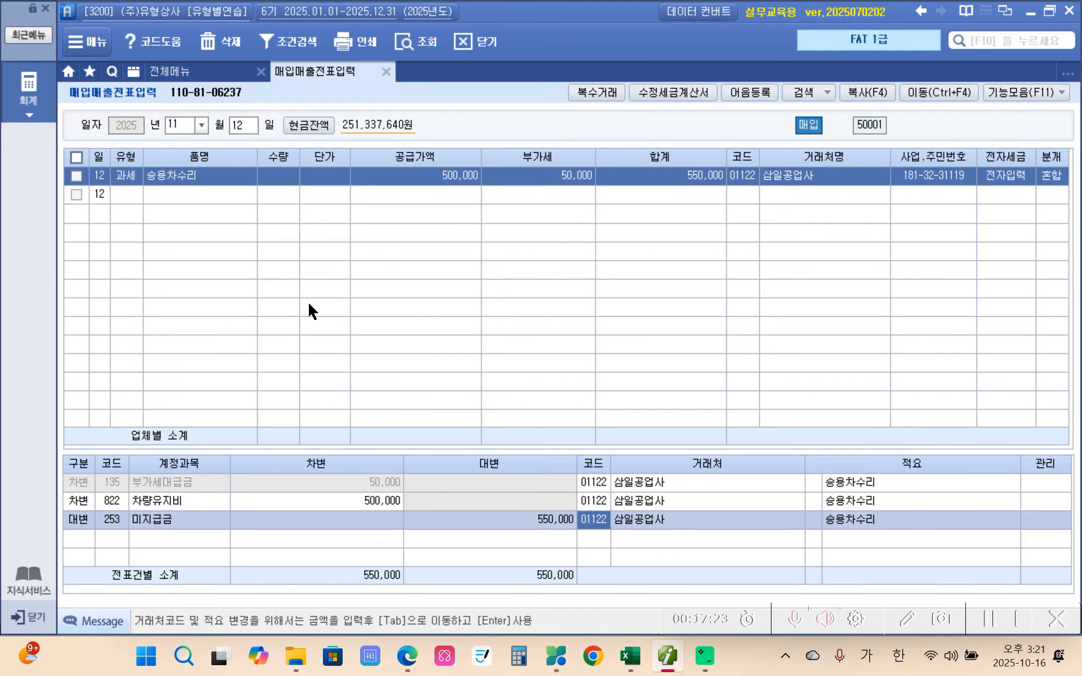
# In the accounting program, start a slip line dated November 13 with the purchase (매입) type 51 과세.
pyautogui.click(249, 132)
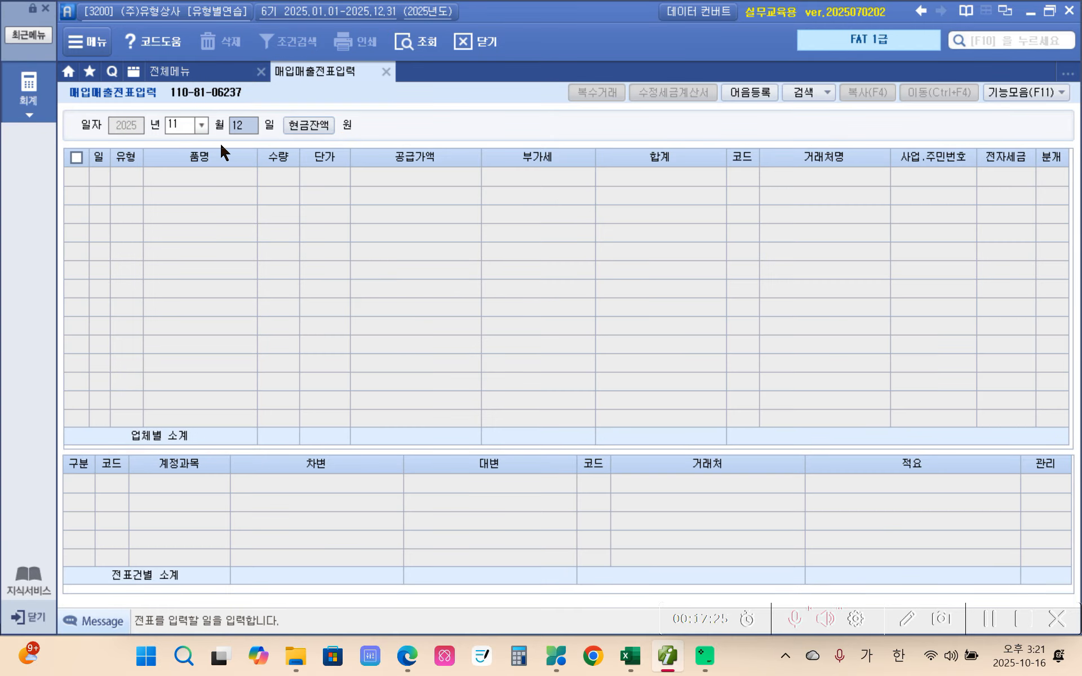
pyautogui.write('13')
pyautogui.press('Return')
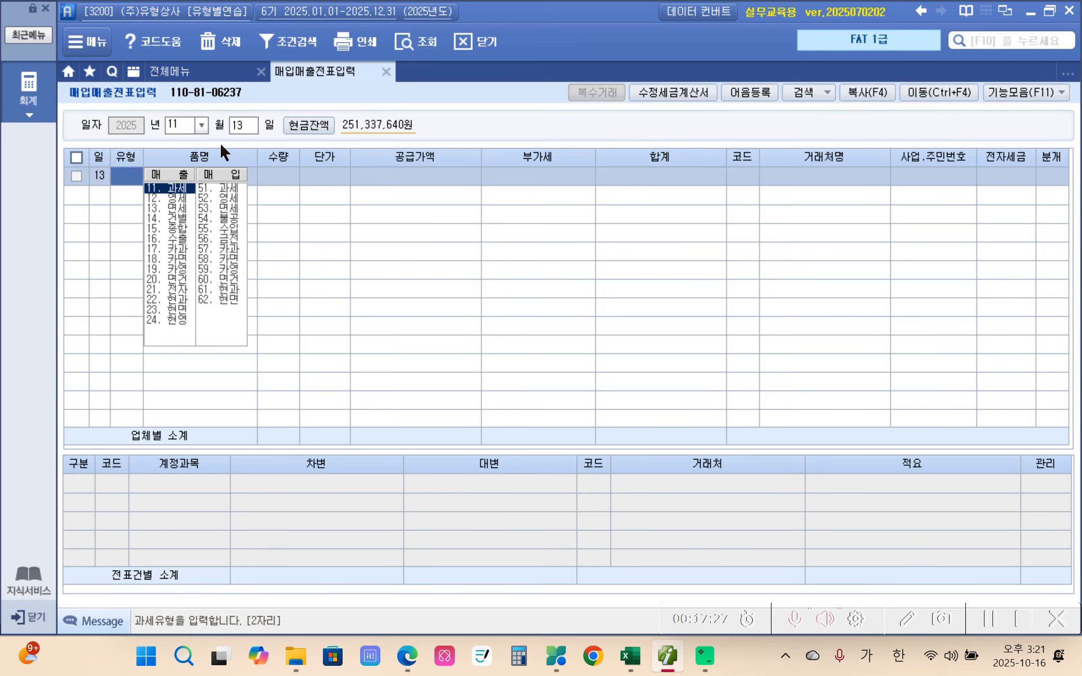
pyautogui.write('51')
pyautogui.press('Return')
# Enter 전화요금 as the item on the November 13 slip line with a supply amount of 155,400.
pyautogui.write('전화요금')
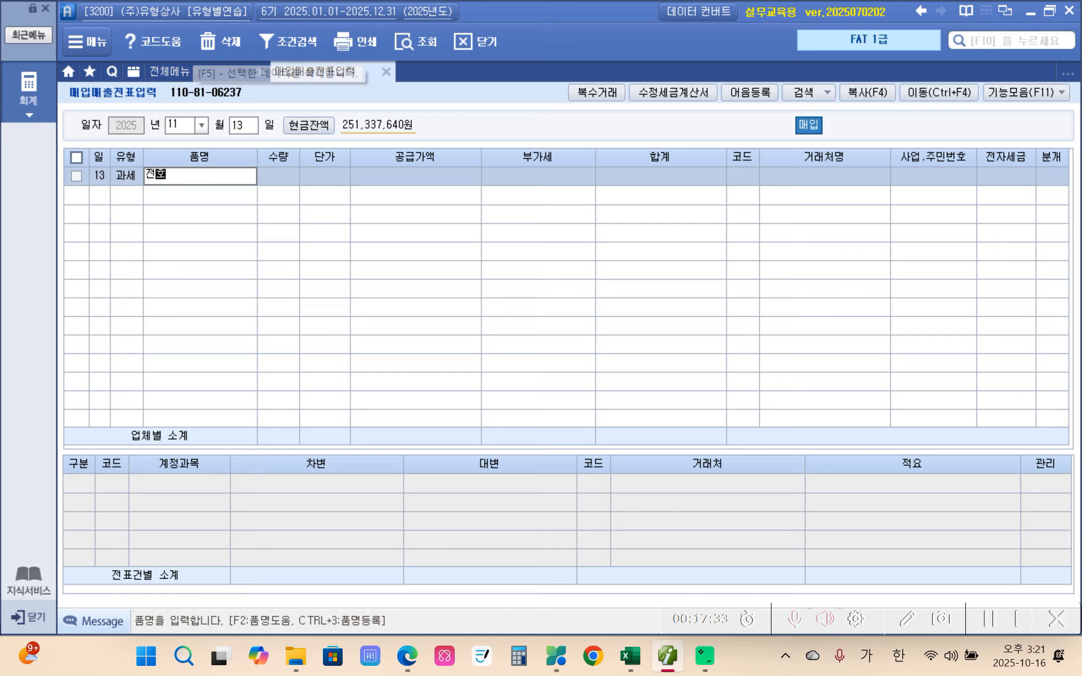
pyautogui.press('Return')
pyautogui.press('Return')
pyautogui.press('Return')
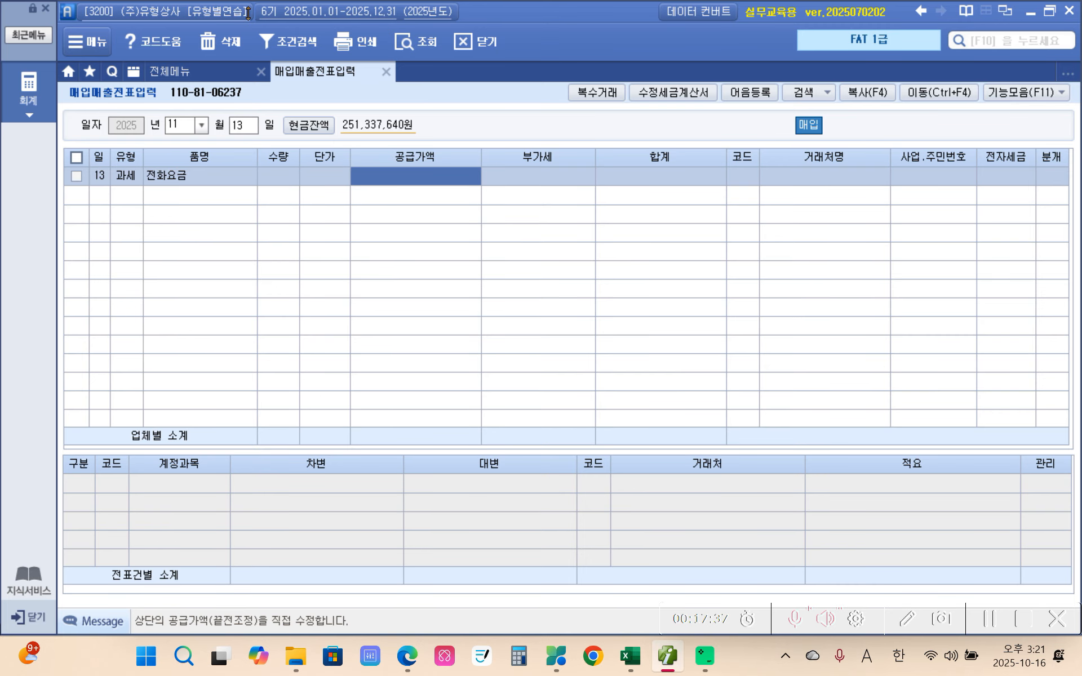
pyautogui.write('155400')
pyautogui.press('Return')
pyautogui.press('Return')
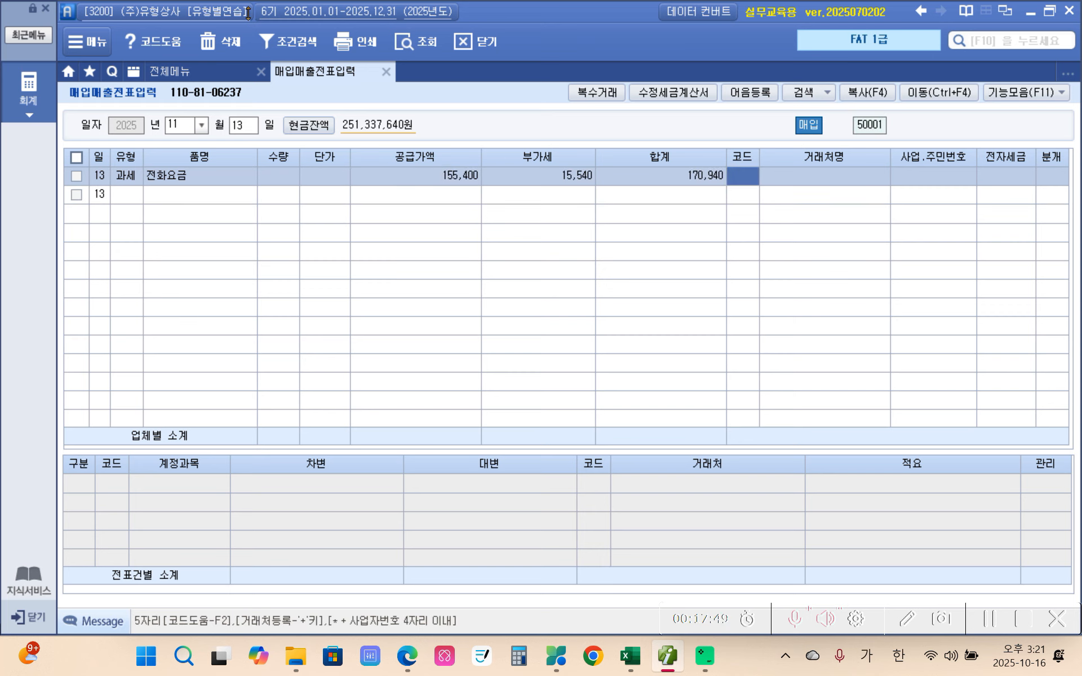
# Complete the phone bill slip line with supplier (주)케이티, tax invoice status 전자입력 and journal type 혼합.
pyautogui.write('케이')
pyautogui.press('Return')
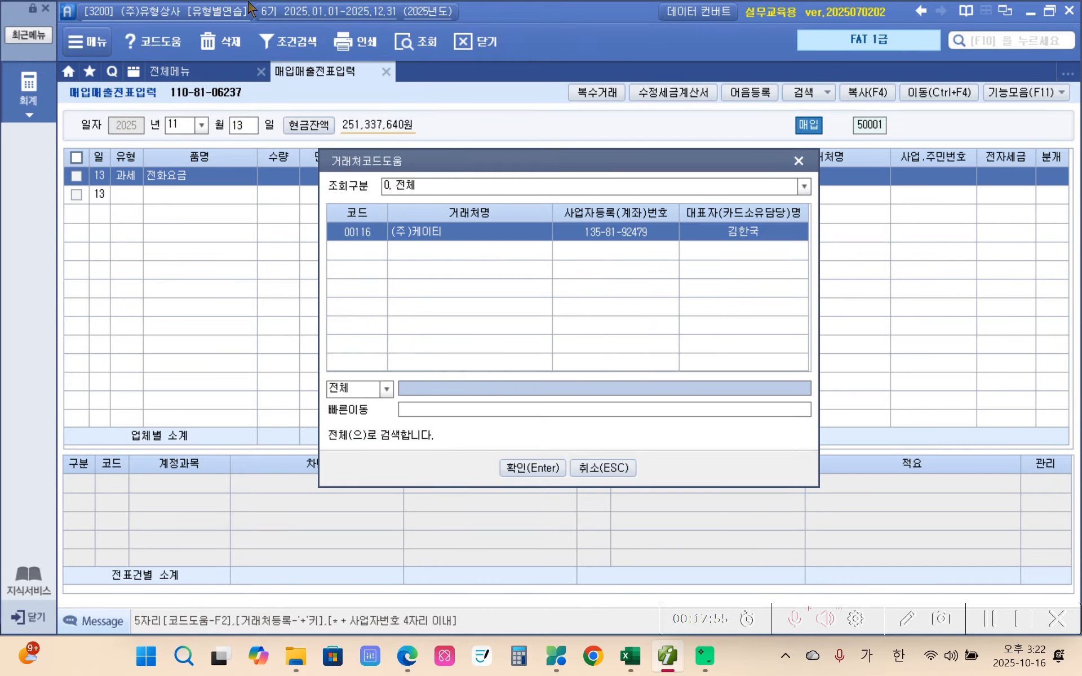
pyautogui.press('Return')
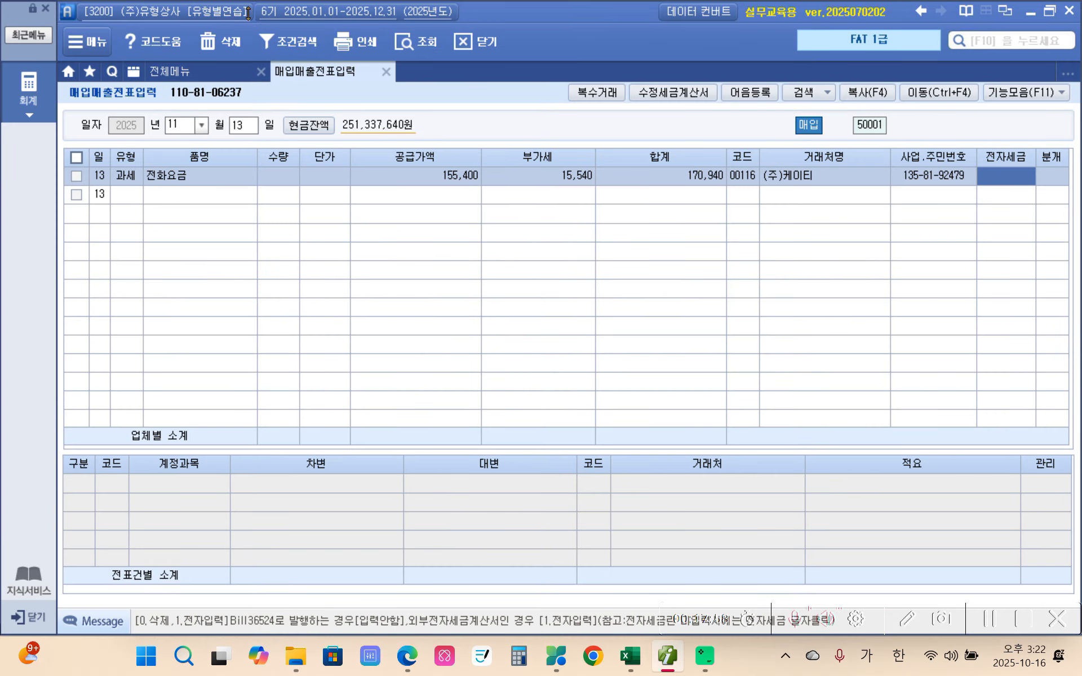
pyautogui.write('1')
pyautogui.press('Return')
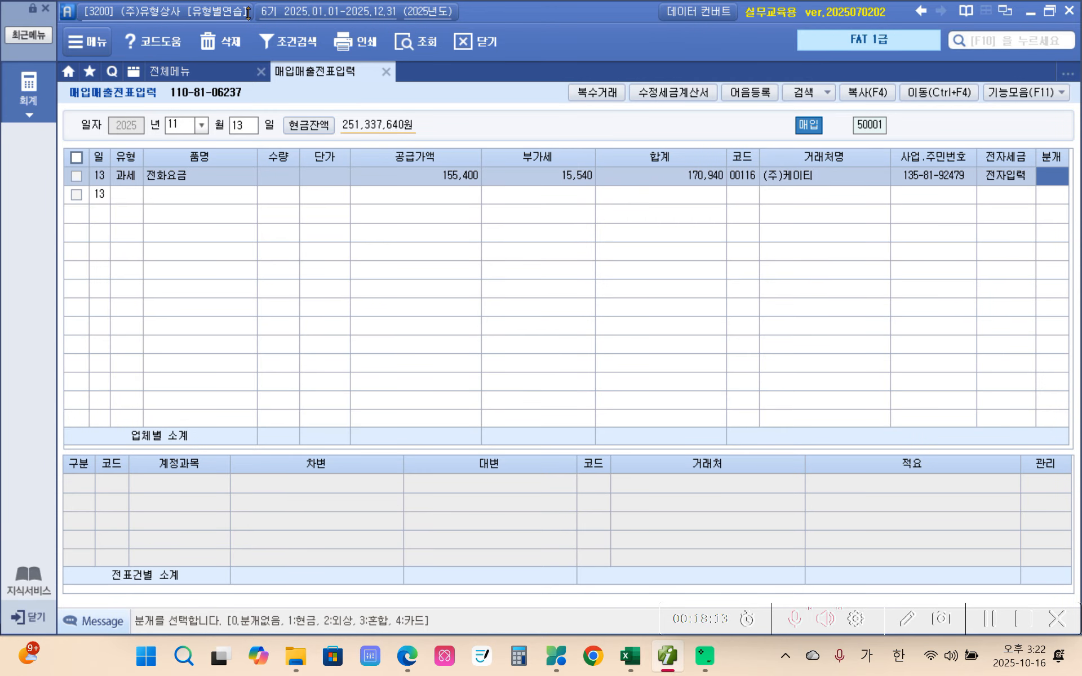
pyautogui.write('3')
pyautogui.press('Return')
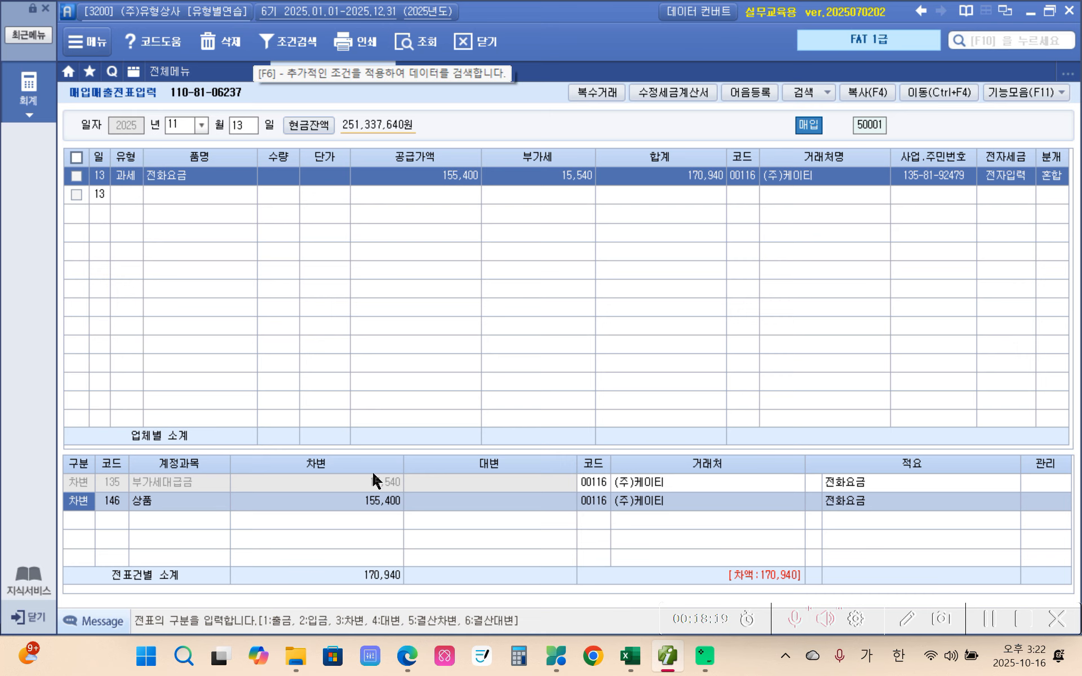
# Change the debit account of the phone bill's 155,400 journal line to 814 통신비.
pyautogui.click(113, 504)
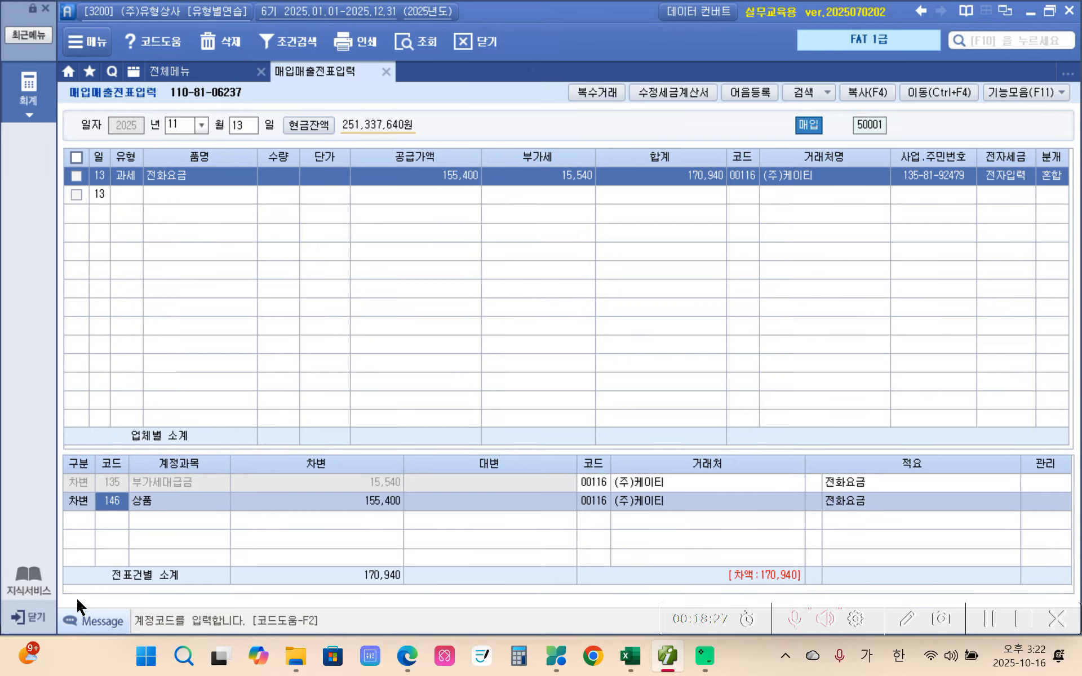
pyautogui.write('통ㅅㅣㄴ')
pyautogui.press('Return')
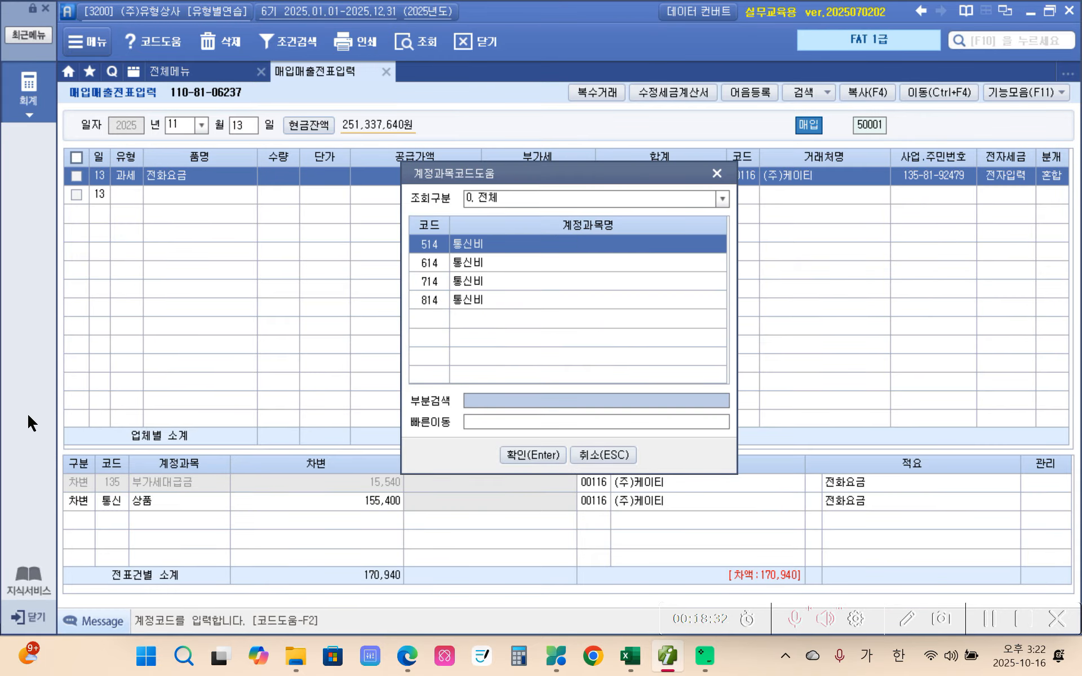
pyautogui.press('Down')
pyautogui.press('Down')
pyautogui.press('Down')
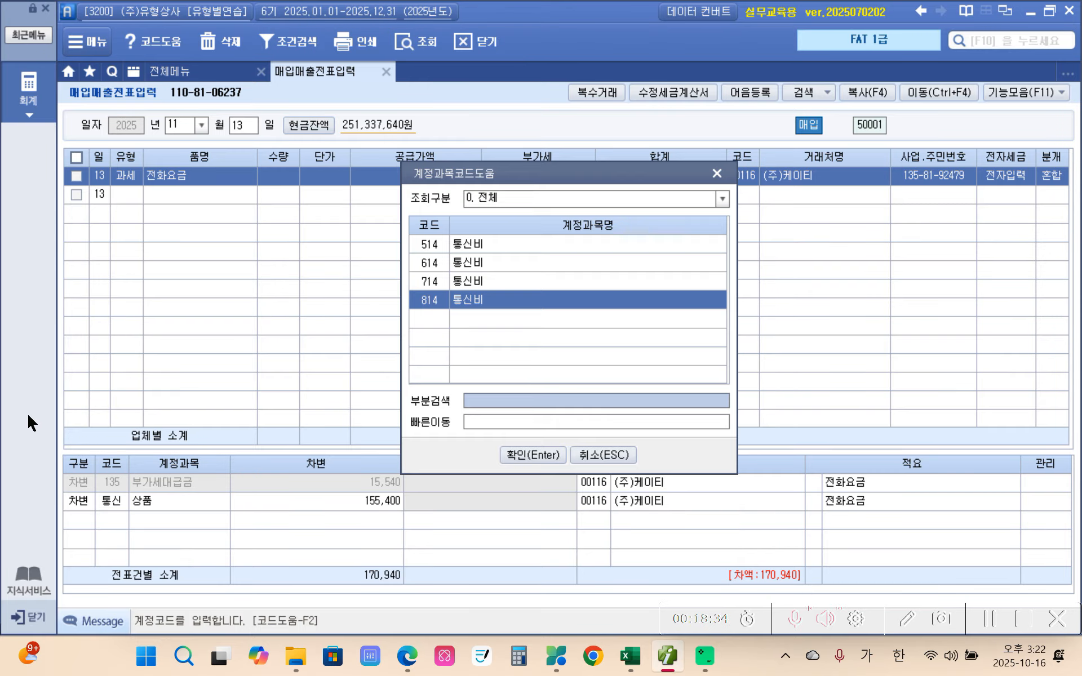
pyautogui.press('Return')
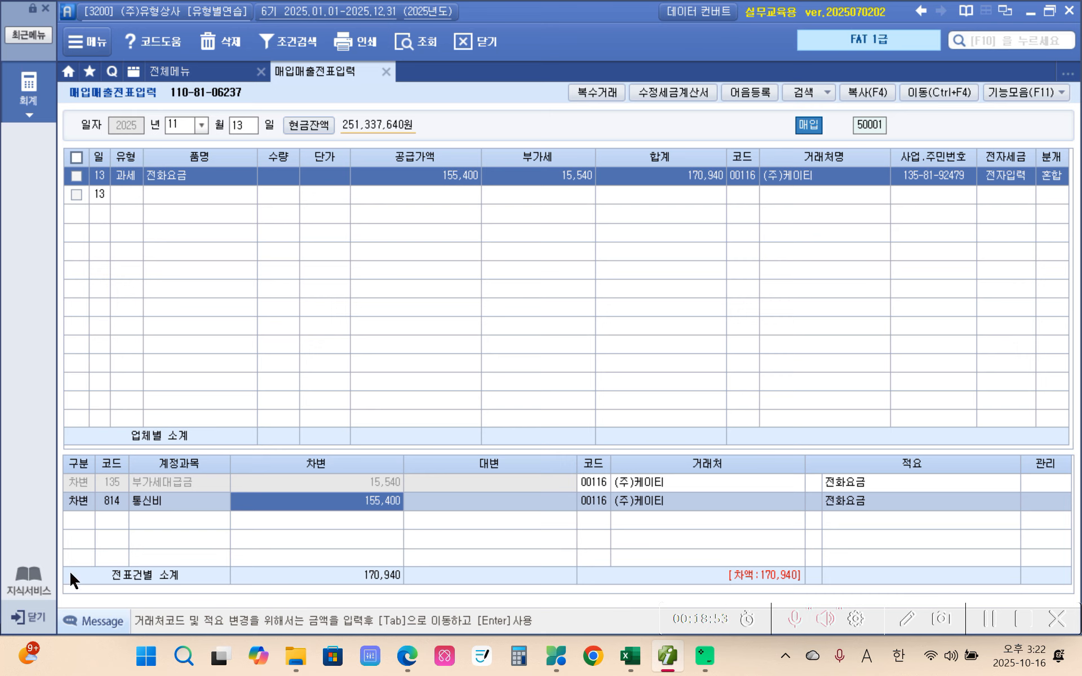
# Add a credit (대변) journal line to the phone bill slip with account 253 미지급금 for 170,940.
pyautogui.click(75, 527)
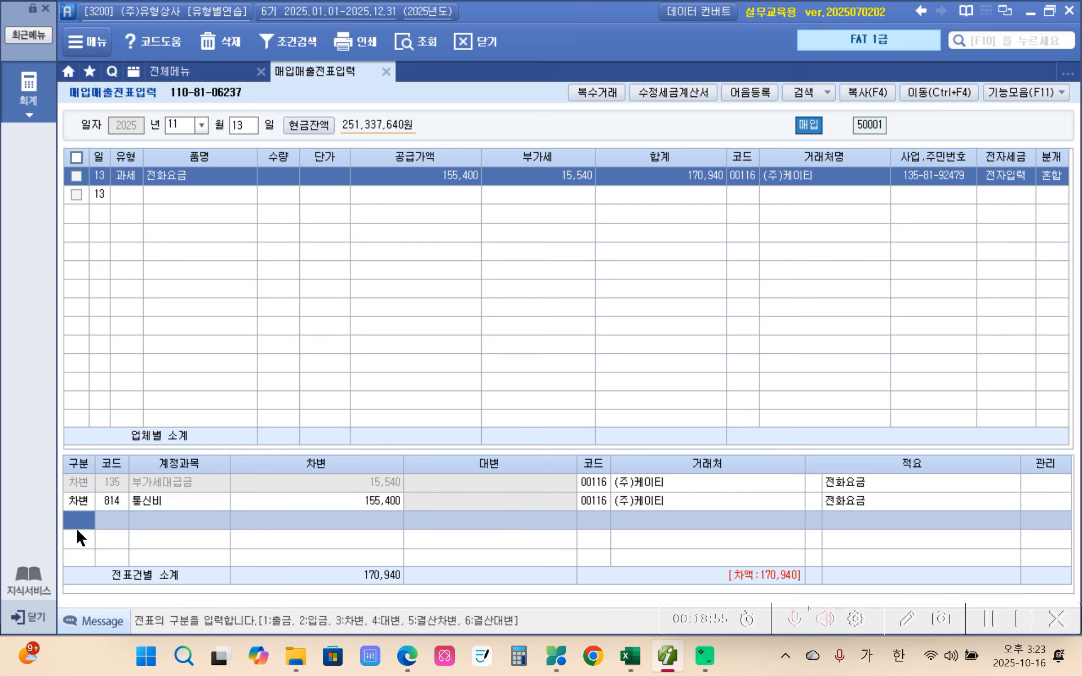
pyautogui.write('4')
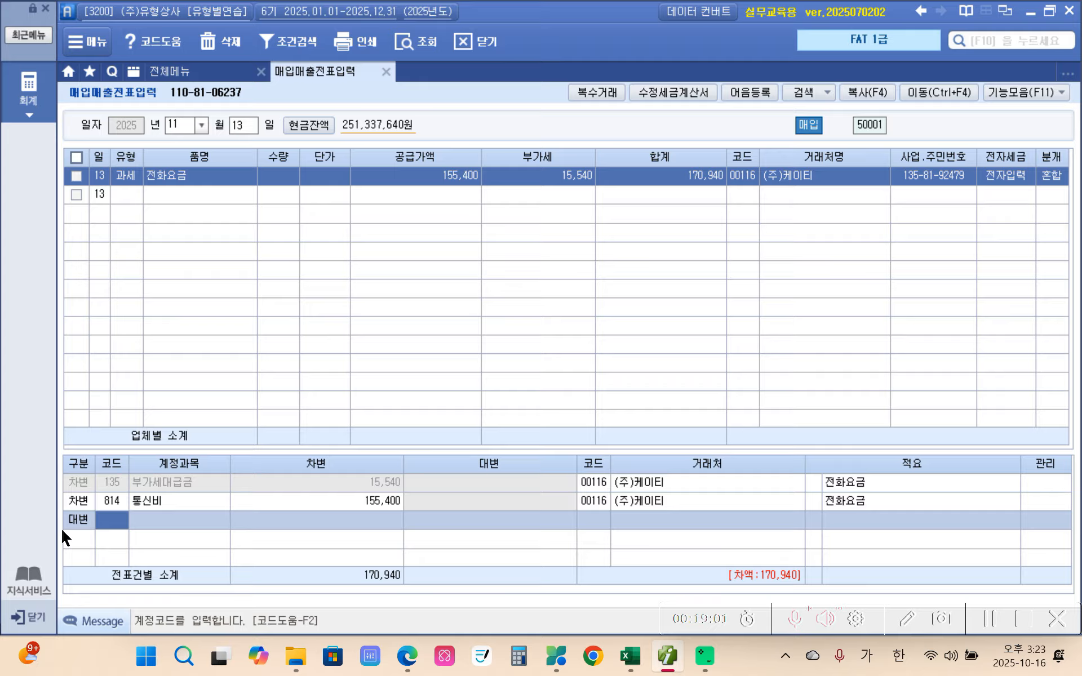
pyautogui.write('253')
pyautogui.press('Return')
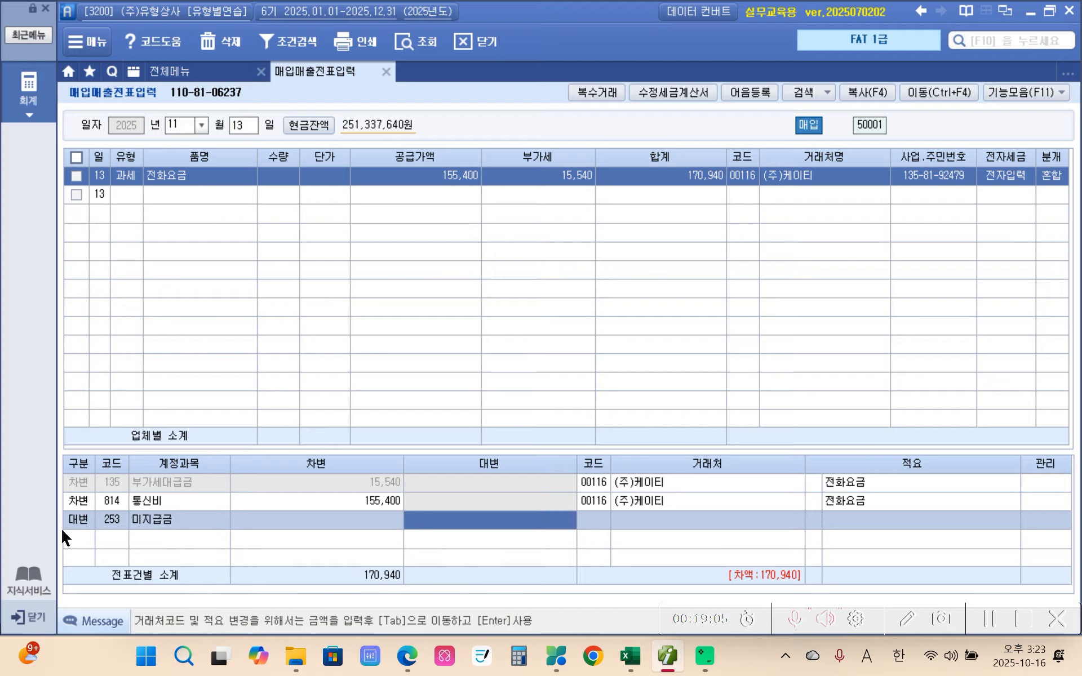
pyautogui.write('170')
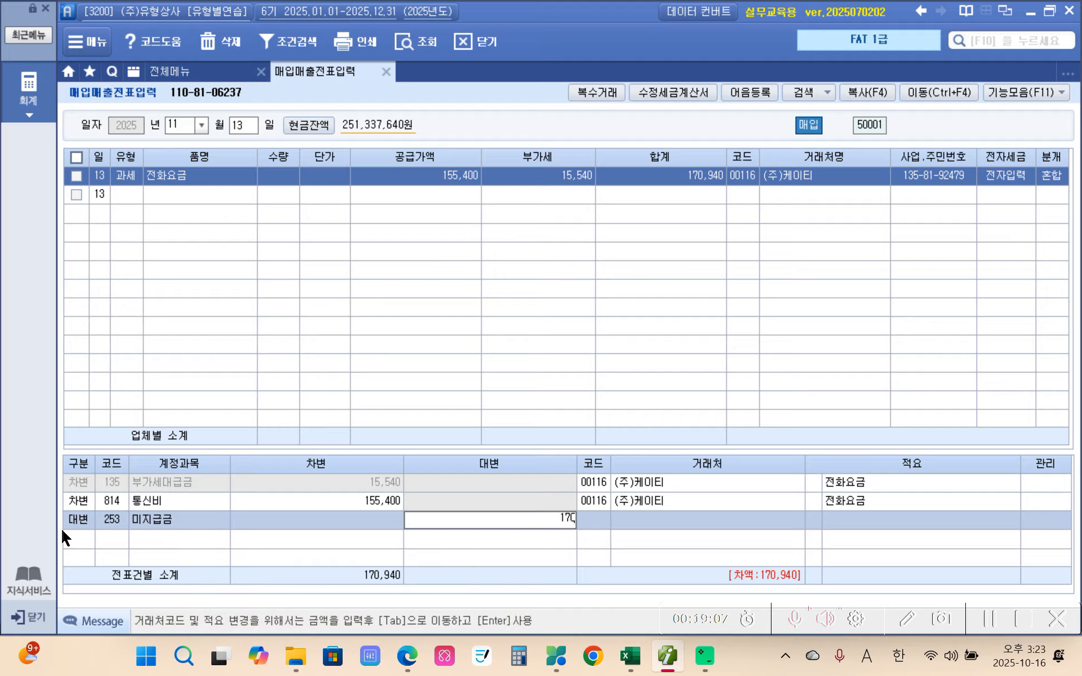
pyautogui.write(',940')
pyautogui.press('Return')
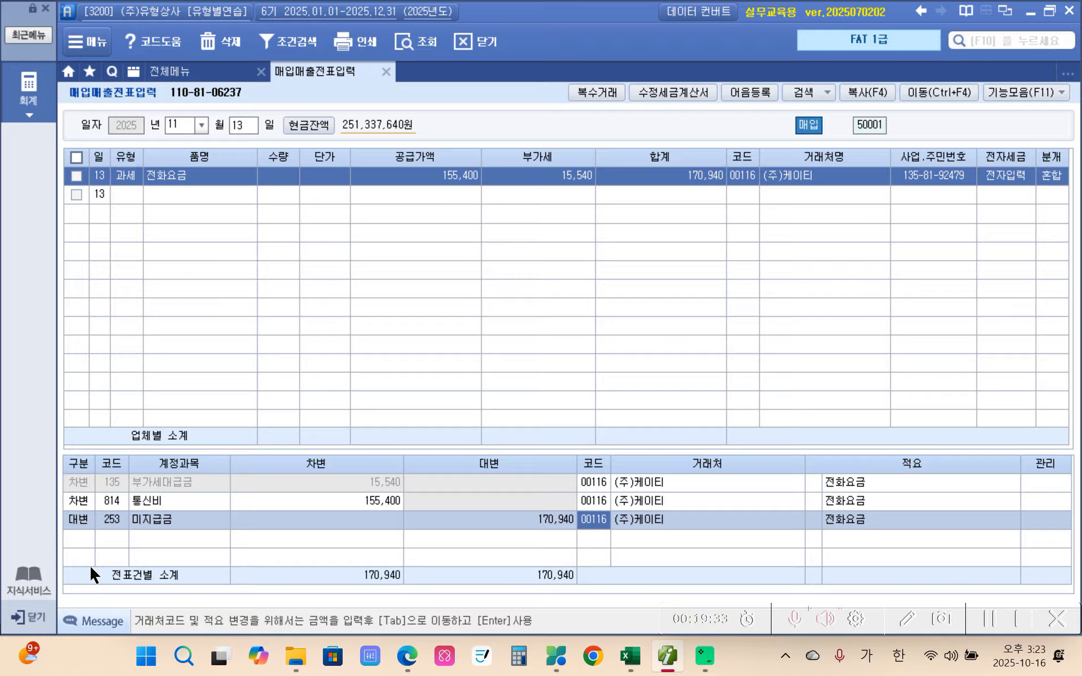
# Switch to the textbook PDF and highlight 계산서 and '전자입력' in yellow in the section 6 매입계산서(매입면세) heading.
pyautogui.moveTo(669, 666)
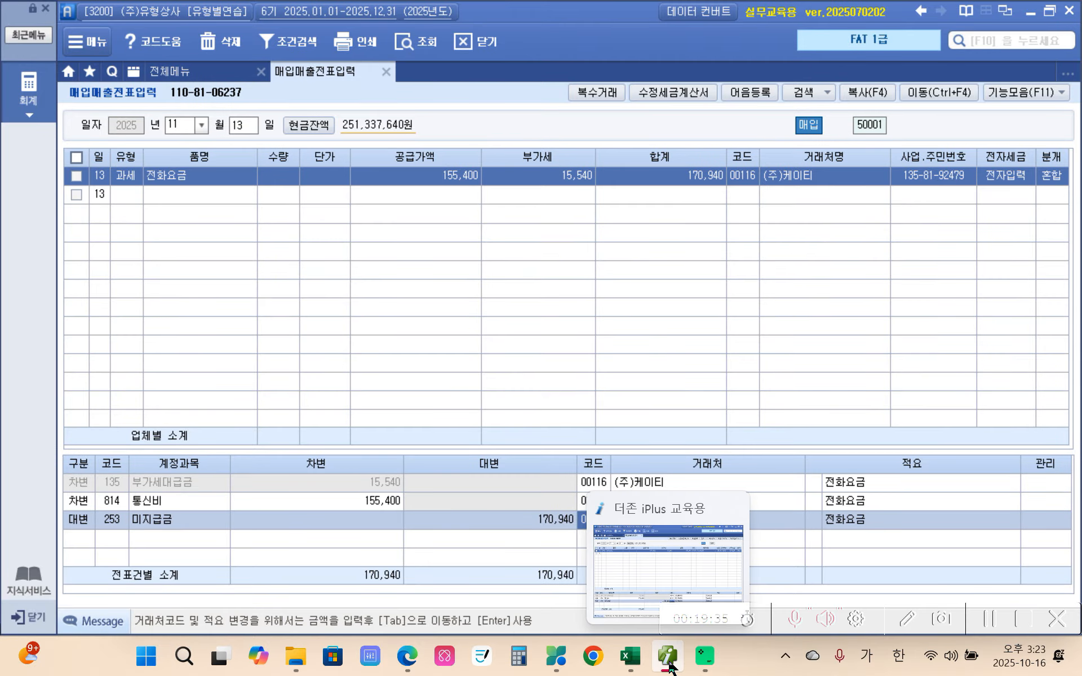
pyautogui.moveTo(407, 657)
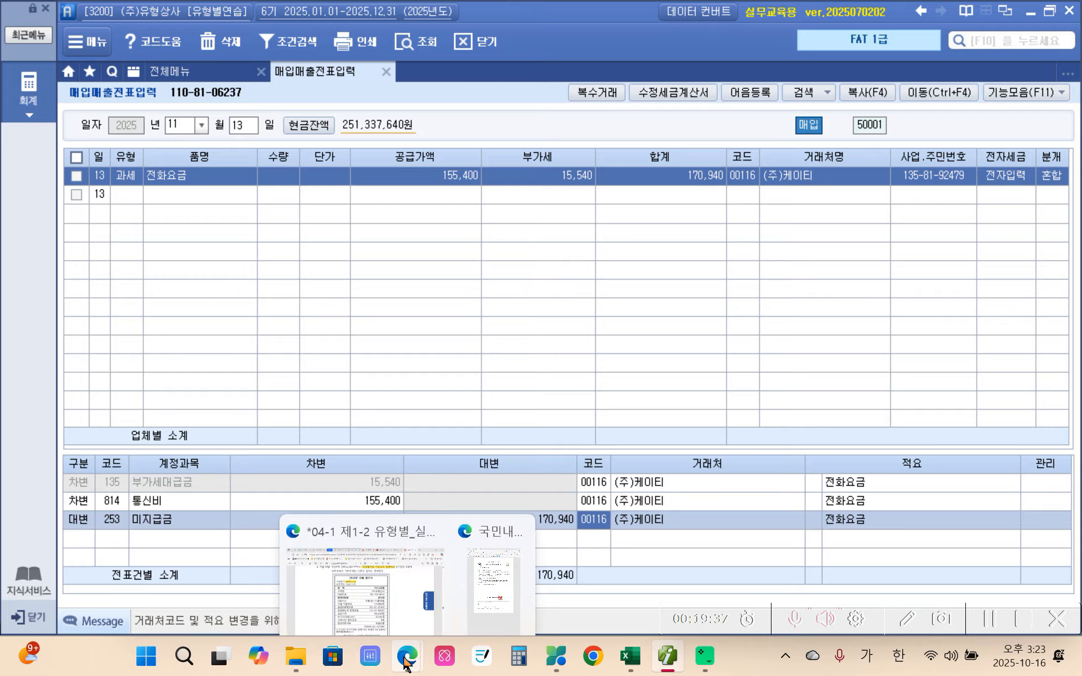
pyautogui.click(404, 583)
pyautogui.scroll(-5, 365, 460)
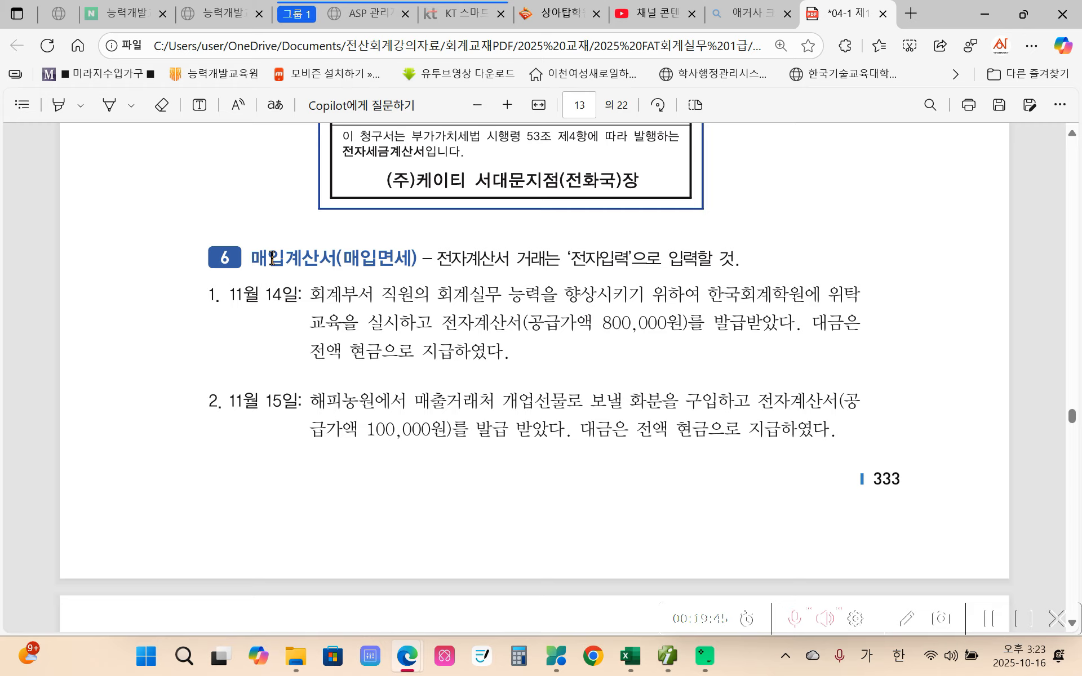
pyautogui.moveTo(290, 259); pyautogui.dragTo(336, 260)
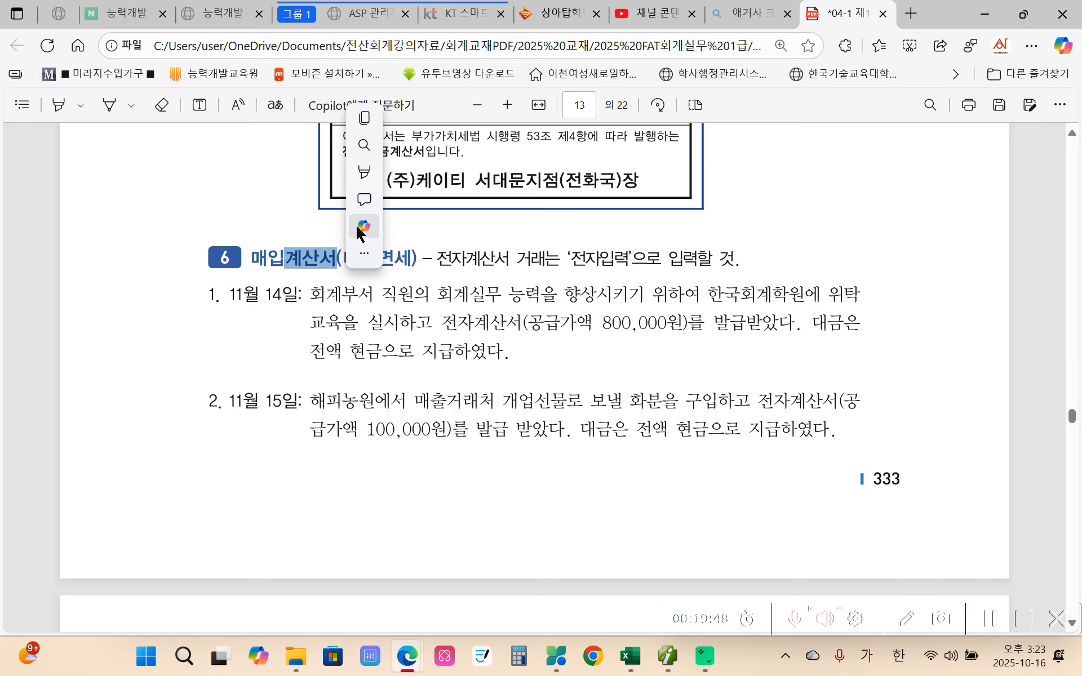
pyautogui.moveTo(368, 176)
pyautogui.click(561, 171)
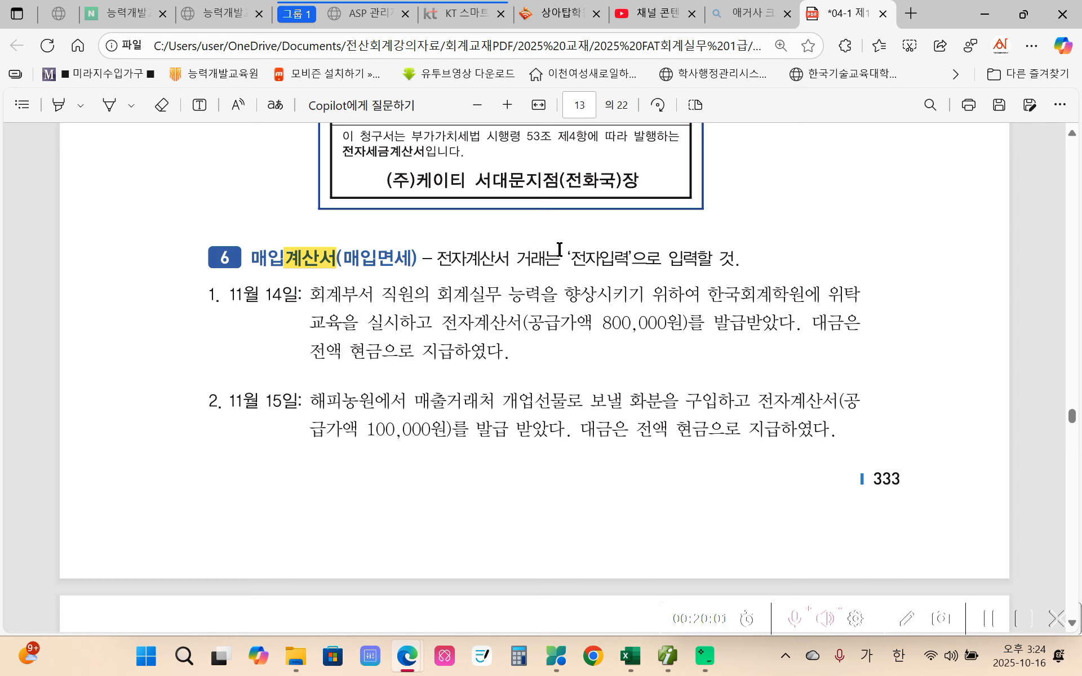
pyautogui.moveTo(545, 254); pyautogui.dragTo(629, 255)
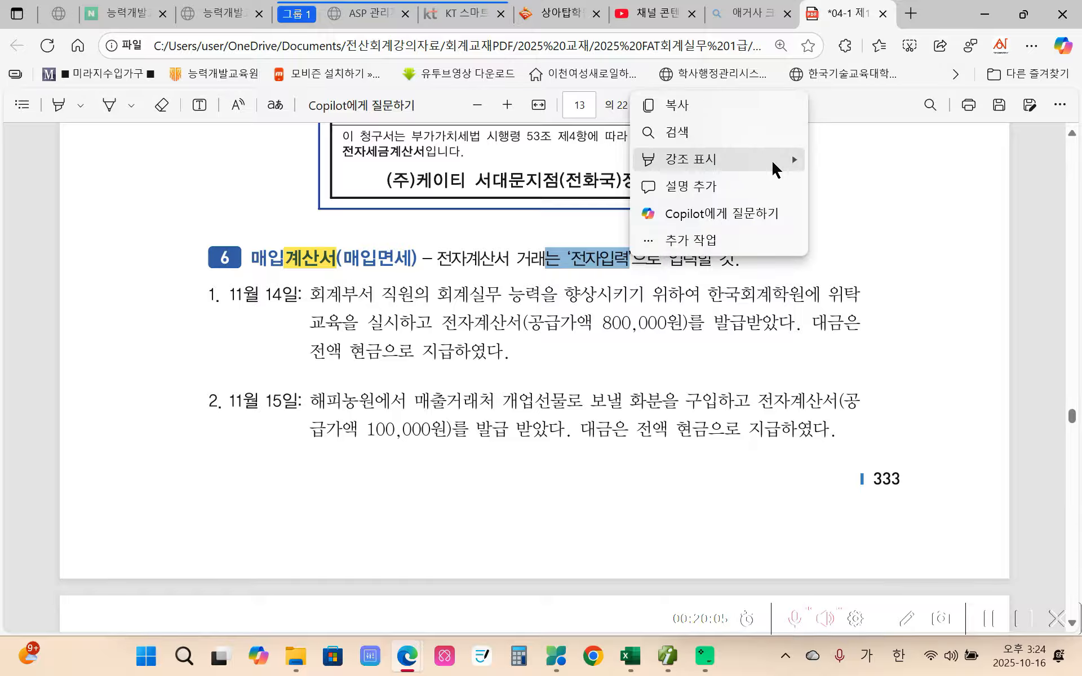
pyautogui.moveTo(773, 164)
pyautogui.click(852, 162)
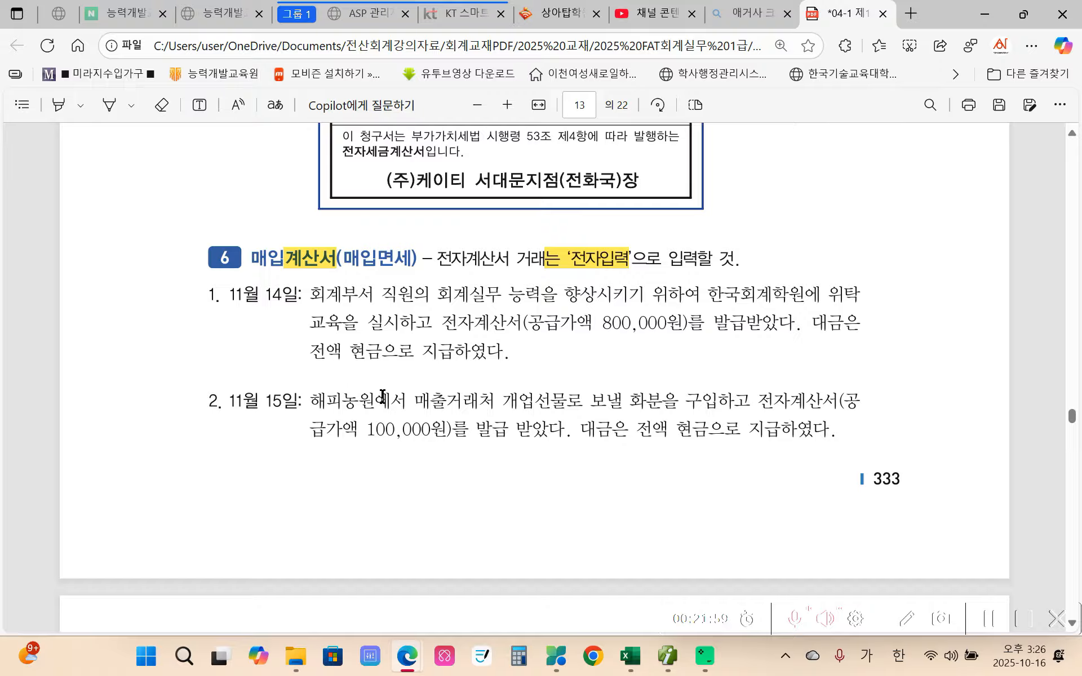
# In the accounting program, start a slip line dated November 14 with the purchase (매입) type 53 면세.
pyautogui.click(661, 664)
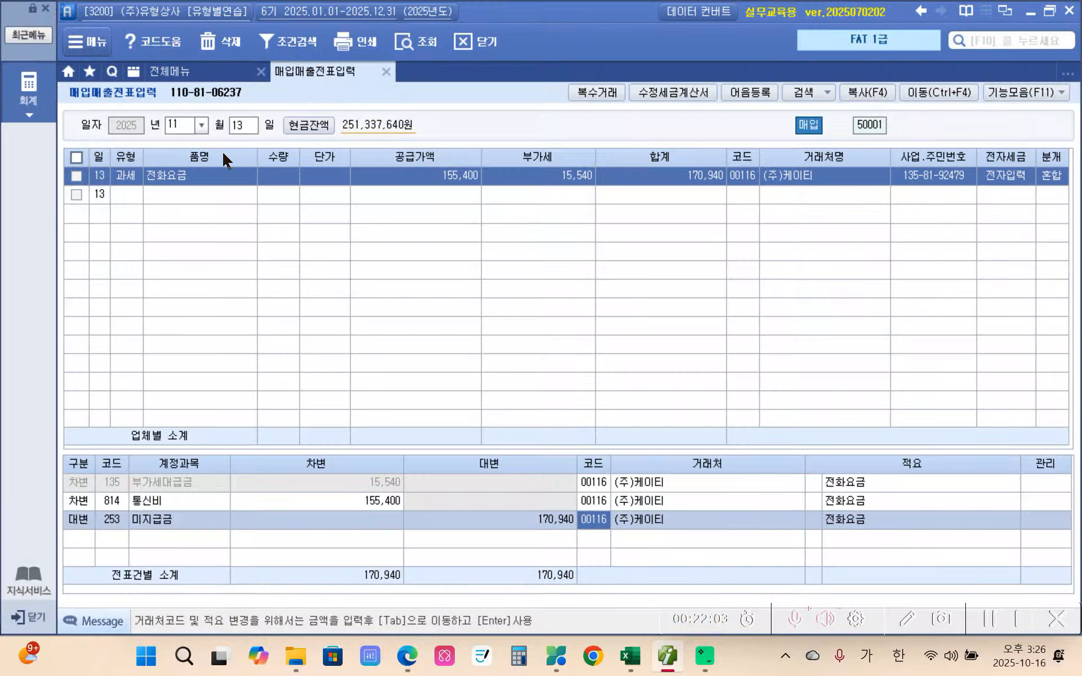
pyautogui.click(237, 130)
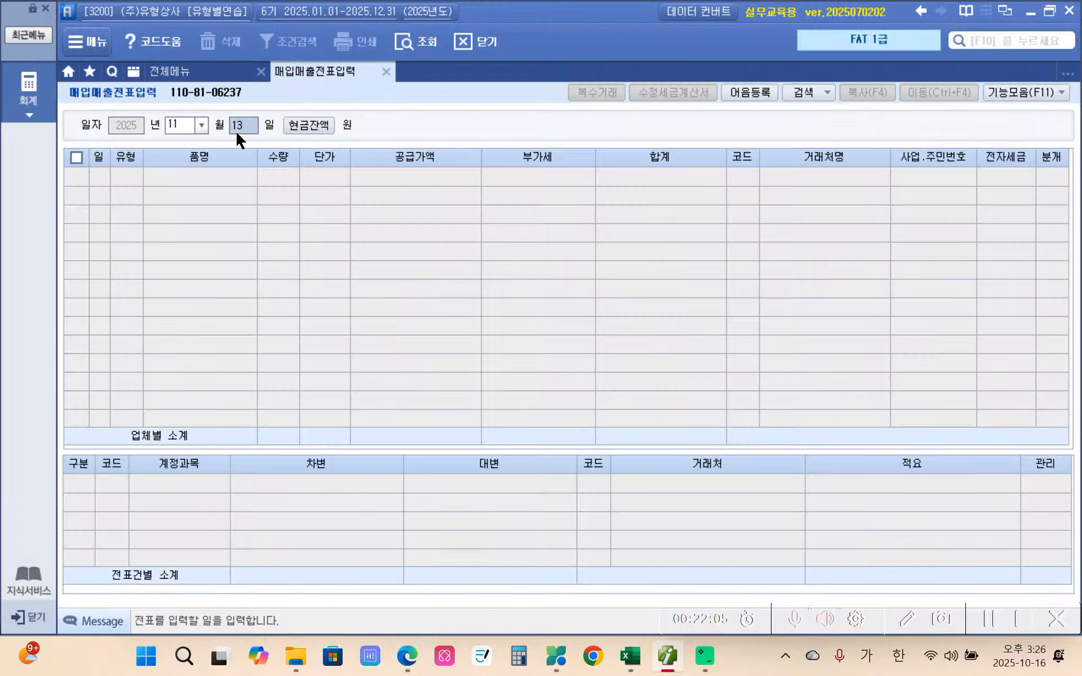
pyautogui.write('14')
pyautogui.press('Return')
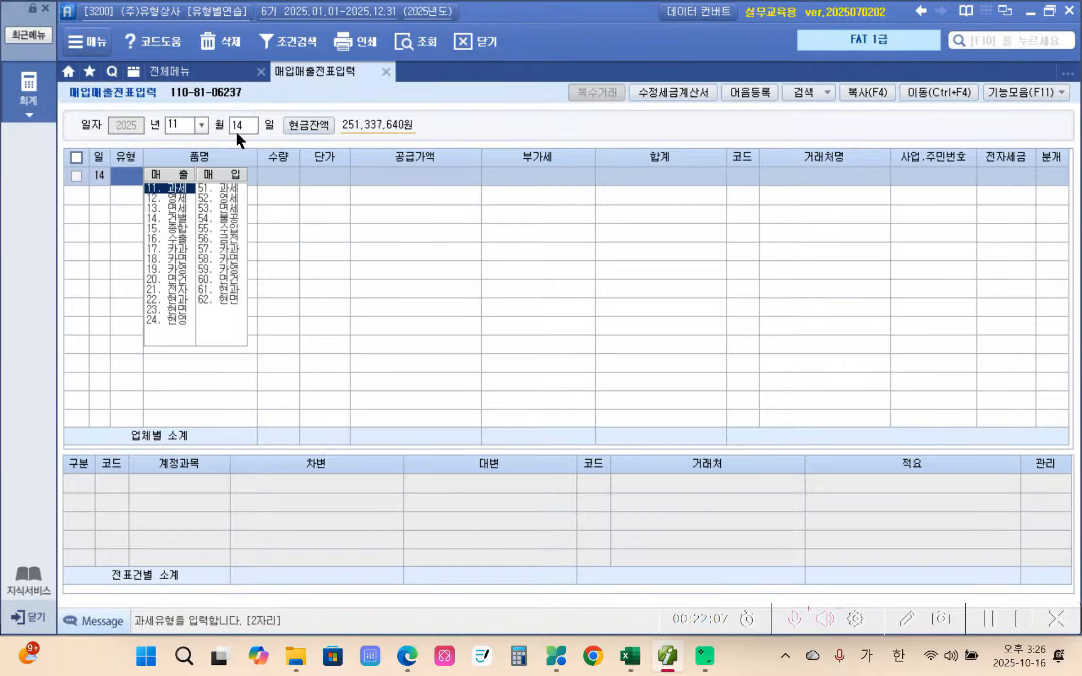
pyautogui.write('5')
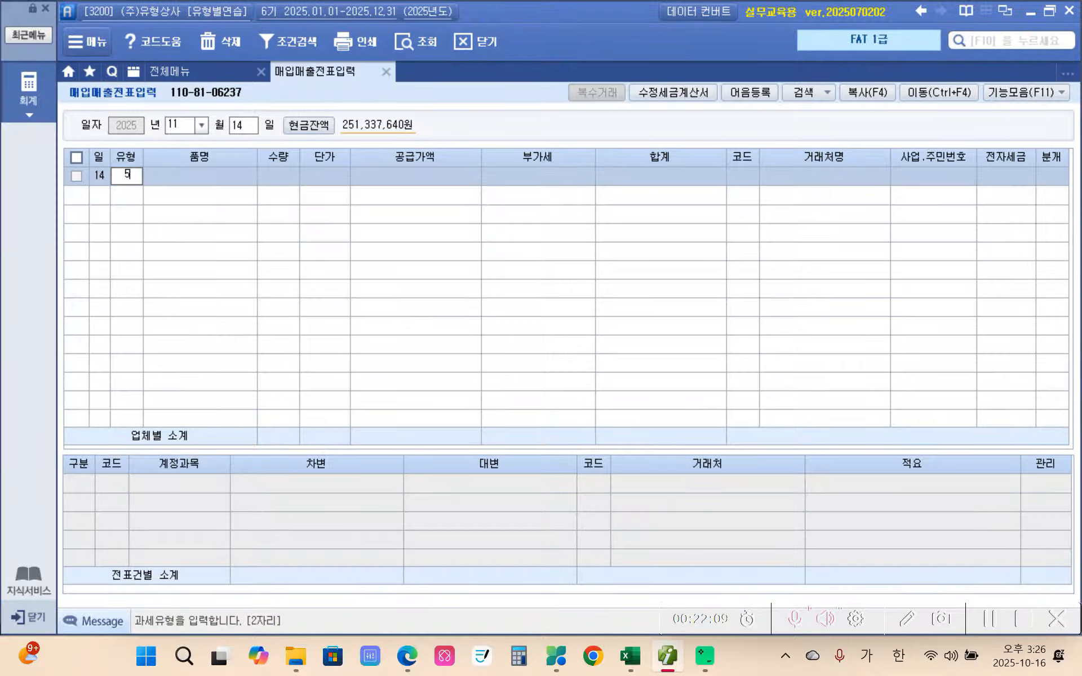
pyautogui.press('Return')
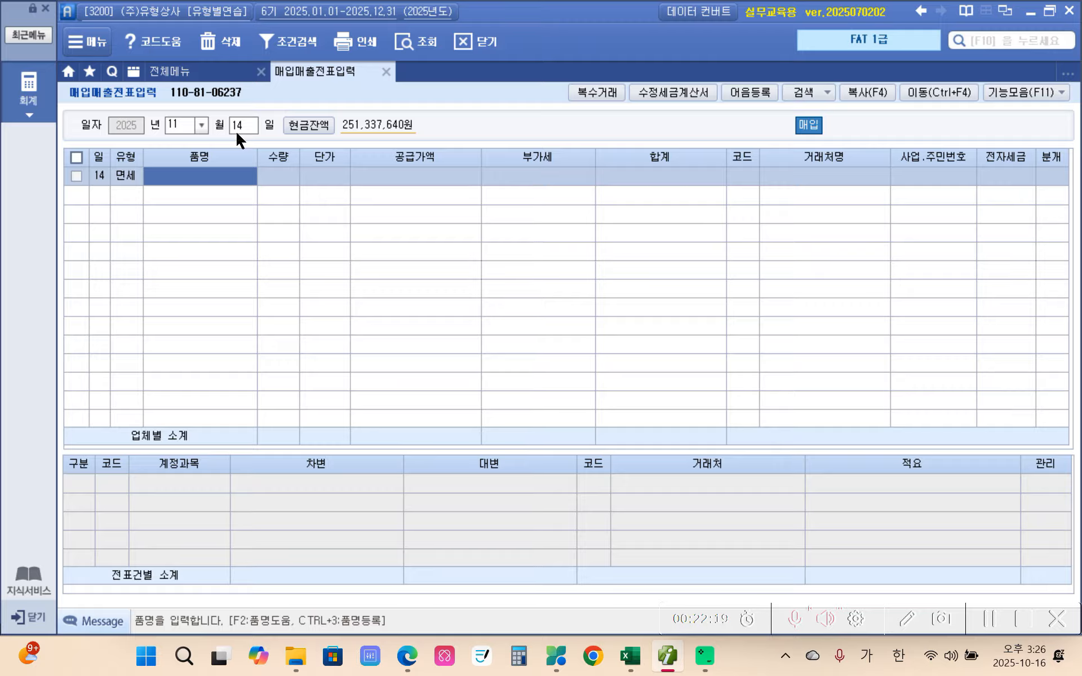
# Enter 위탁교육 as the item on the November 14 slip line with a supply amount of 800,000.
pyautogui.write('위탁ㄱ')
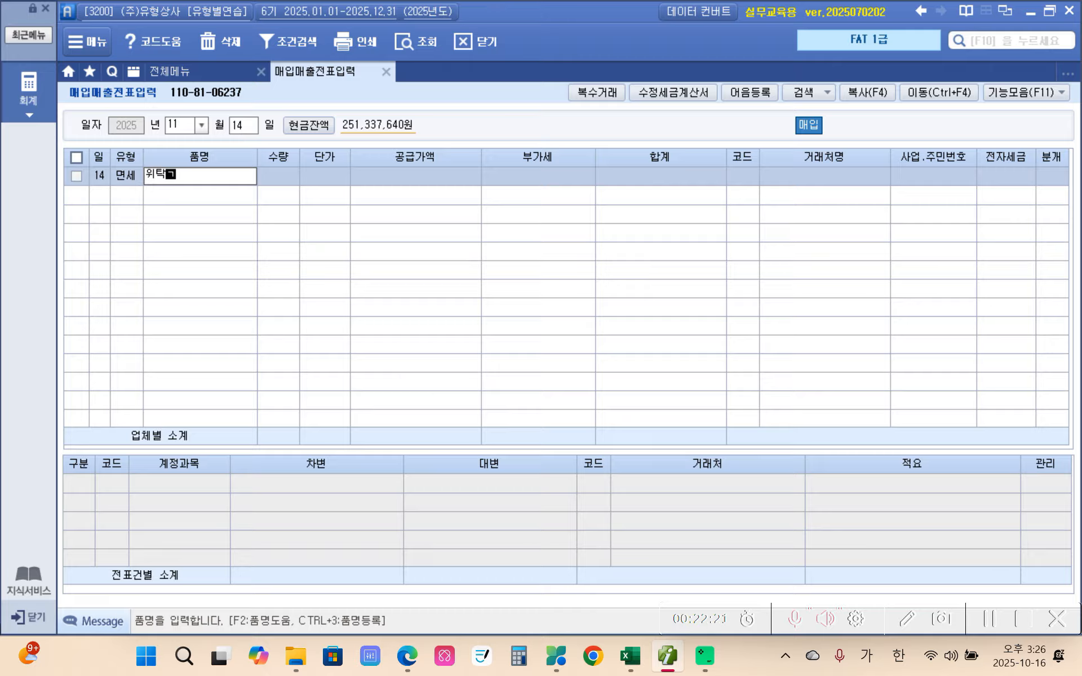
pyautogui.write('교육')
pyautogui.press('Return')
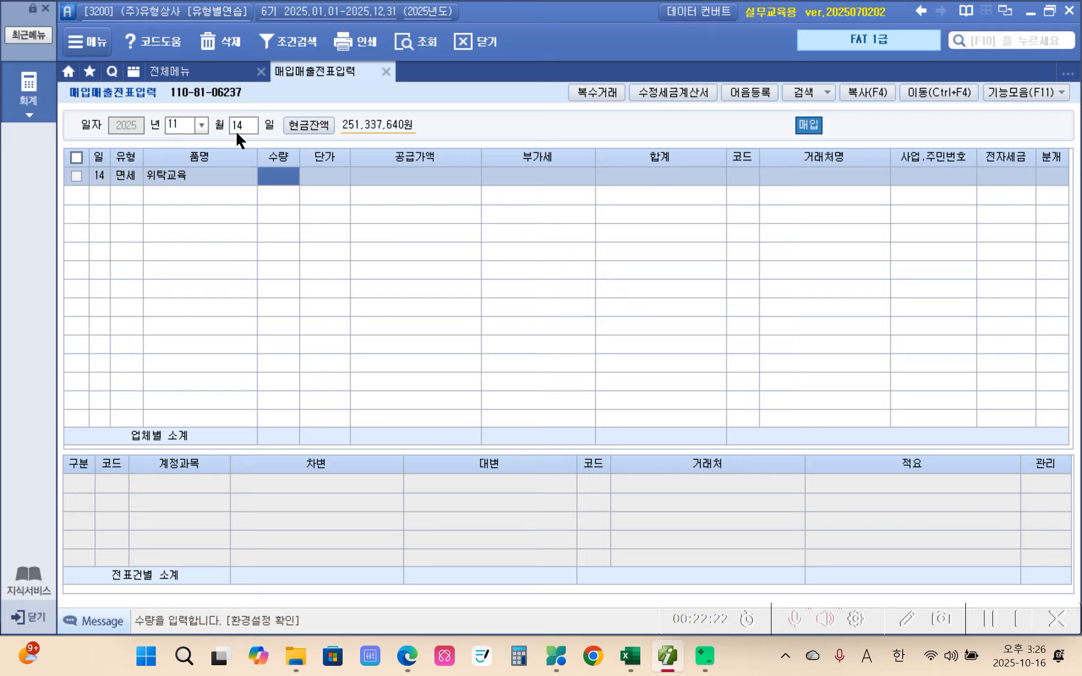
pyautogui.press('Return')
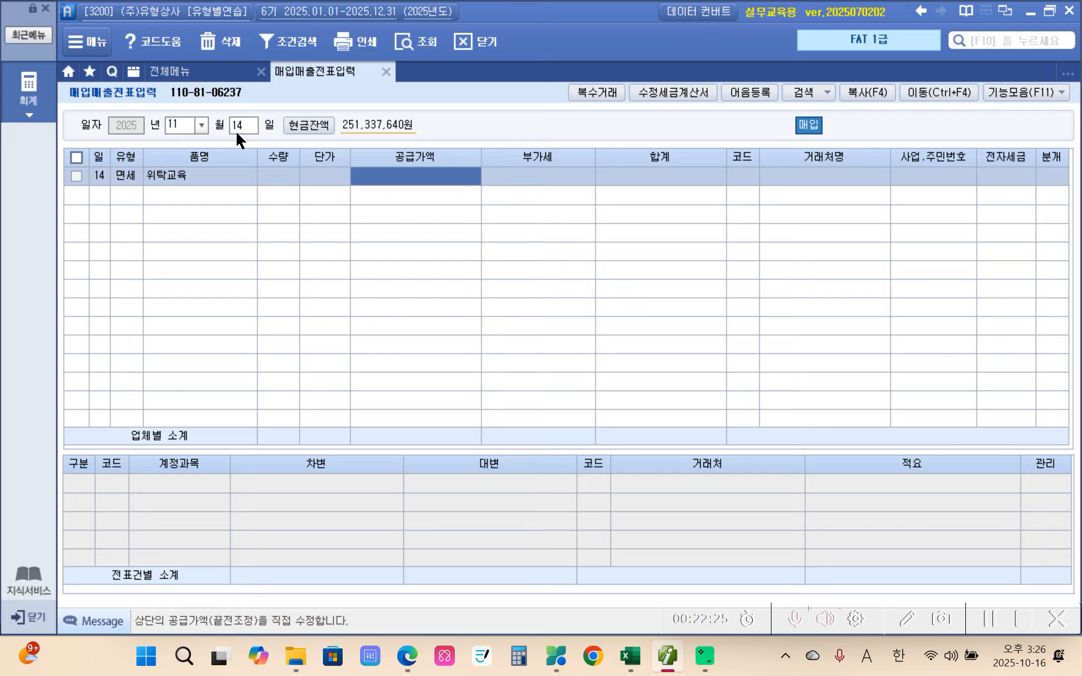
pyautogui.write('8000000')
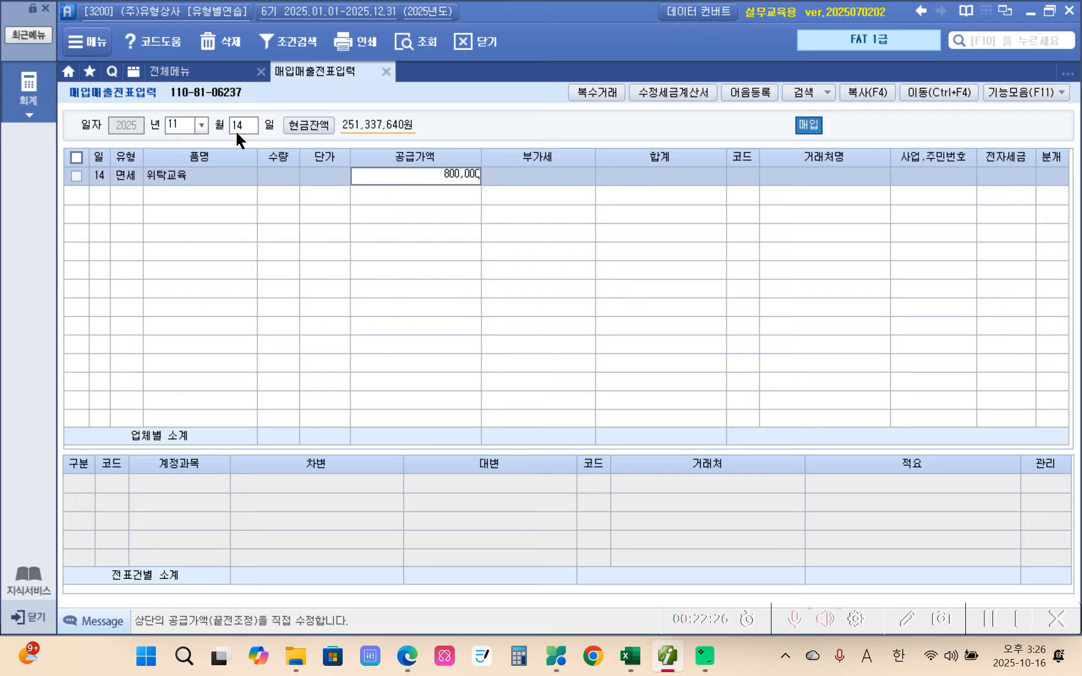
pyautogui.press('Return')
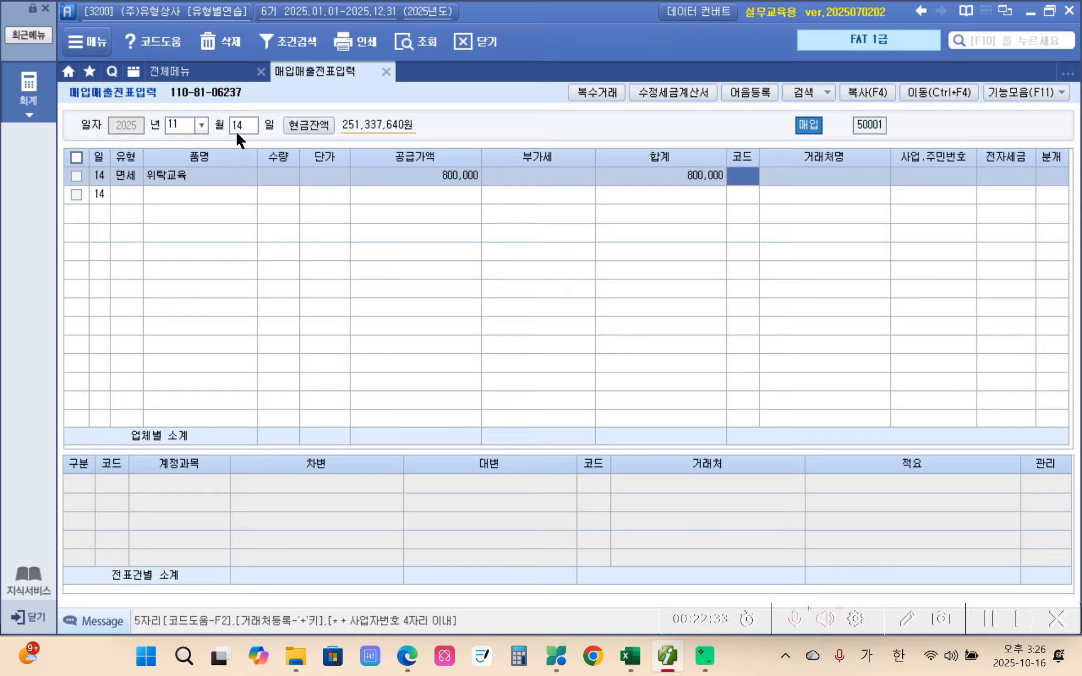
# Complete the 위탁교육 slip line with supplier 한국회계학원, tax invoice status 전자입력 and journal type 현금.
pyautogui.write('한국')
pyautogui.press('Return')
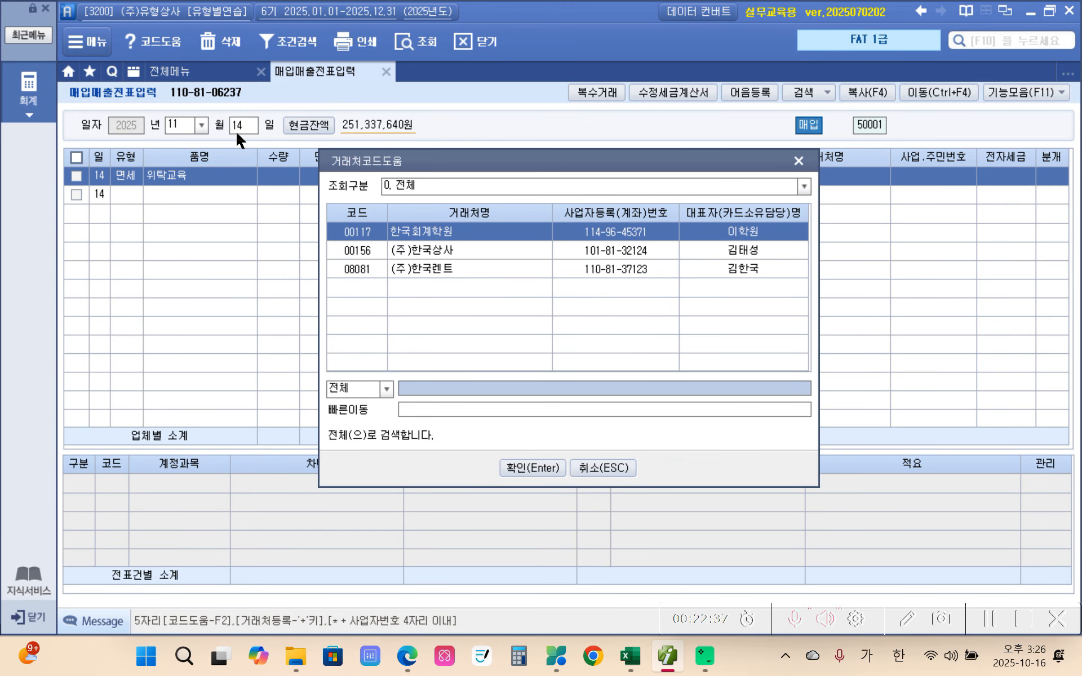
pyautogui.press('Return')
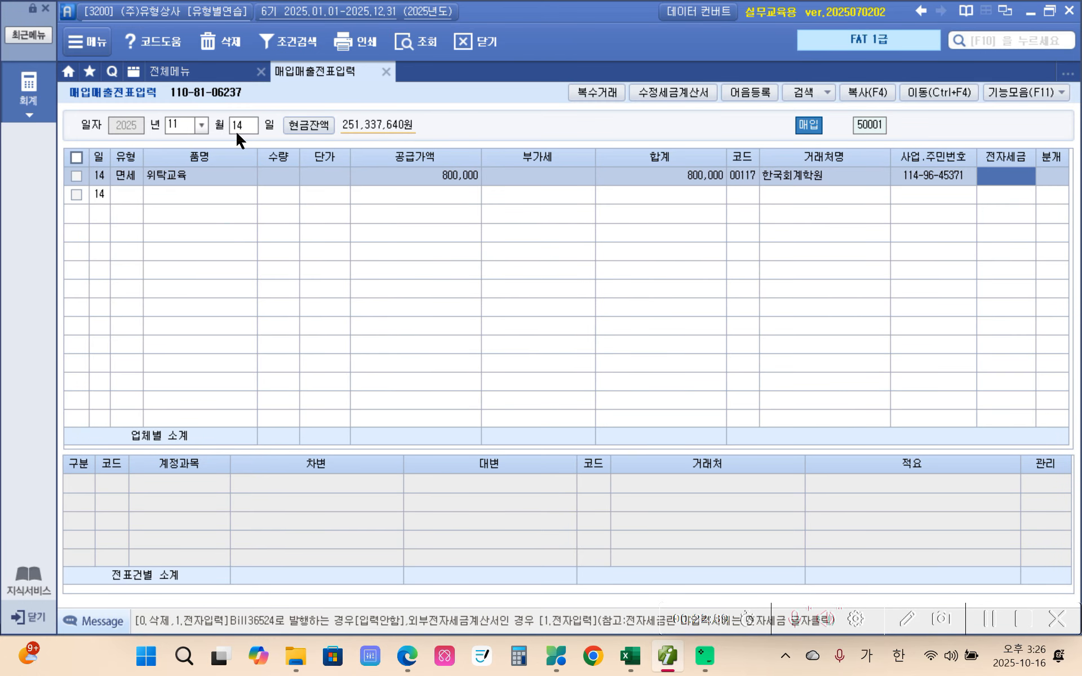
pyautogui.write('1')
pyautogui.press('Return')
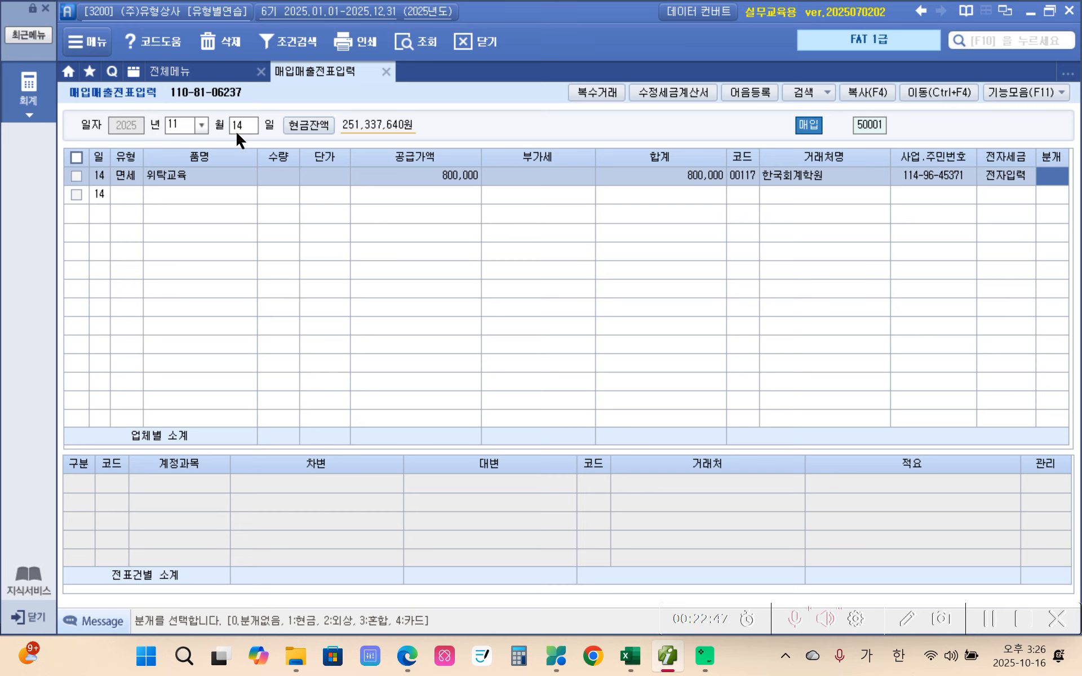
pyautogui.write('1')
pyautogui.press('Return')
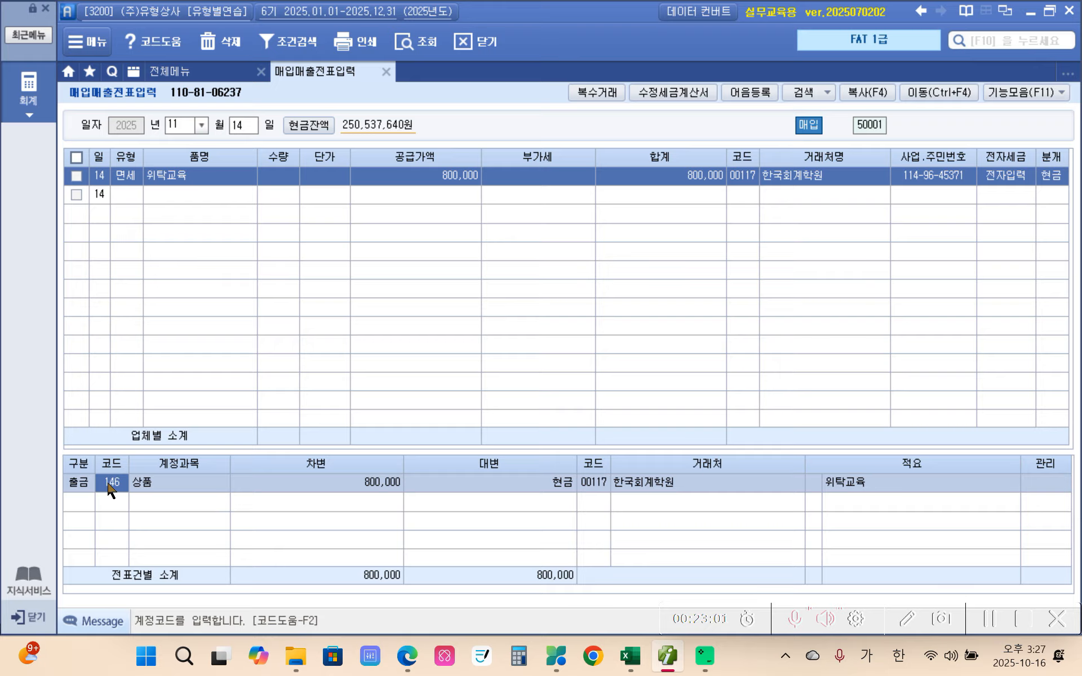
# Change the account of the 위탁교육 slip's cash payment journal line to 825 교육훈련비.
pyautogui.write('교육')
pyautogui.press('Return')
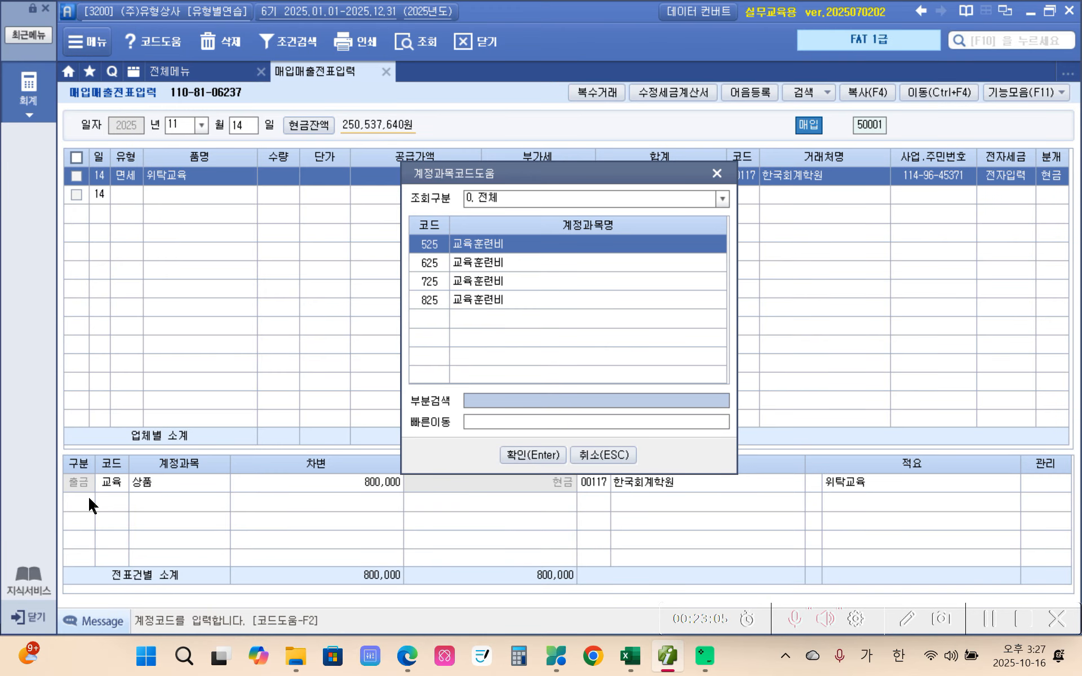
pyautogui.press('Down')
pyautogui.press('Down')
pyautogui.press('Down')
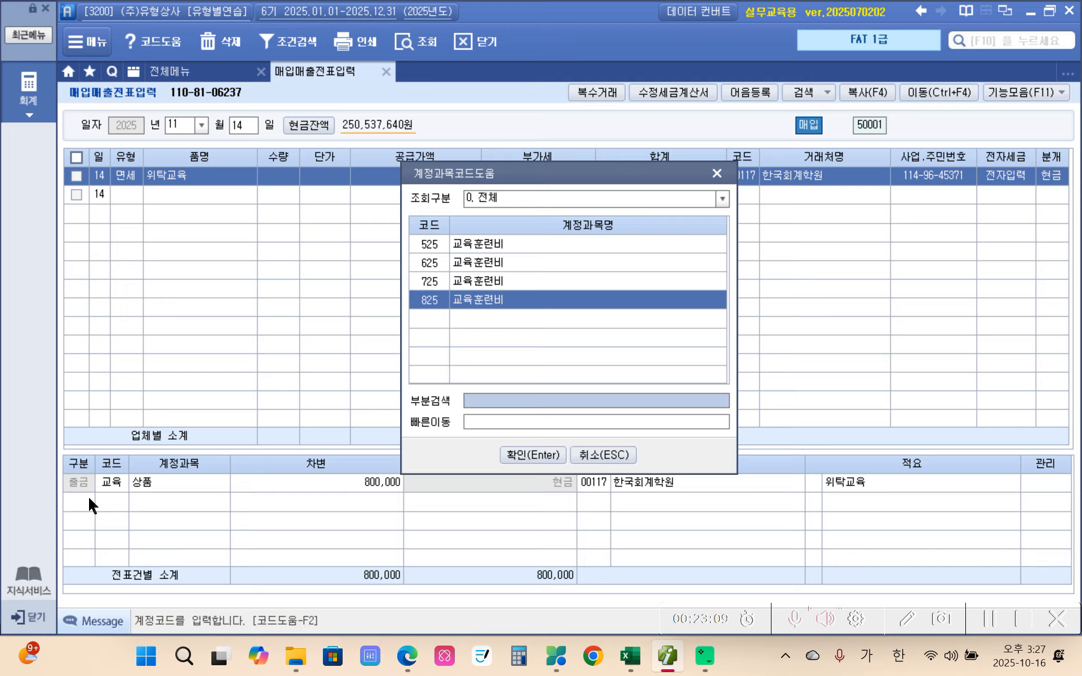
pyautogui.press('Return')
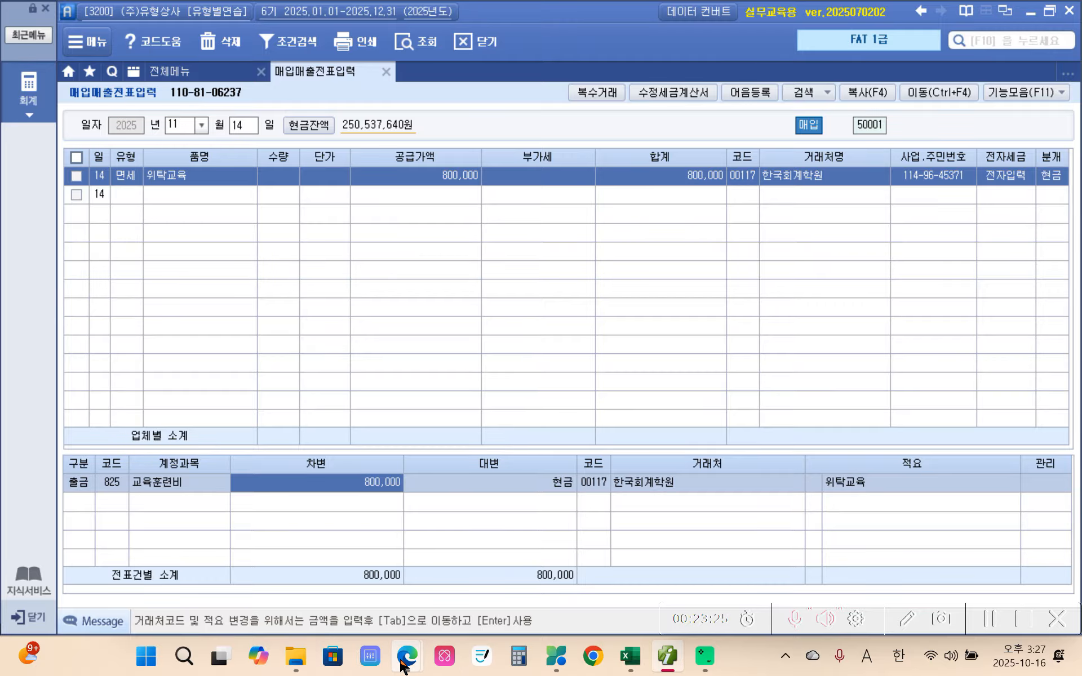
# Switch to the textbook PDF and examine the November 15 flowerpot purchase transaction in section 6.
pyautogui.moveTo(404, 656)
pyautogui.click(381, 580)
pyautogui.scroll(-1, 418, 467)
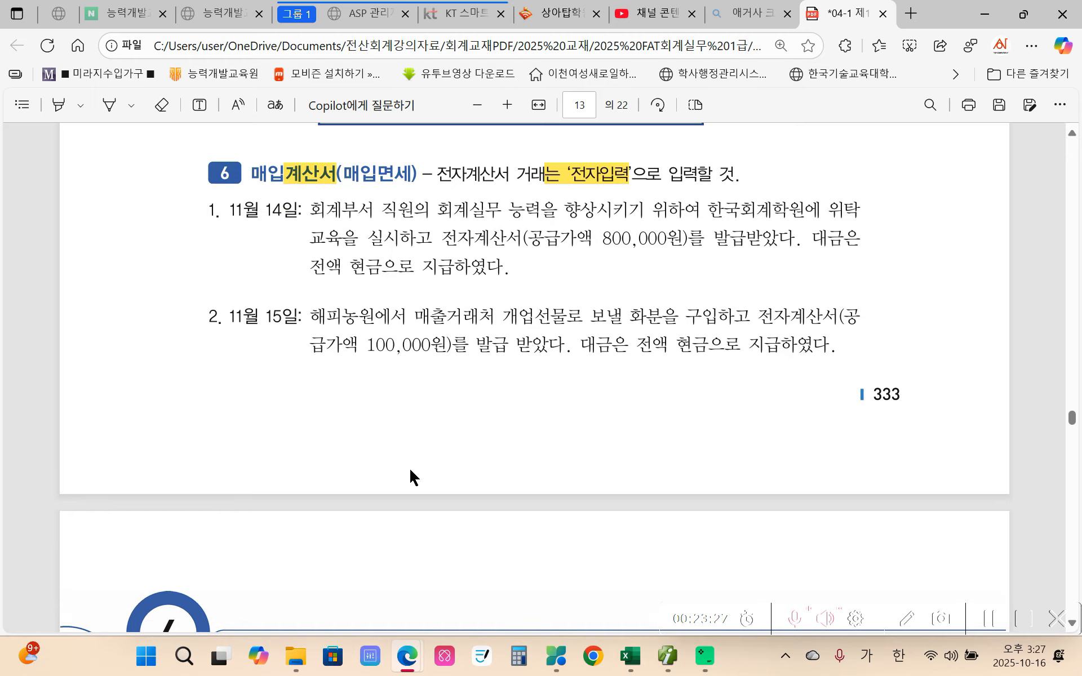
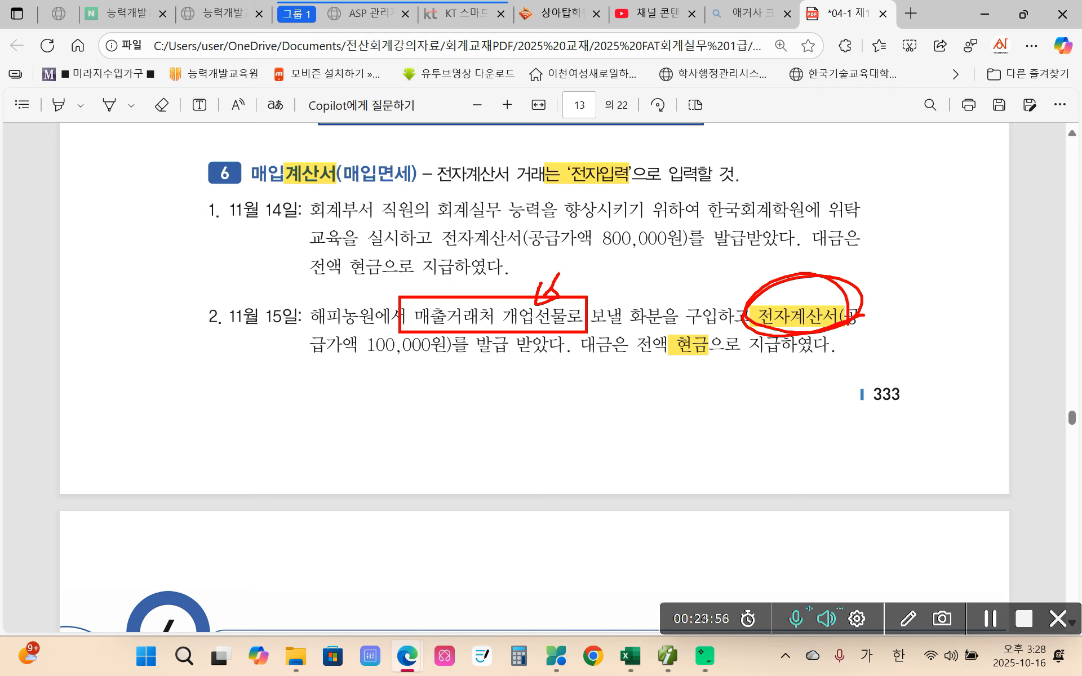
pyautogui.moveTo(888, 283); pyautogui.dragTo(896, 334)
pyautogui.moveTo(459, 267)
pyautogui.mouseDown()
pyautogui.moveTo(510, 290)
pyautogui.moveTo(502, 231)
pyautogui.moveTo(522, 273)
pyautogui.mouseUp()
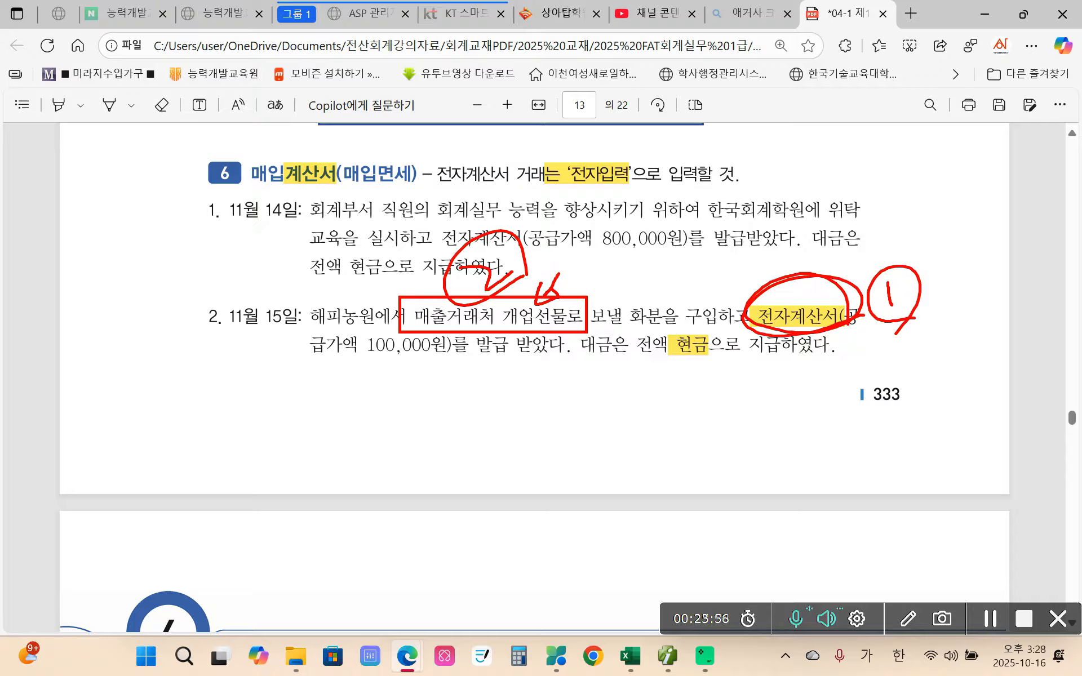
pyautogui.moveTo(318, 191)
pyautogui.mouseDown()
pyautogui.moveTo(277, 166)
pyautogui.moveTo(328, 190)
pyautogui.mouseUp()
pyautogui.moveTo(138, 373); pyautogui.dragTo(129, 436)
pyautogui.moveTo(132, 395)
pyautogui.mouseDown()
pyautogui.moveTo(170, 403)
pyautogui.moveTo(167, 436)
pyautogui.mouseUp()
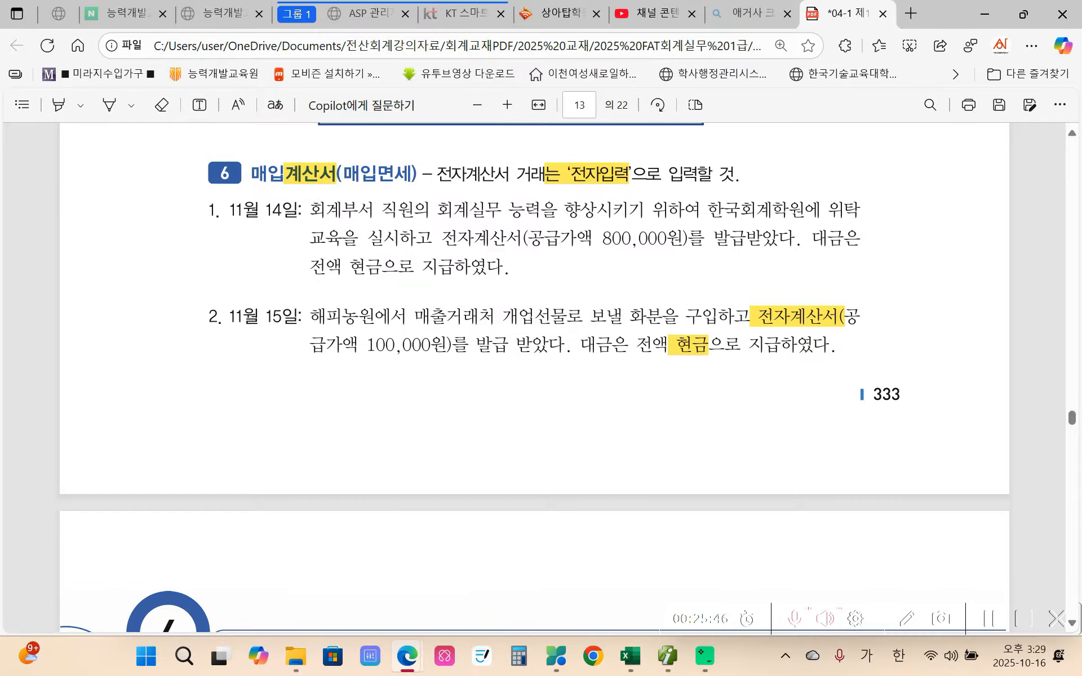
# Switch to the accounting program and start a November 15 slip line with purchase type 53 면세.
pyautogui.click(663, 666)
pyautogui.click(234, 125)
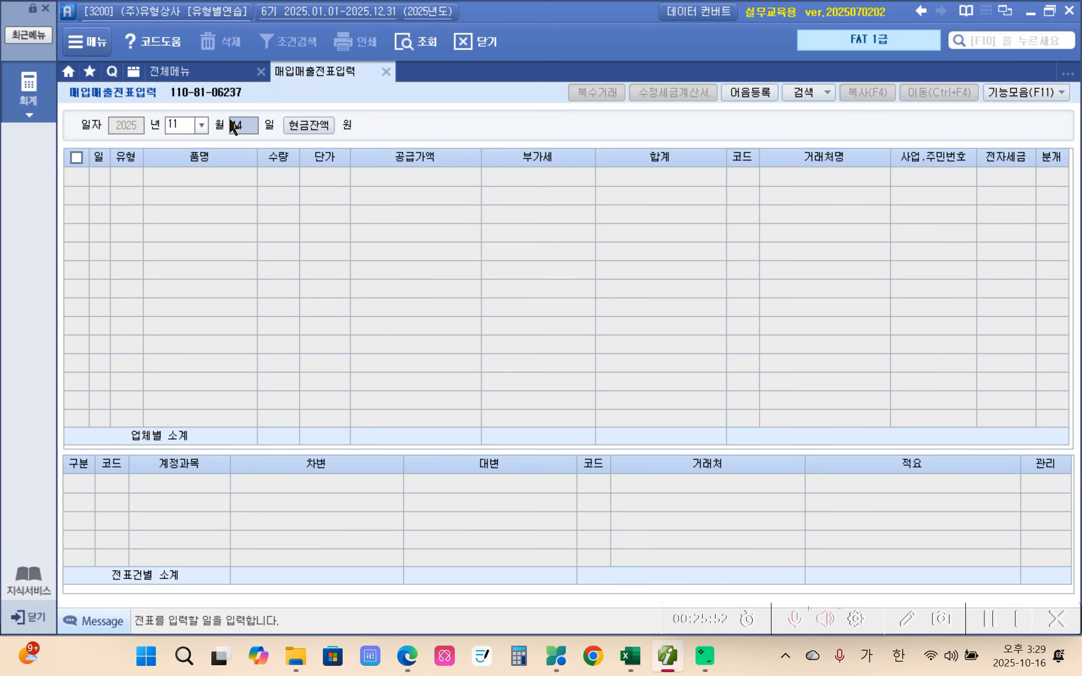
pyautogui.write('15')
pyautogui.press('Return')
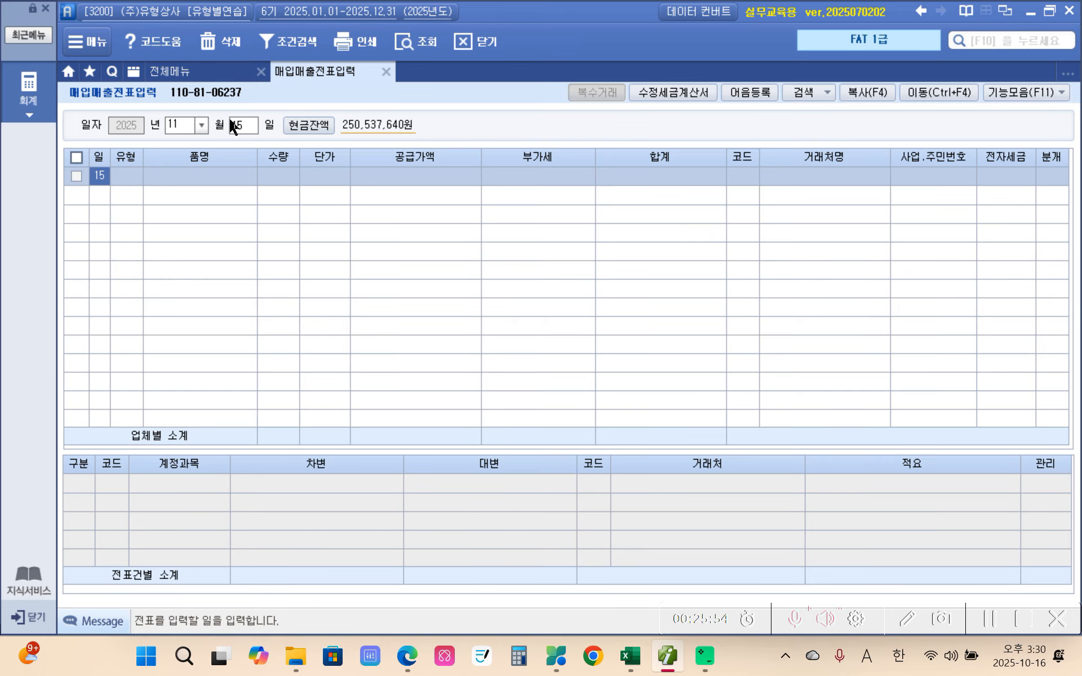
pyautogui.press('Return')
pyautogui.write('53')
pyautogui.press('Return')
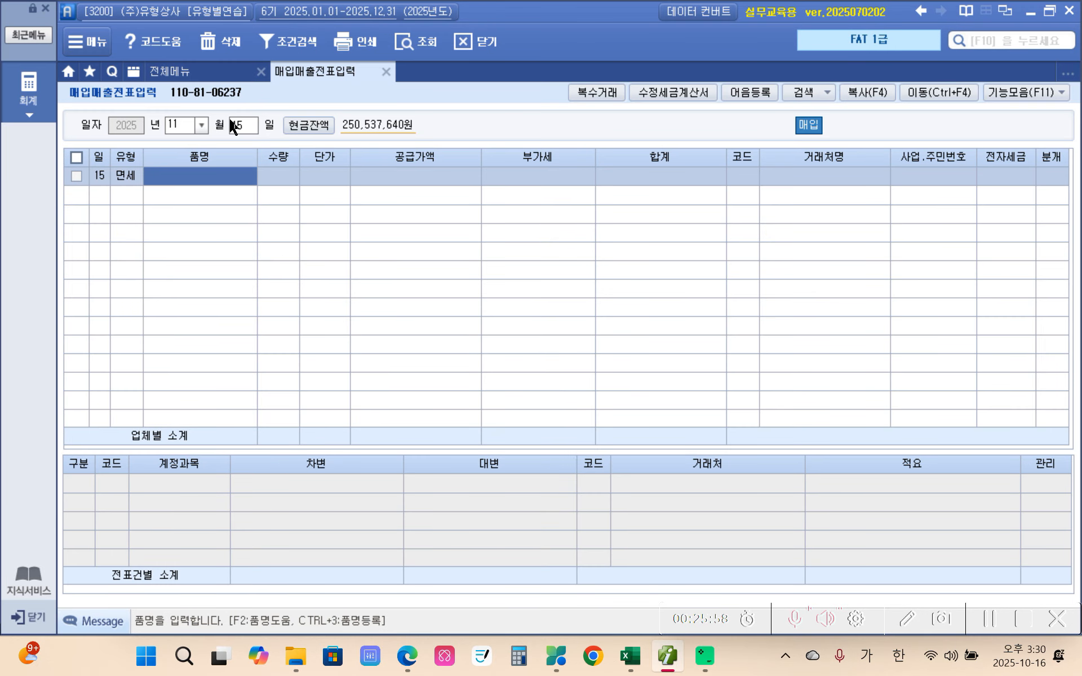
# Enter 화분 as the item on the November 15 slip line with a supply amount of 100,000.
pyautogui.write('화분')
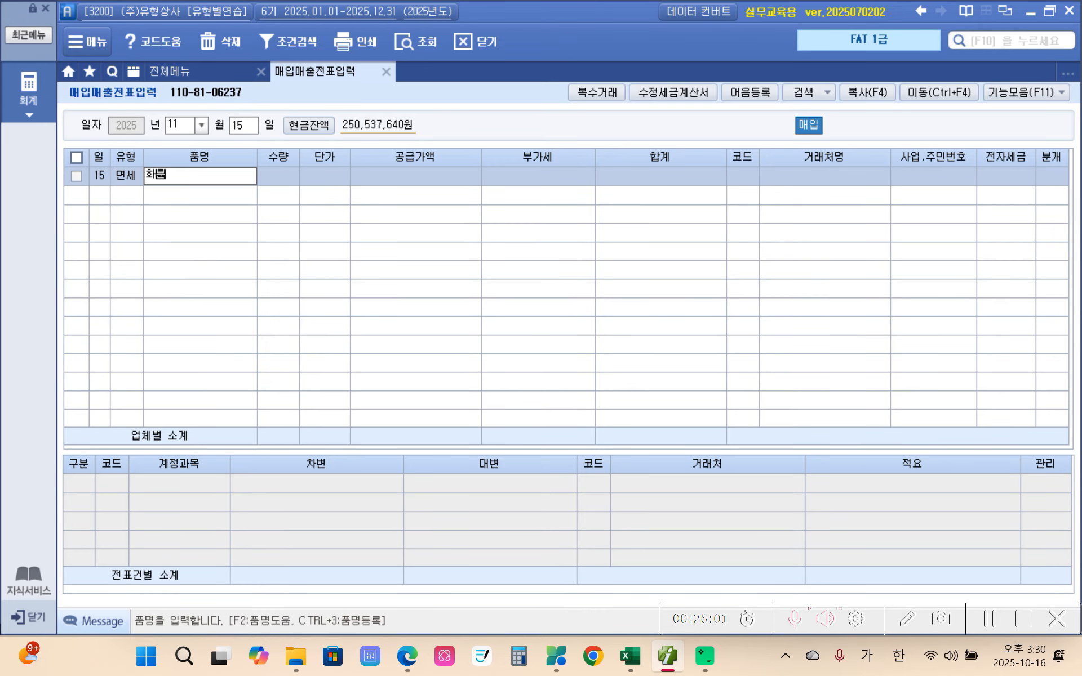
pyautogui.press('Return')
pyautogui.press('Return')
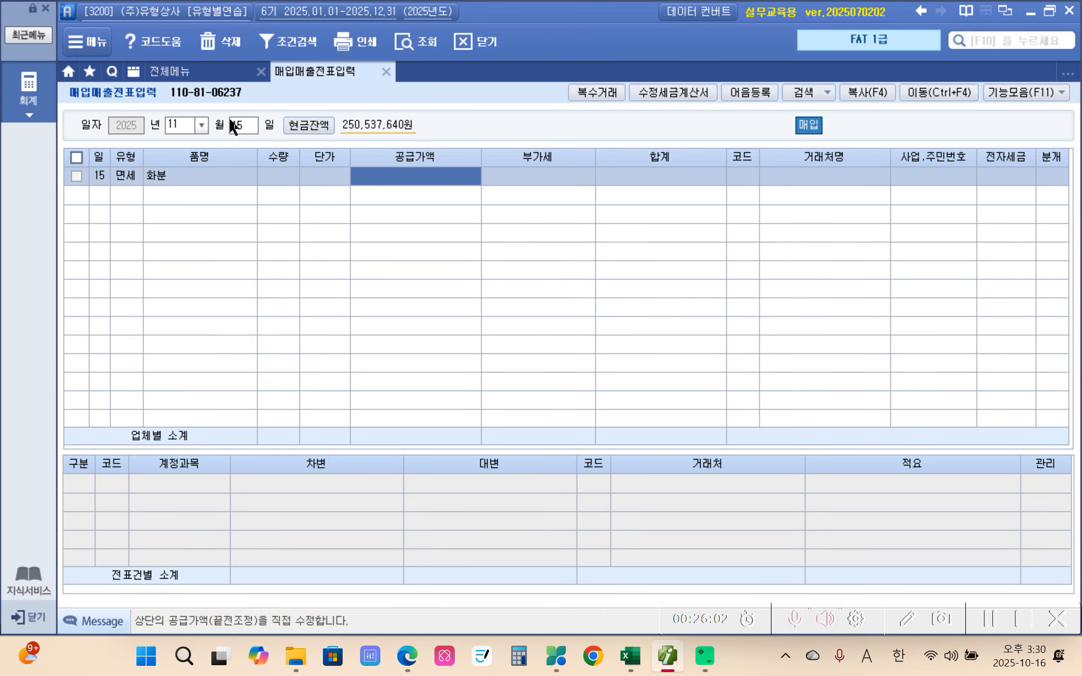
pyautogui.write('1000000')
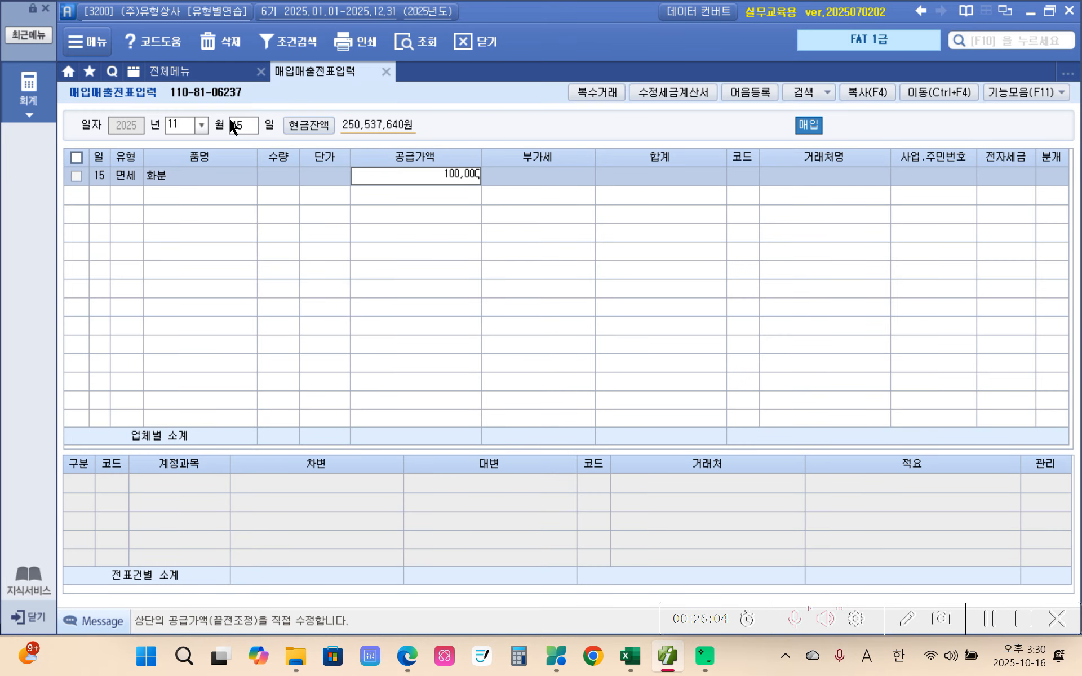
pyautogui.press('Return')
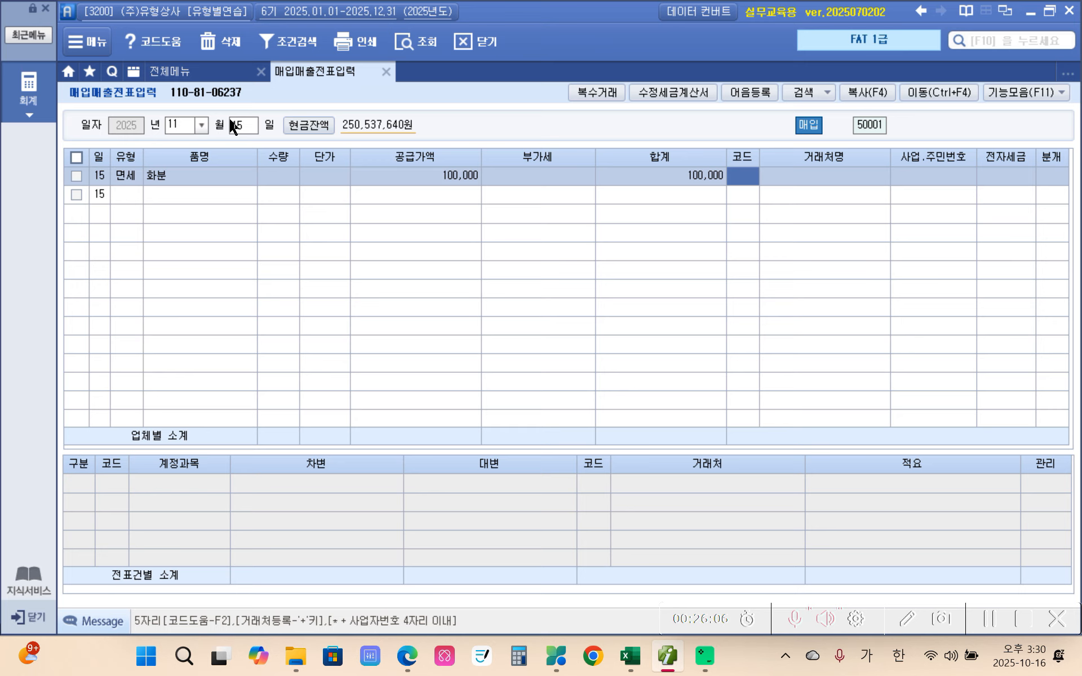
# Complete the 화분 slip line with supplier 해피농원, tax invoice status 전자입력 and journal type 현금.
pyautogui.write('해피')
pyautogui.press('Return')
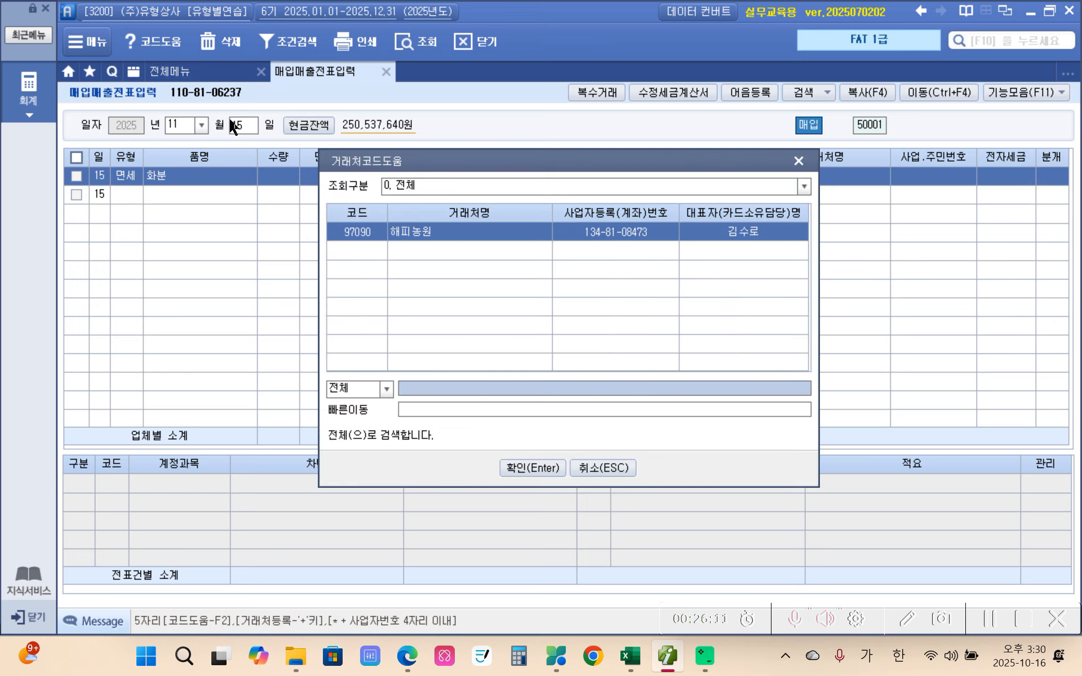
pyautogui.press('Return')
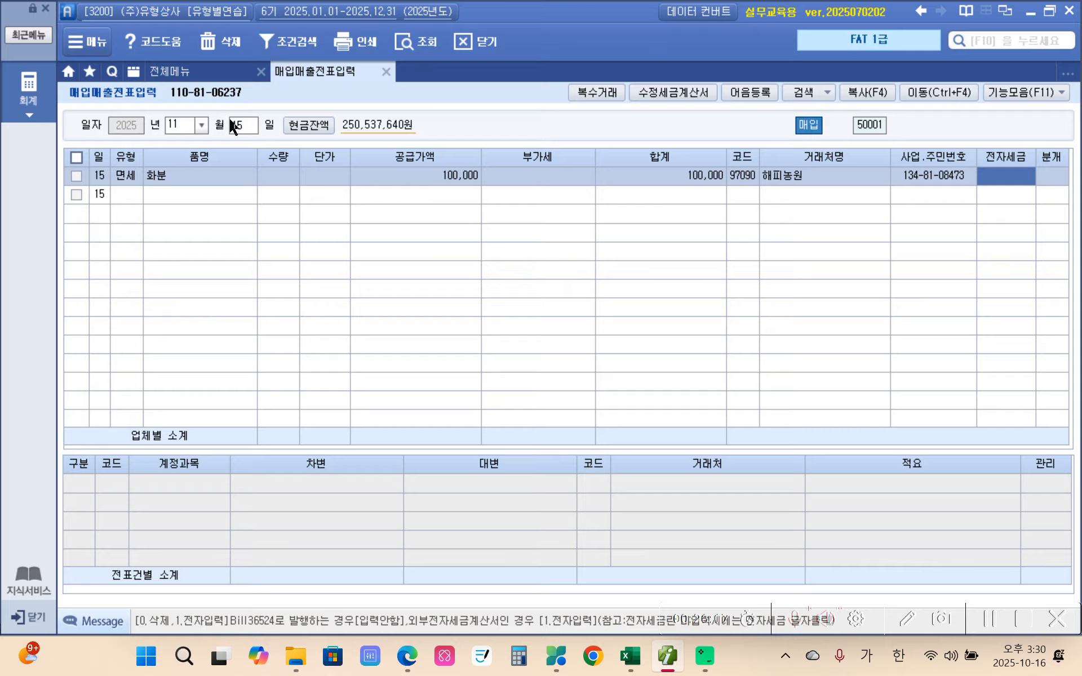
pyautogui.write('1')
pyautogui.press('Return')
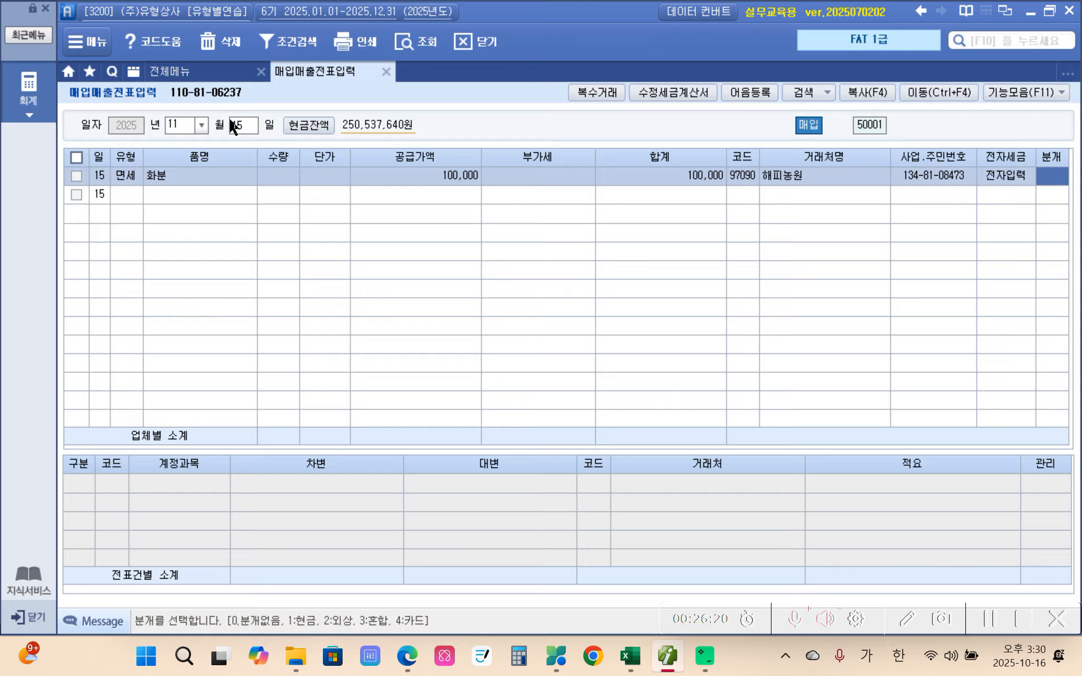
pyautogui.write('1')
pyautogui.press('Return')
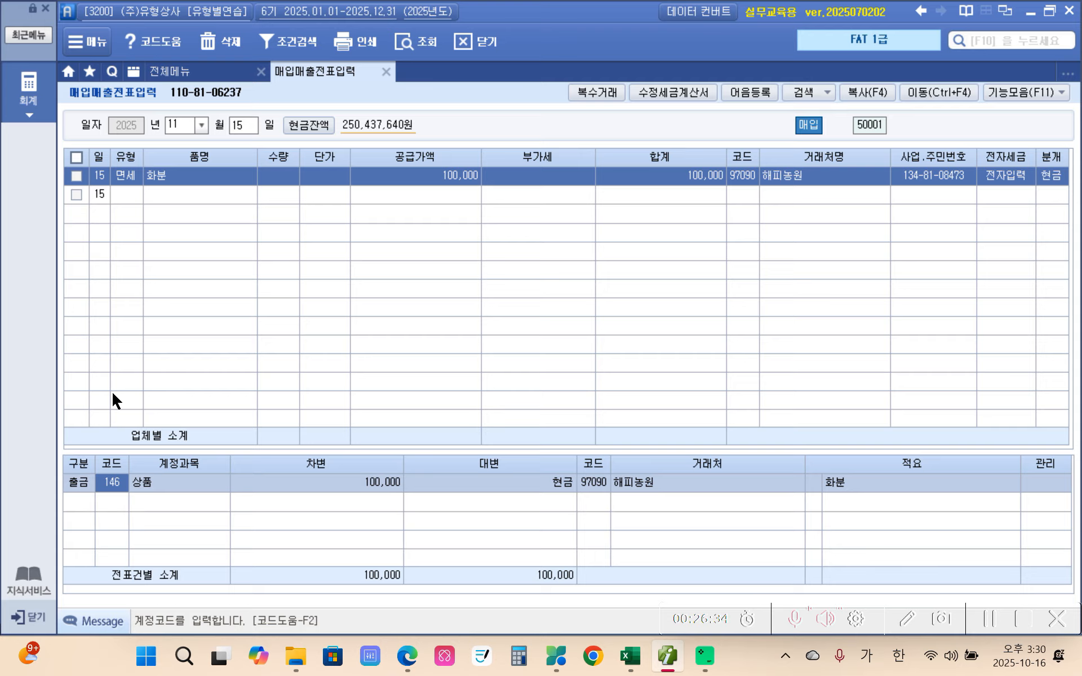
# Change the account of the 화분 slip's cash payment journal line to 813 접대비(기업업무추진비).
pyautogui.write('접ㄷㅐ')
pyautogui.press('Return')
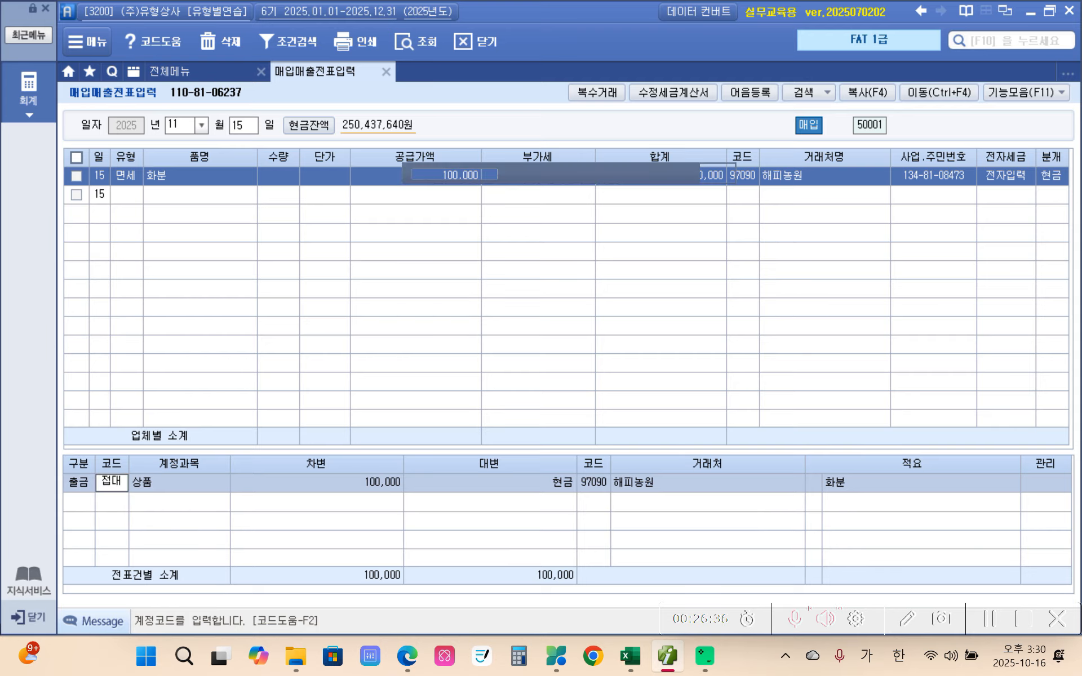
pyautogui.press('Down')
pyautogui.press('Down')
pyautogui.press('Down')
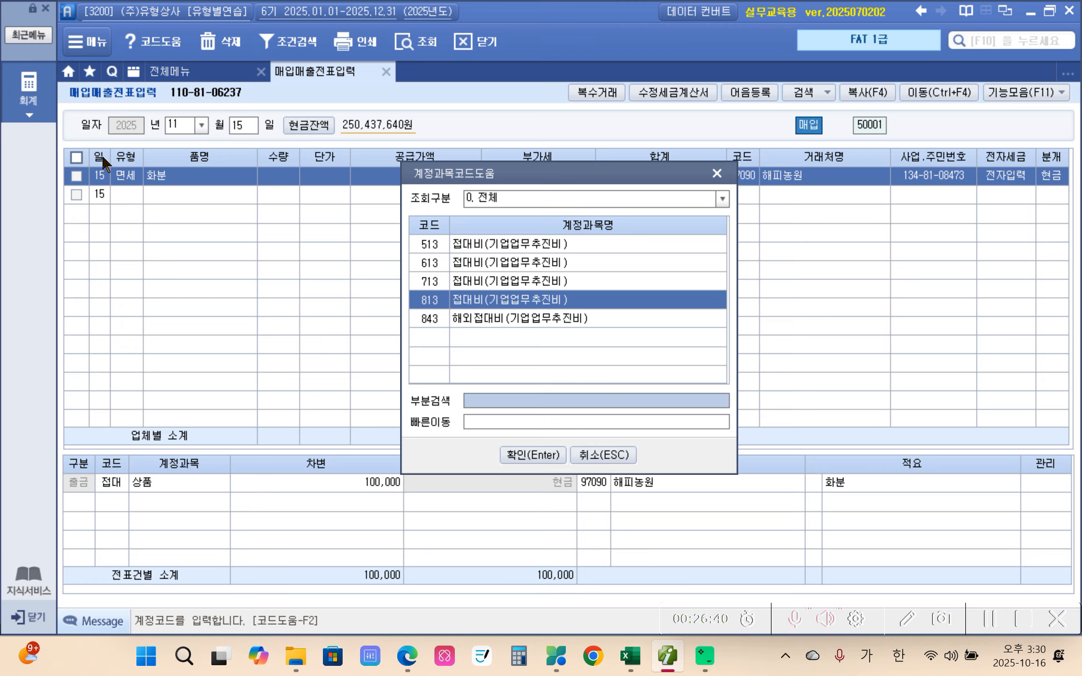
pyautogui.press('Return')
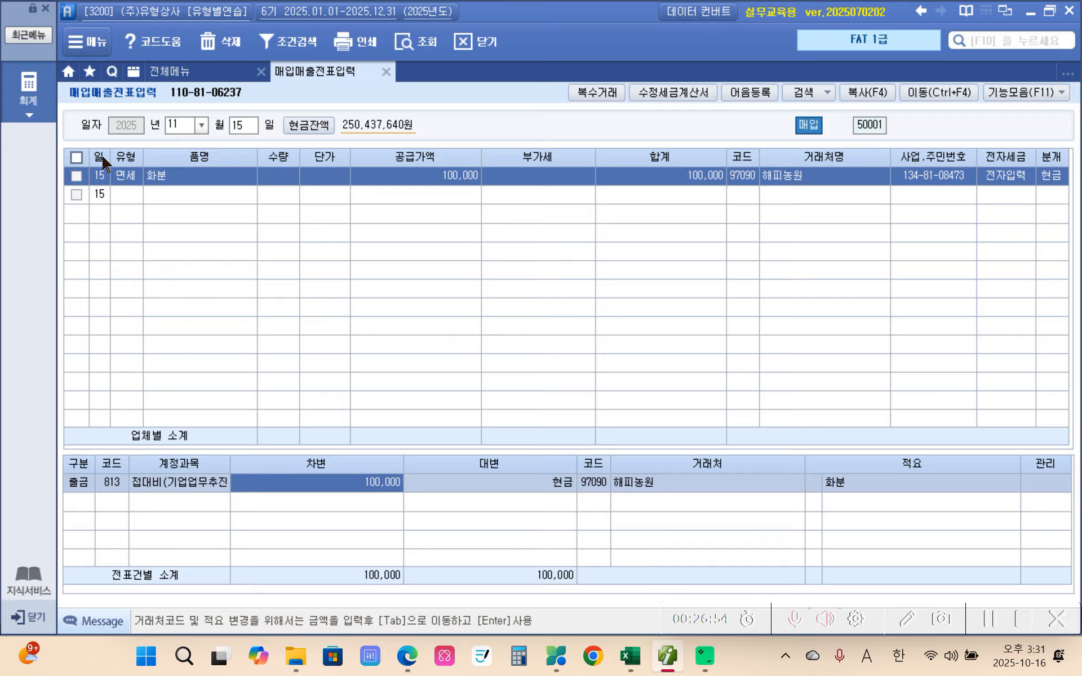
# Switch to the textbook PDF and highlight 이계산서 in yellow in the November 16 painting purchase transaction.
pyautogui.click(407, 656)
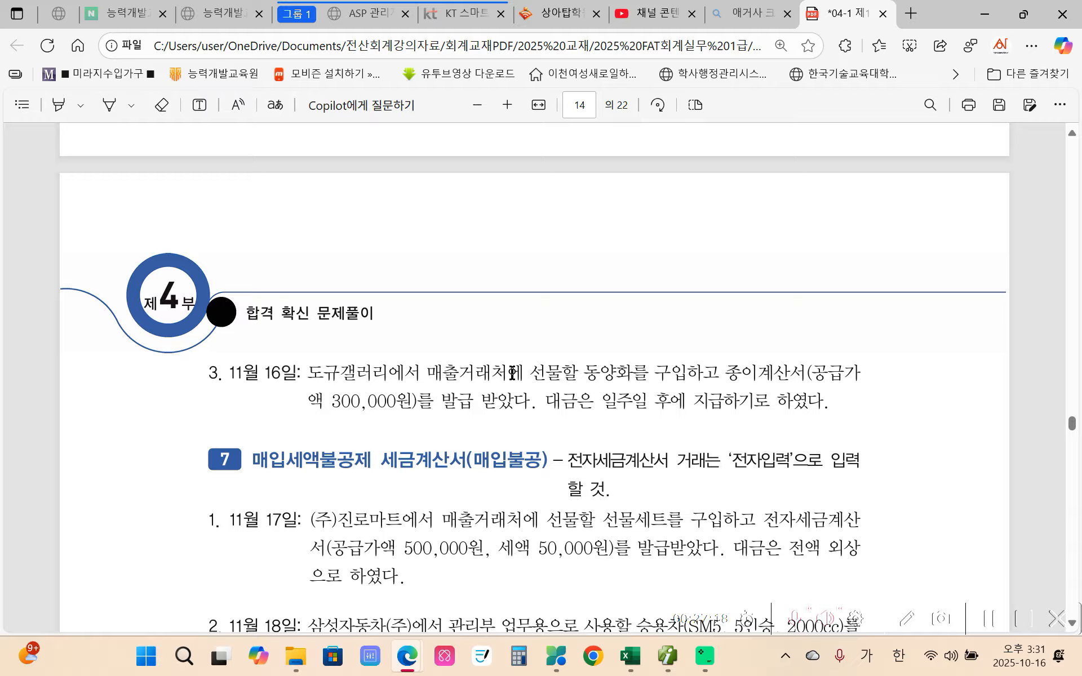
pyautogui.moveTo(511, 372); pyautogui.dragTo(631, 375)
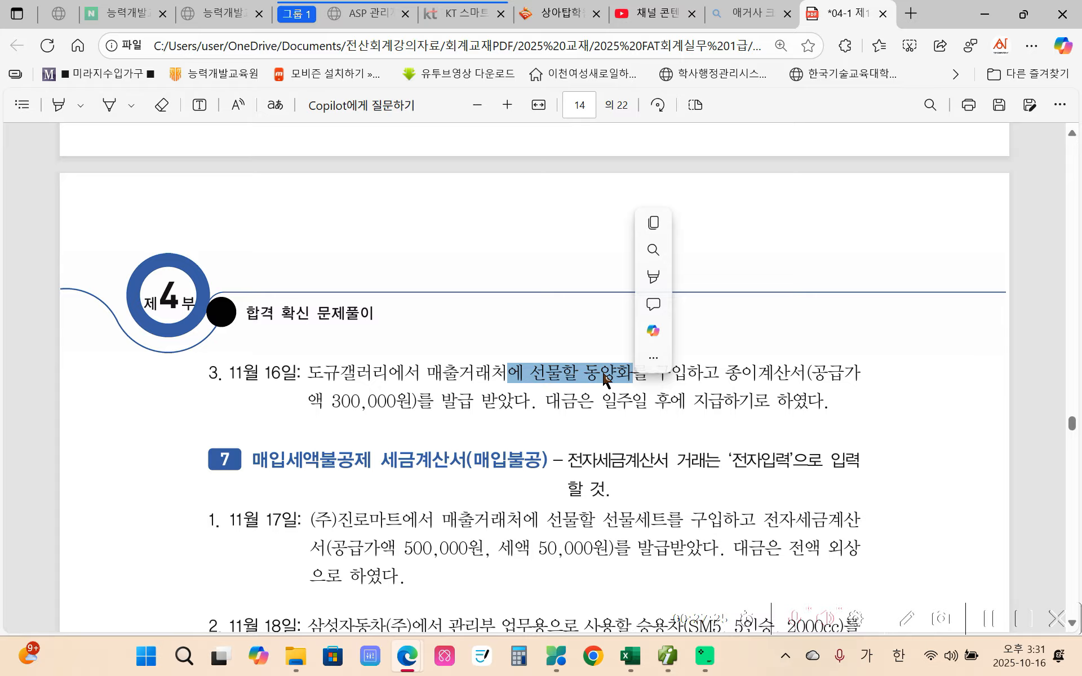
pyautogui.click(594, 377)
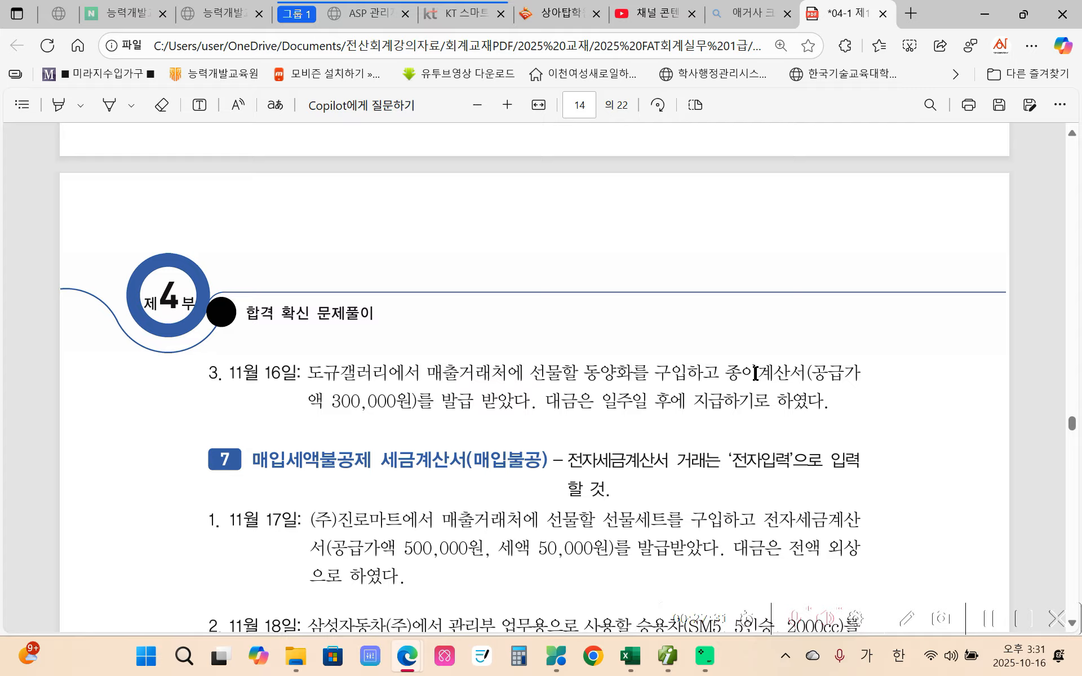
pyautogui.moveTo(750, 374); pyautogui.dragTo(802, 374)
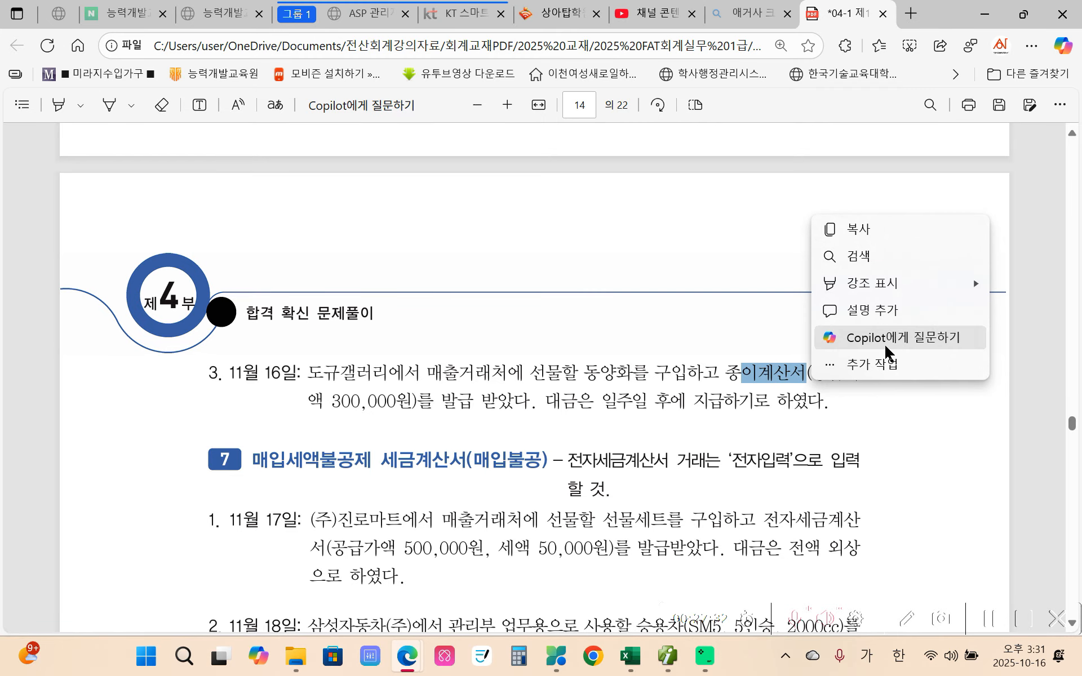
pyautogui.moveTo(864, 283)
pyautogui.click(806, 285)
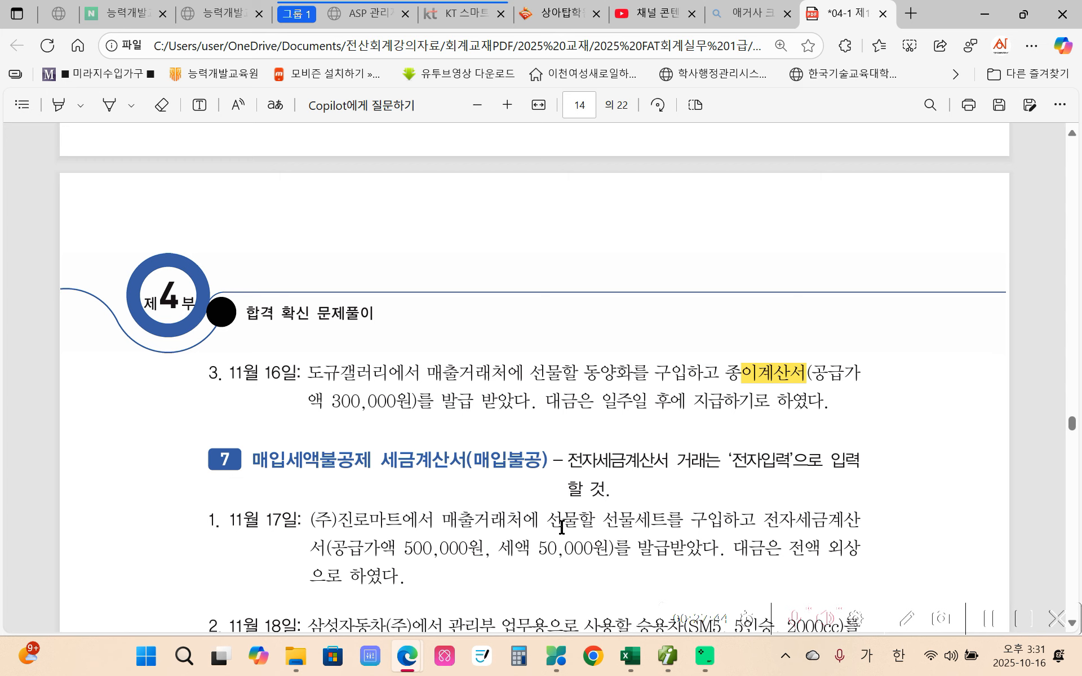
# Switch back to the accounting program and start a November 16 slip line with purchase type 53 면세.
pyautogui.click(666, 656)
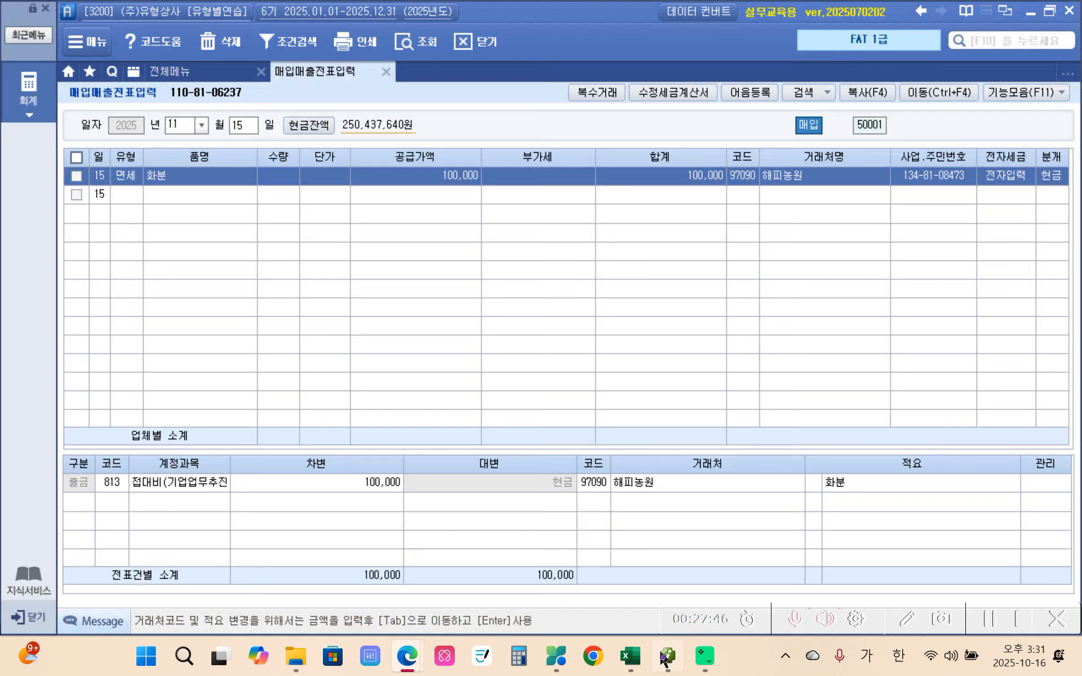
pyautogui.click(246, 118)
pyautogui.write('1')
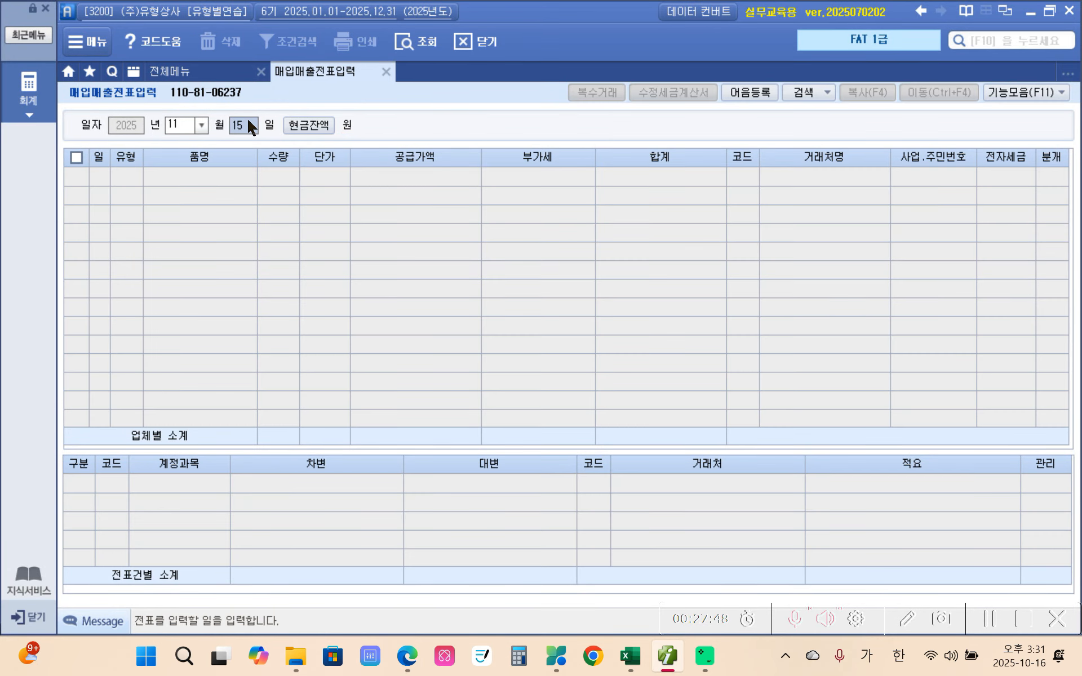
pyautogui.write('6')
pyautogui.press('Return')
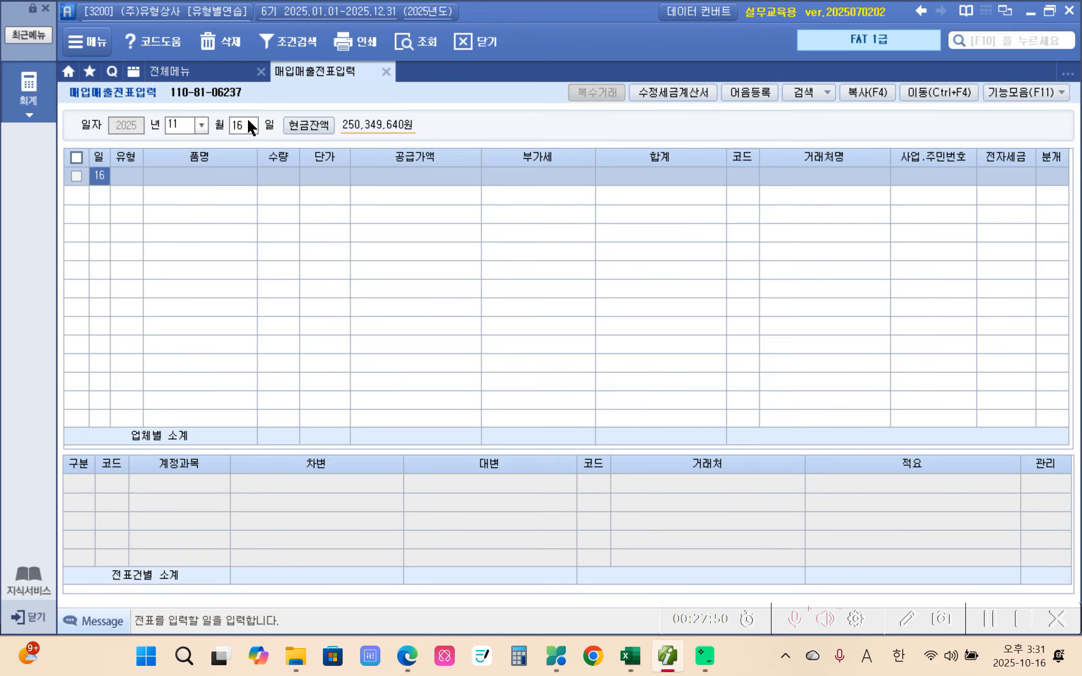
pyautogui.press('Return')
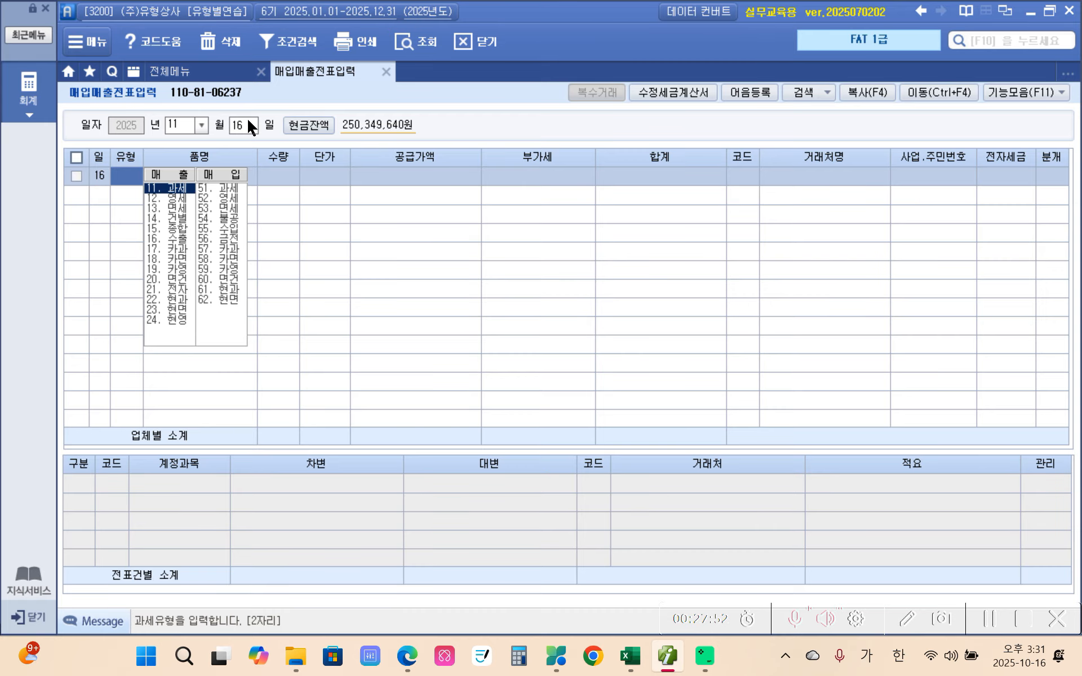
pyautogui.write('53')
pyautogui.press('Return')
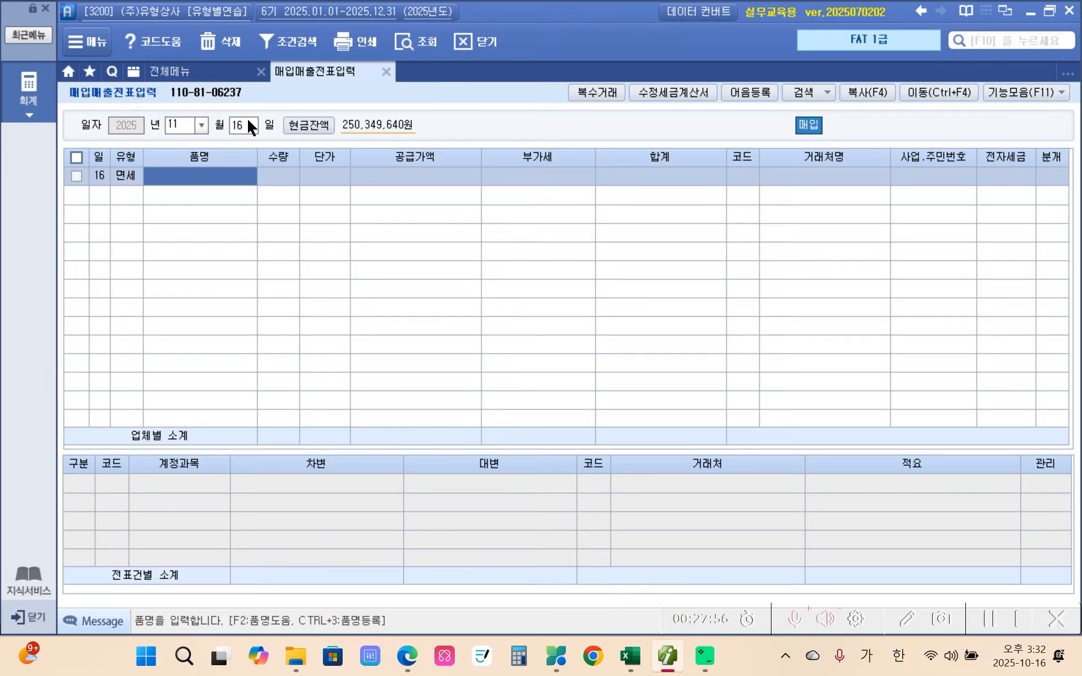
# Enter 동양화 as the item on the November 16 slip line with a supply amount of 300,000.
pyautogui.write('동명')
pyautogui.write('화')
pyautogui.press('Return')
pyautogui.press('Return')
pyautogui.press('Return')
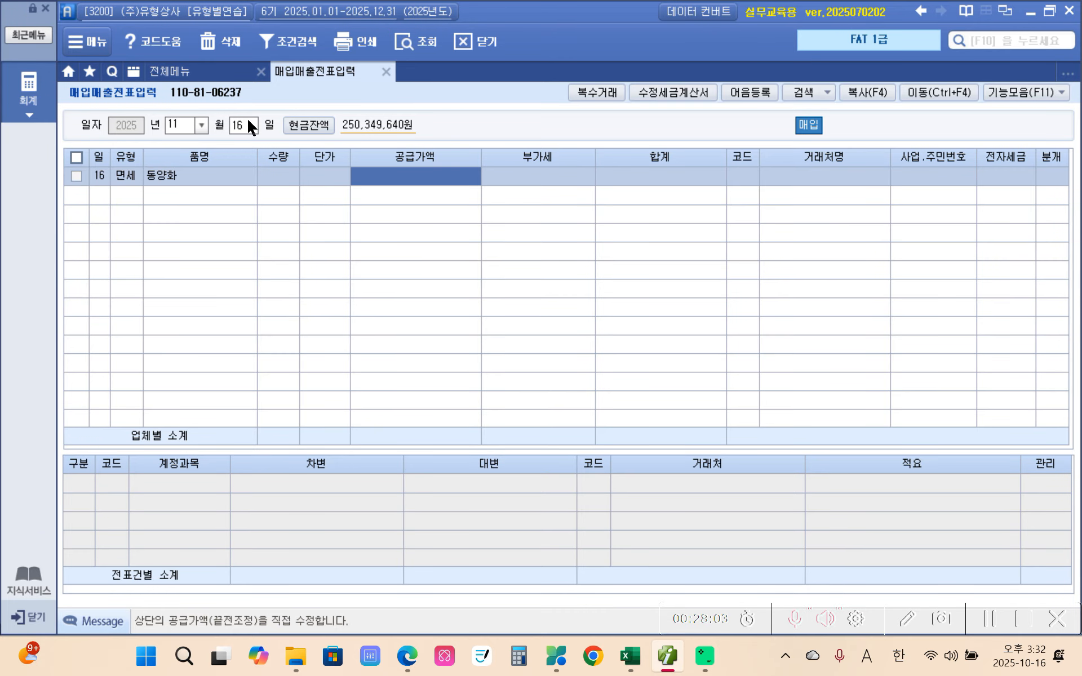
pyautogui.write('3000000')
pyautogui.press('Return')
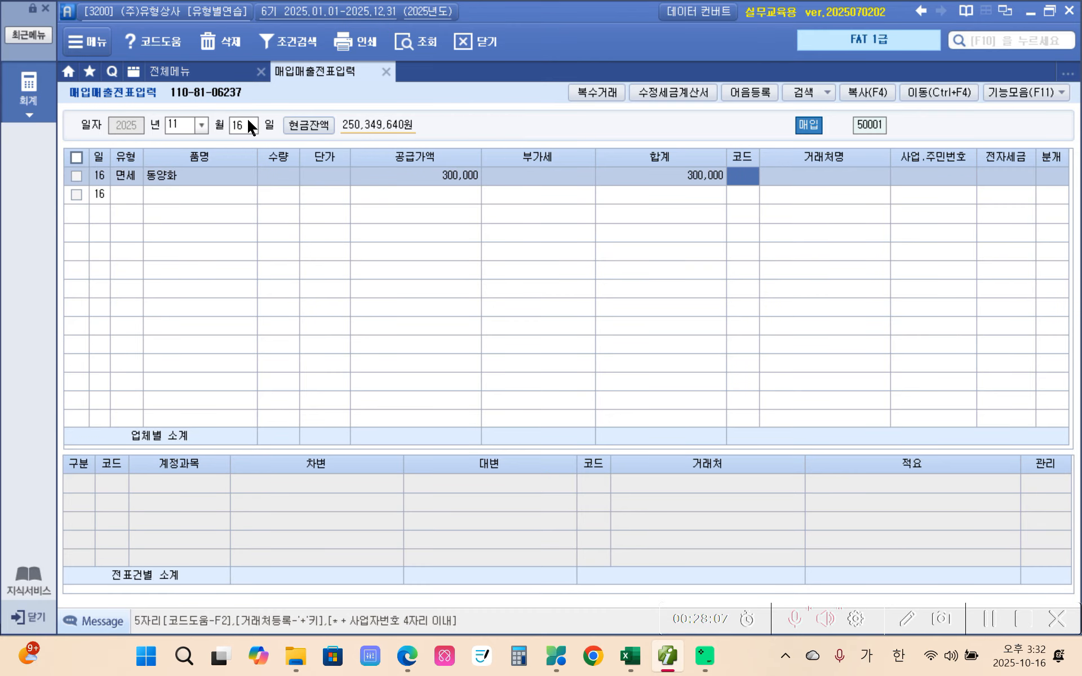
# Complete the 동양화 slip line with supplier 도규갤러리, a blank tax invoice status and journal type 혼합.
pyautogui.write('도규')
pyautogui.press('Return')
pyautogui.press('Return')
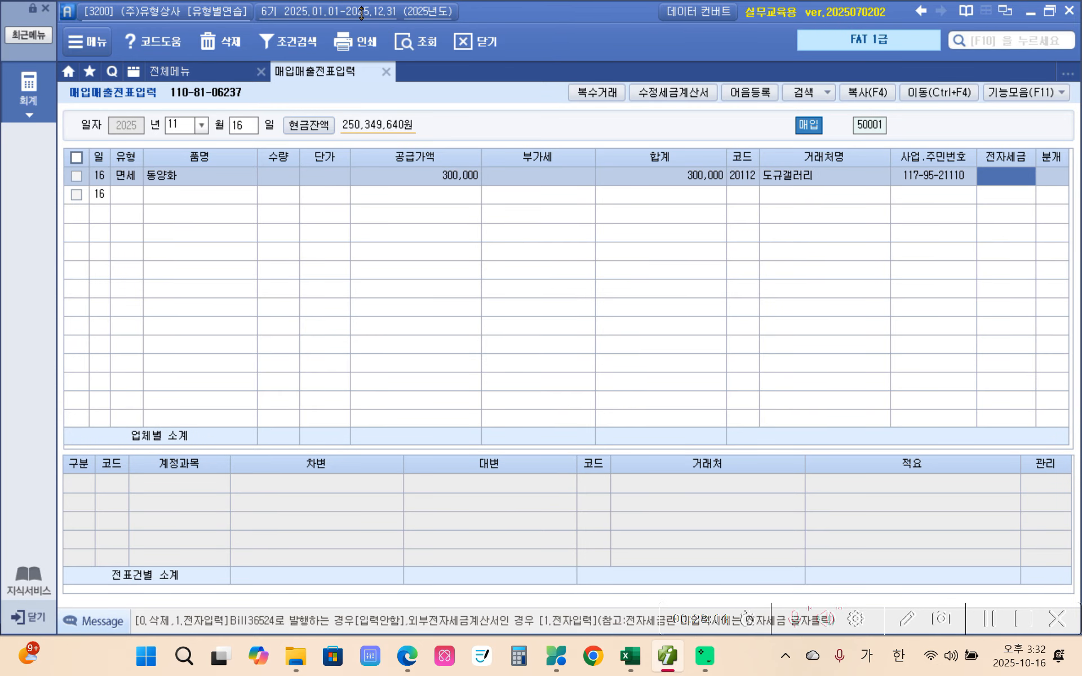
pyautogui.press('Return')
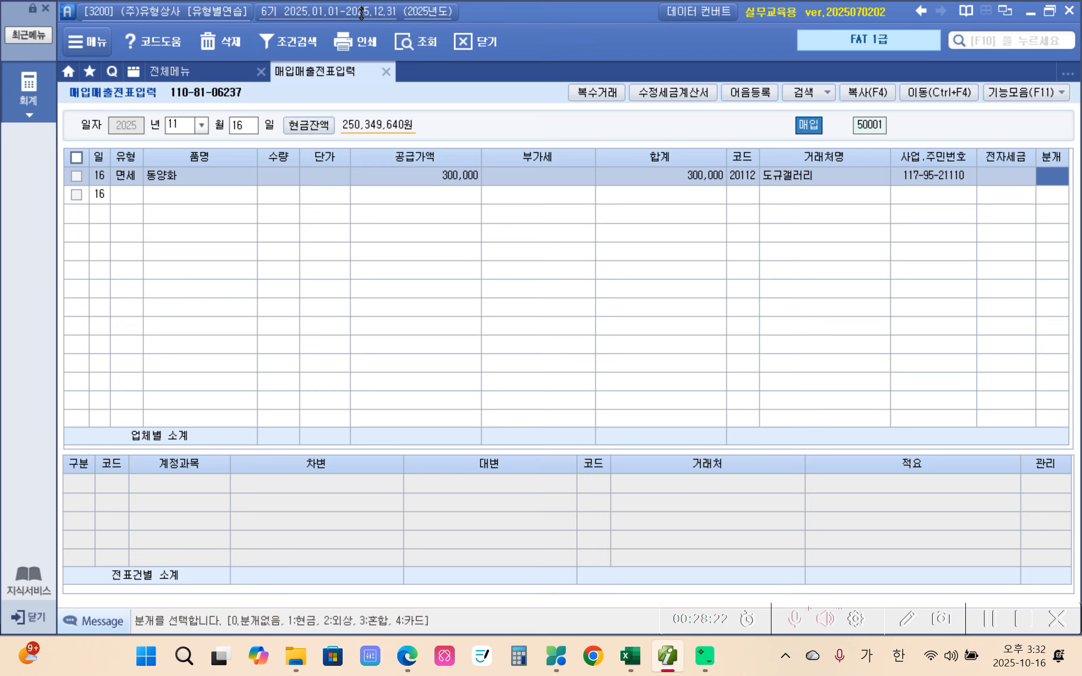
pyautogui.write('3')
pyautogui.press('Return')
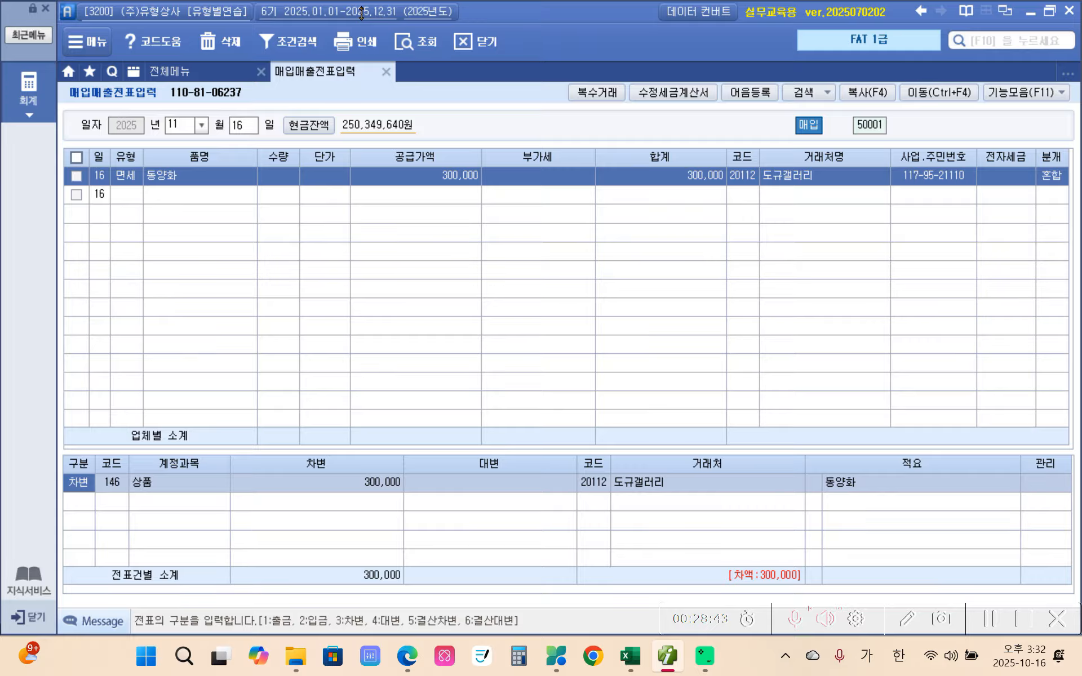
# Change the account of the 동양화 slip's debit journal line to 813 접대비(기업업무추진비).
pyautogui.press('Return')
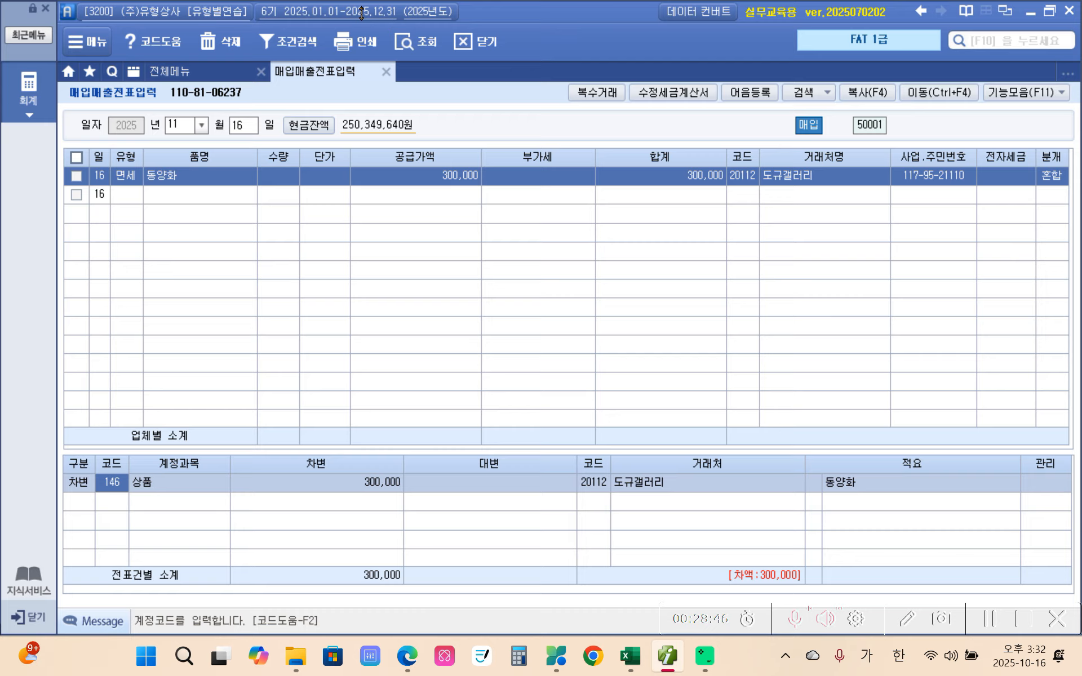
pyautogui.write('813')
pyautogui.press('Return')
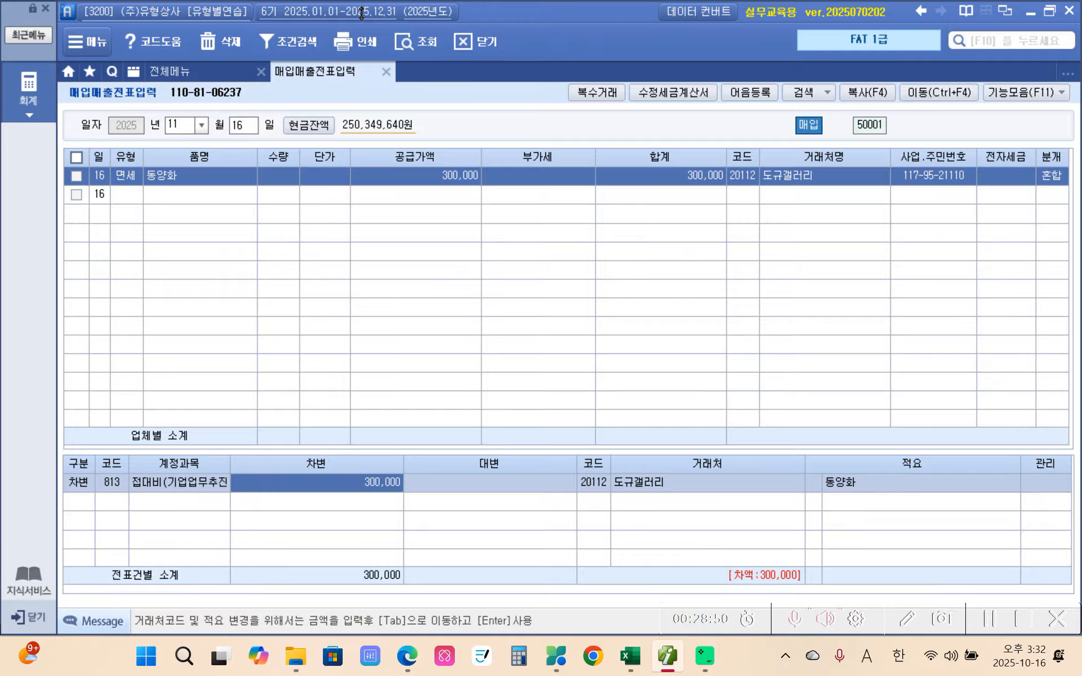
pyautogui.press('Return')
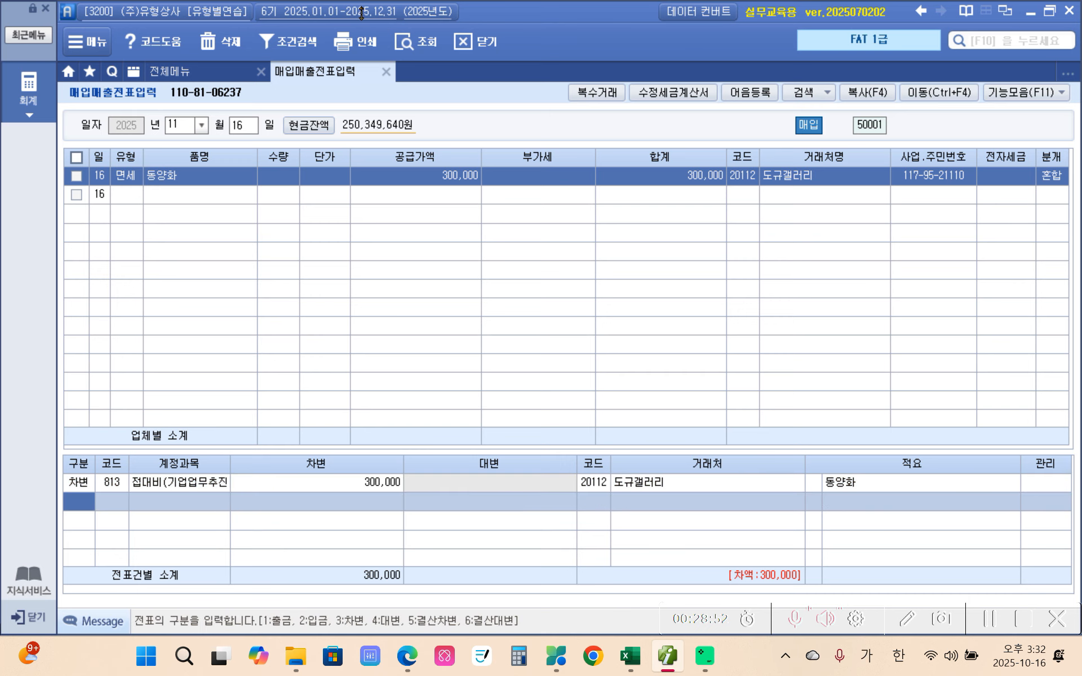
# Add a credit journal line to the 동양화 slip with account 253 미지급금 and an amount of 300,000.
pyautogui.write('4')
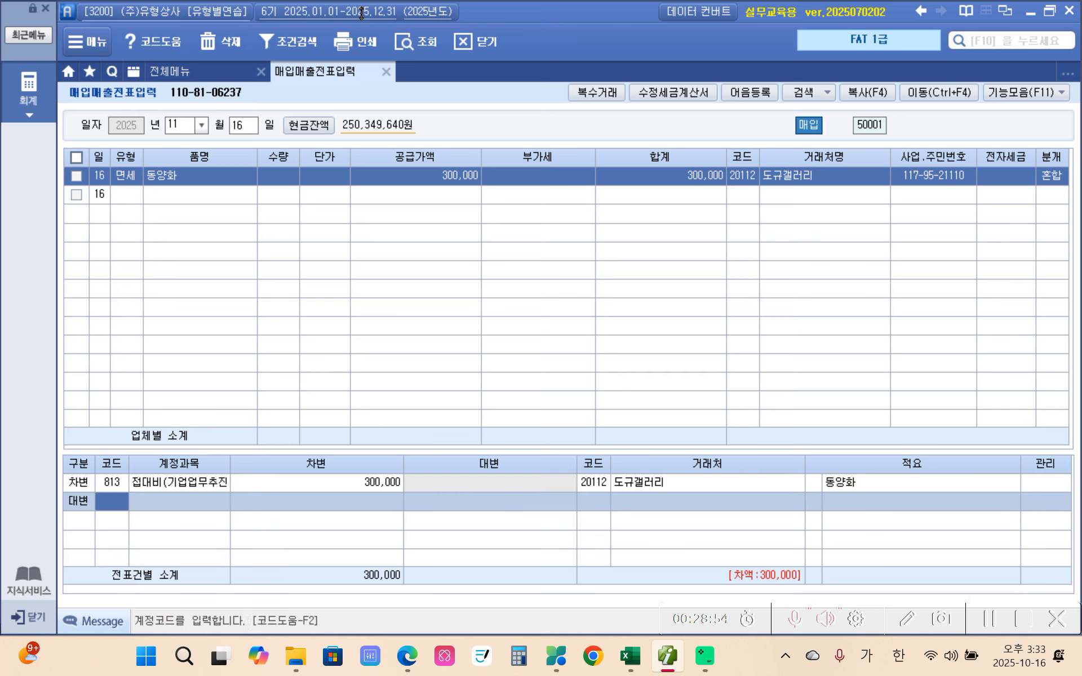
pyautogui.write('253')
pyautogui.press('Return')
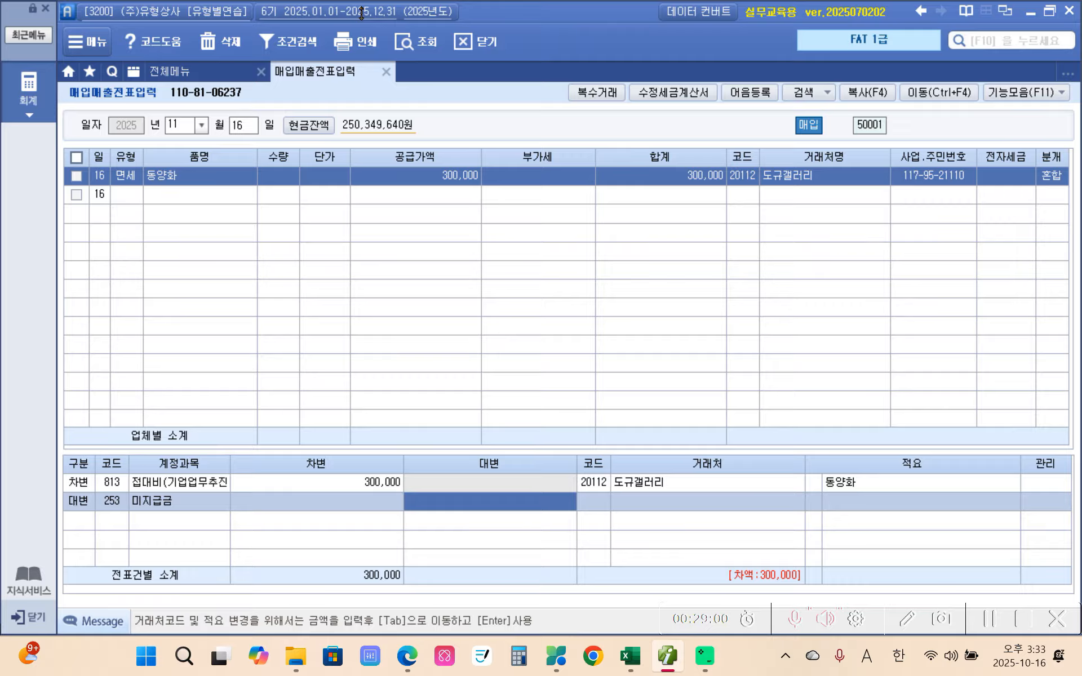
pyautogui.write('3000000')
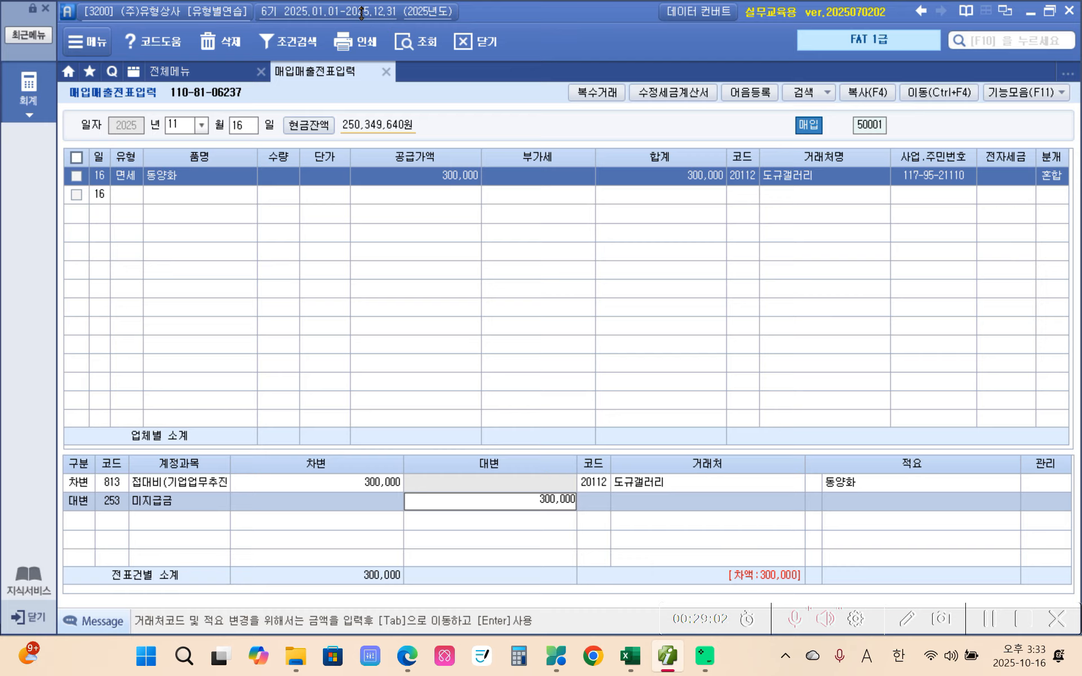
pyautogui.press('Return')
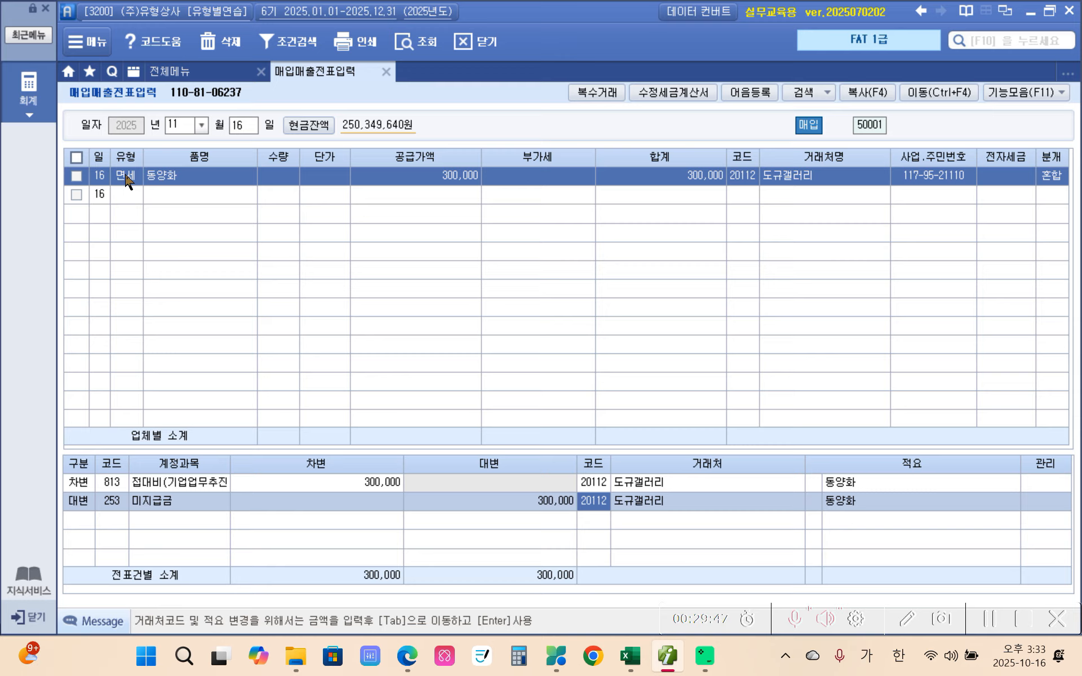
# Switch to the textbook PDF and highlight 매입세액불공제 세금계산서 in heading 7 and 세금계산서 in the November 17 problem.
pyautogui.moveTo(625, 666)
pyautogui.moveTo(408, 658)
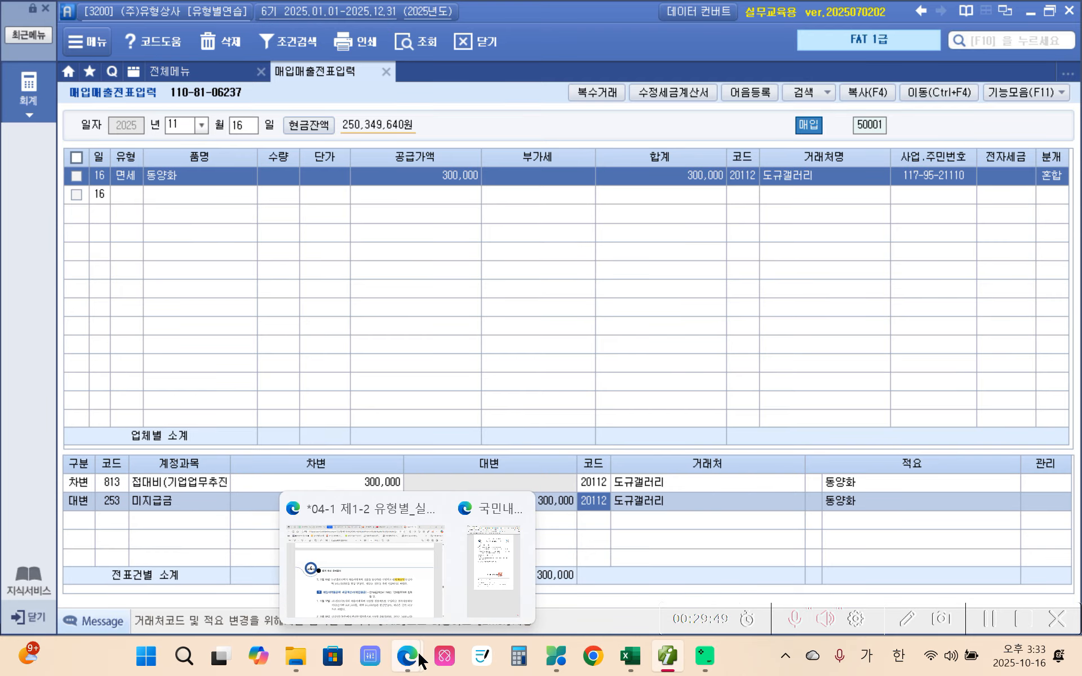
pyautogui.click(424, 609)
pyautogui.scroll(-3, 382, 531)
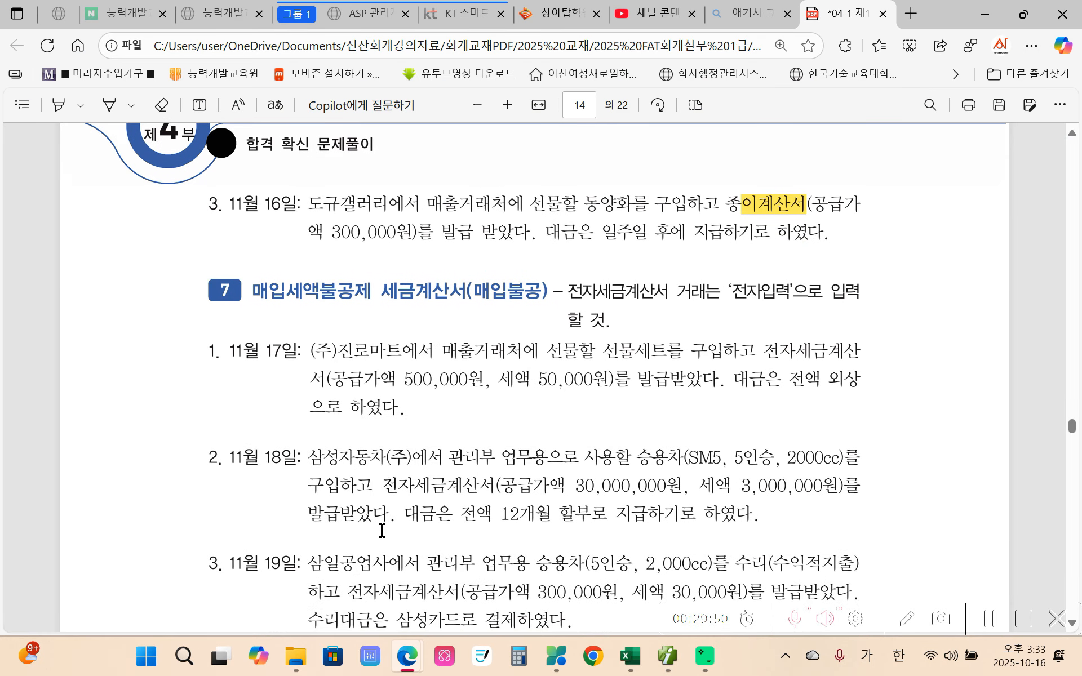
pyautogui.scroll(-1, 382, 531)
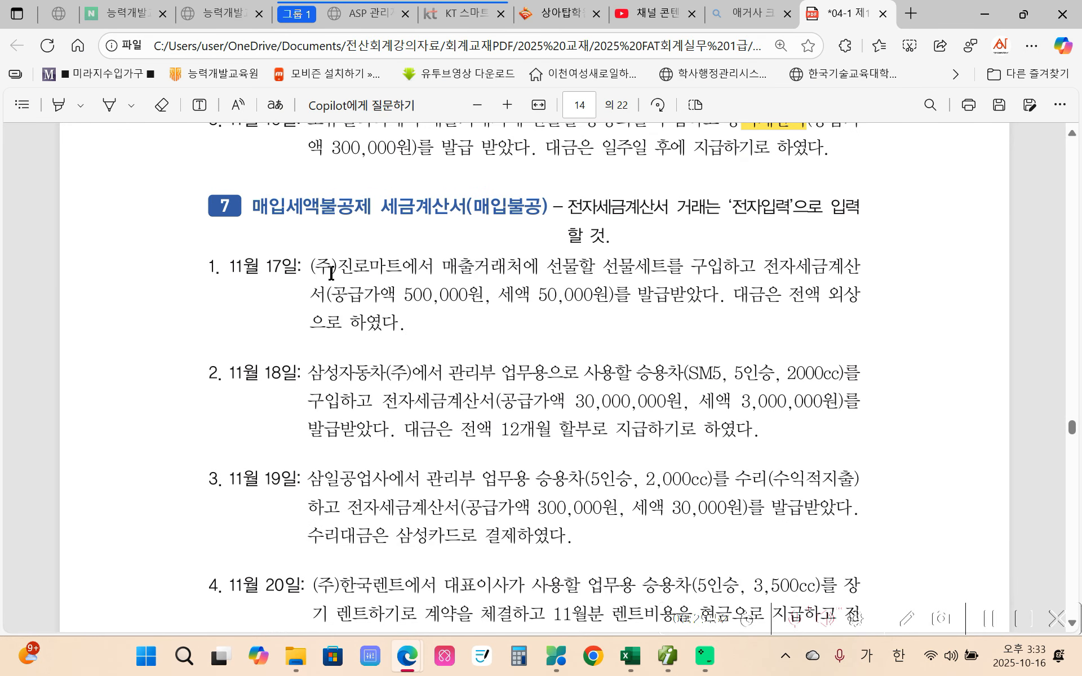
pyautogui.moveTo(252, 206); pyautogui.dragTo(466, 207)
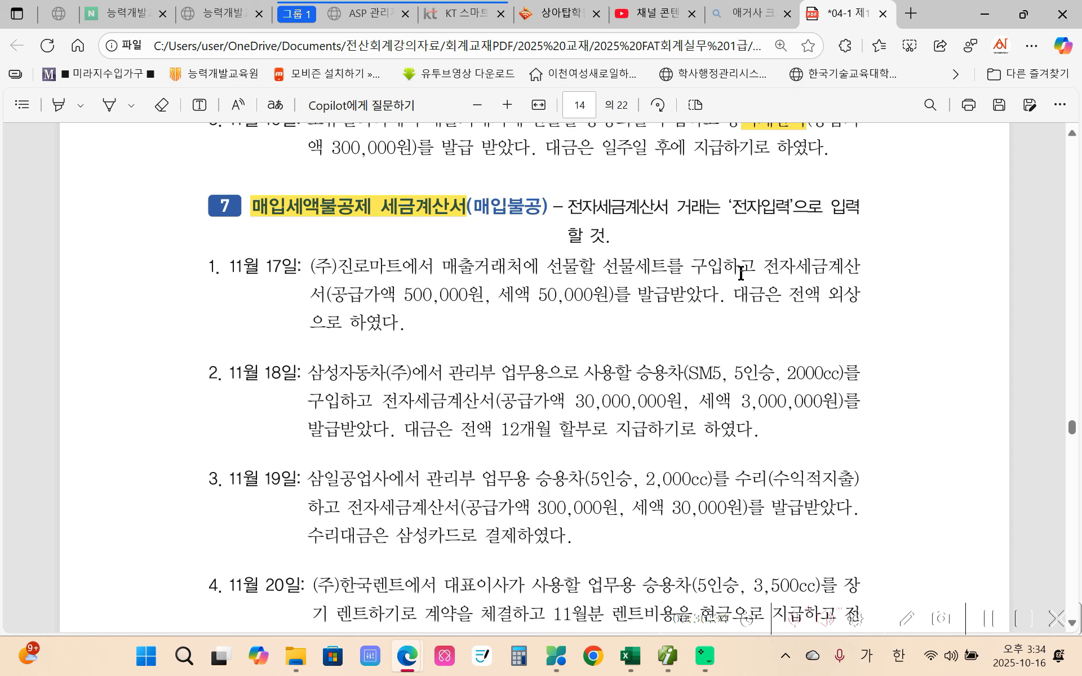
pyautogui.moveTo(801, 263); pyautogui.dragTo(318, 307)
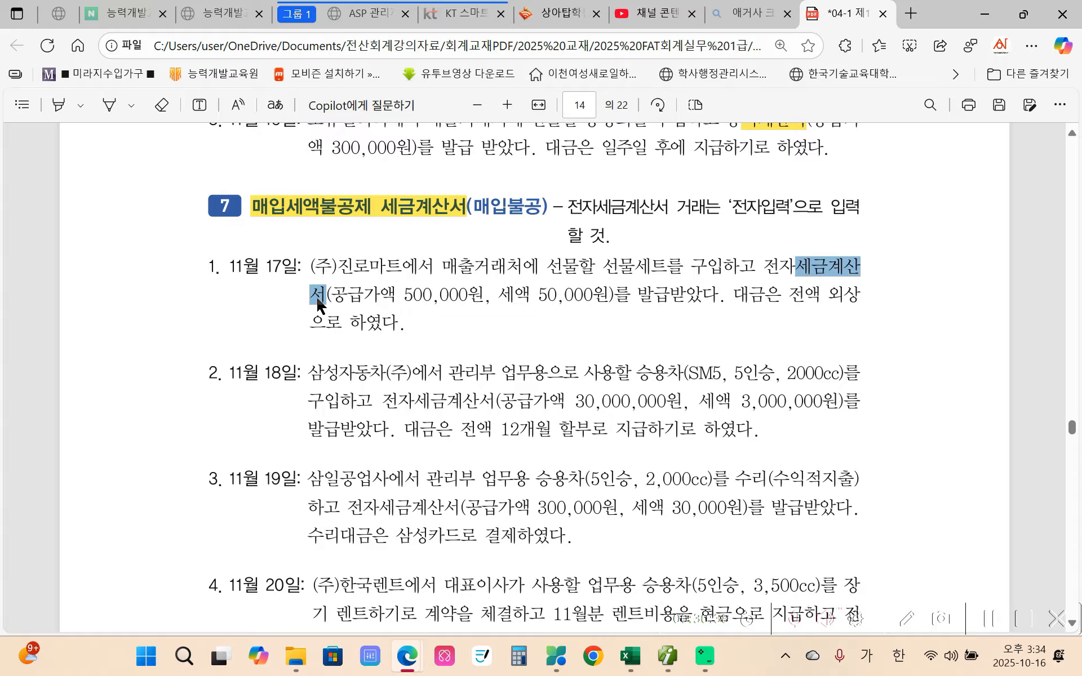
pyautogui.rightClick(318, 307)
pyautogui.moveTo(435, 208)
pyautogui.click(543, 208)
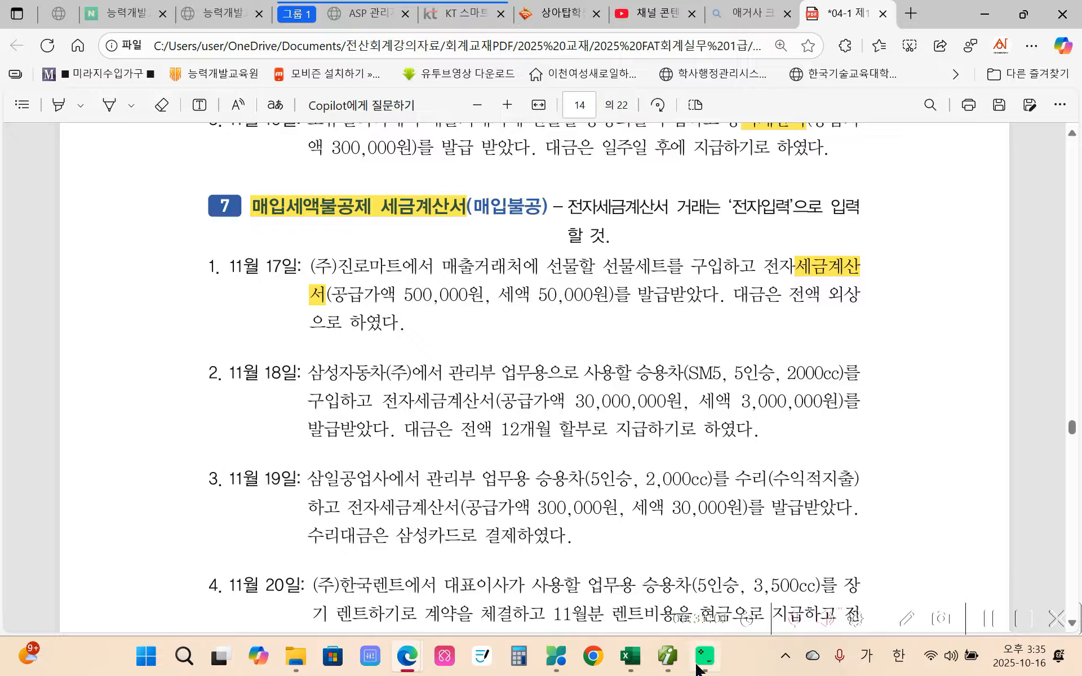
# Switch back to the accounting program and start a slip line for November 17.
pyautogui.click(676, 665)
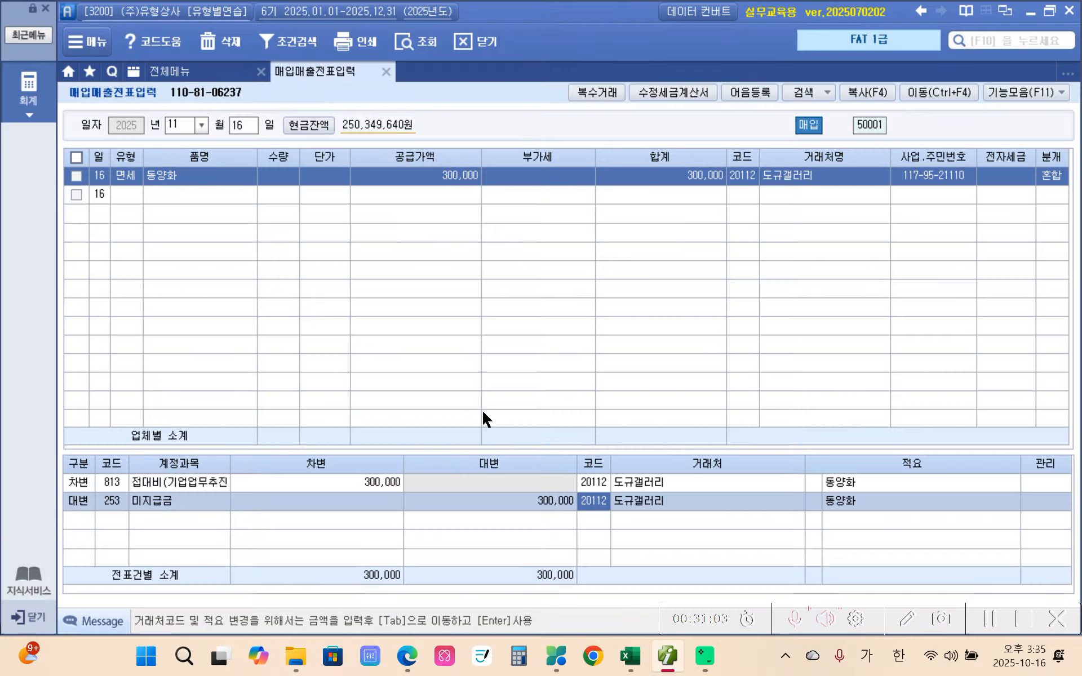
pyautogui.click(247, 126)
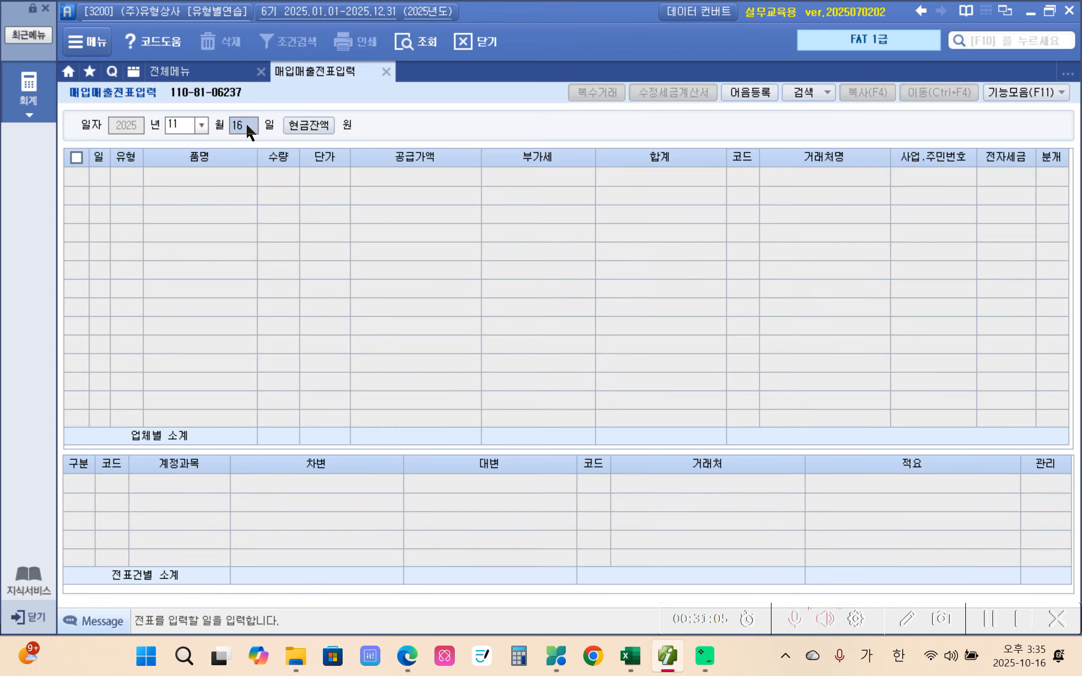
pyautogui.write('17')
pyautogui.press('Return')
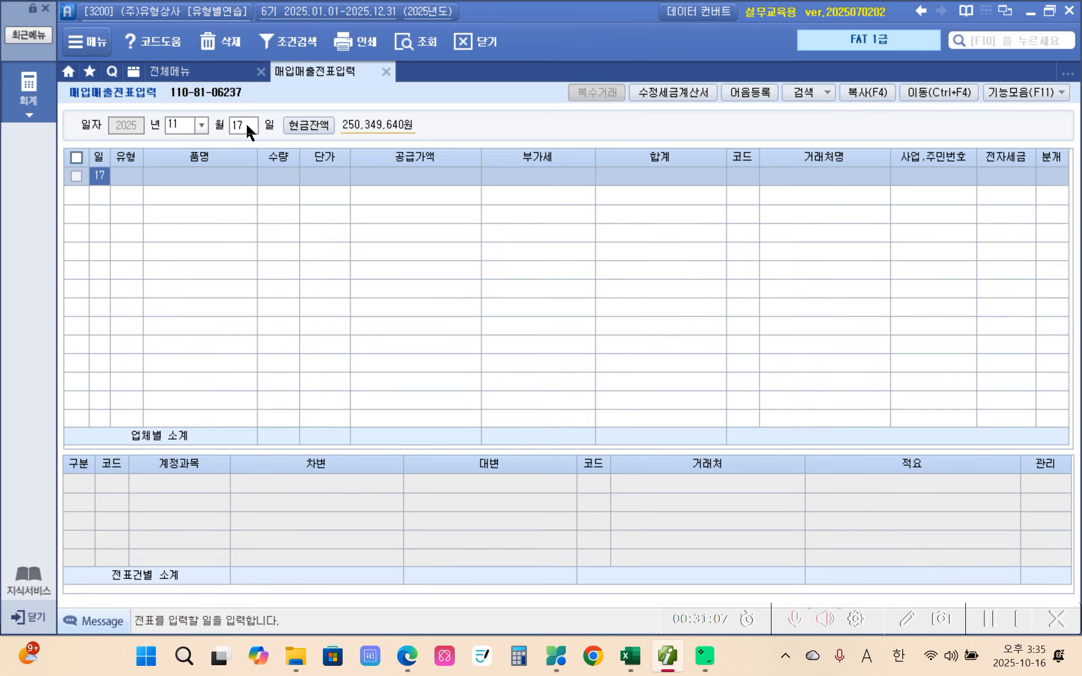
pyautogui.press('Return')
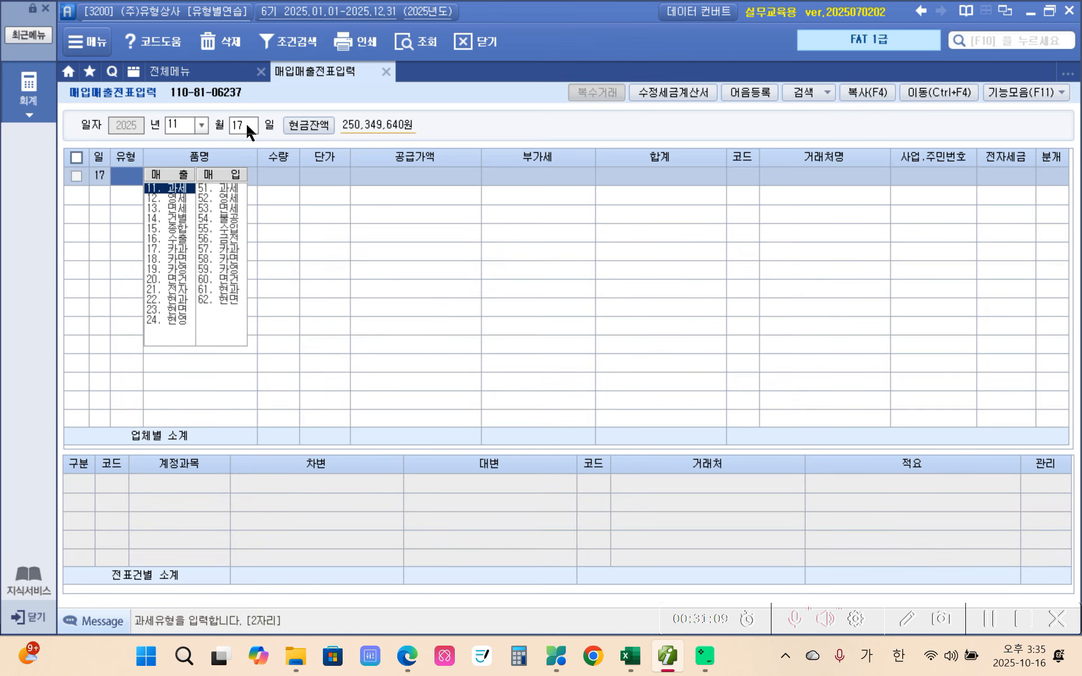
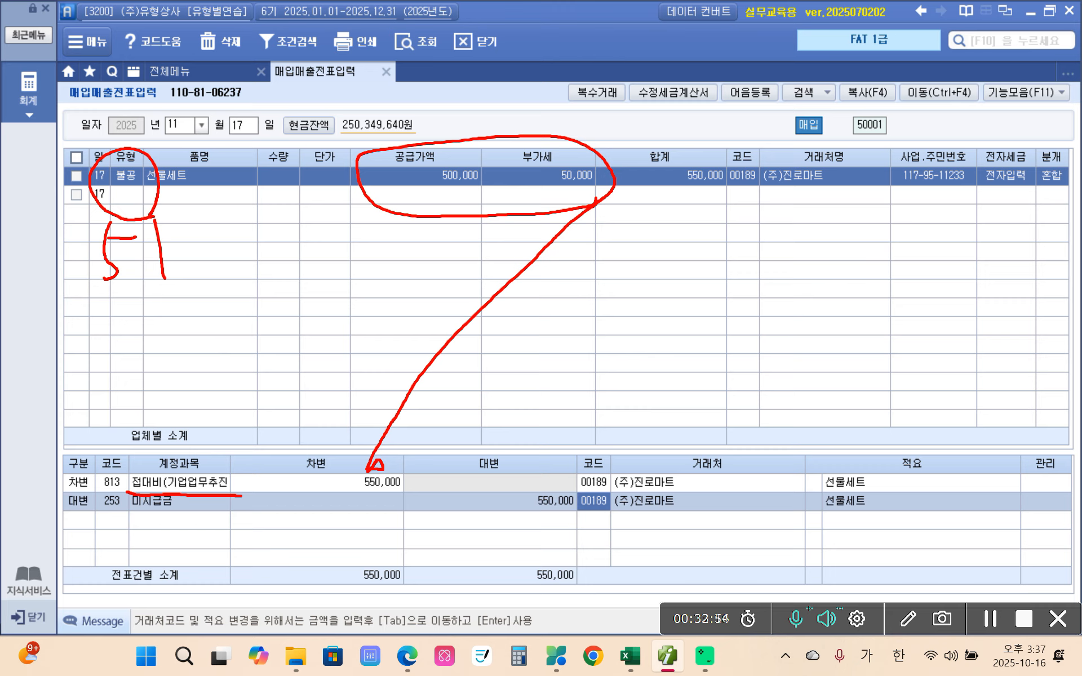
pyautogui.moveTo(568, 215)
pyautogui.mouseDown()
pyautogui.moveTo(518, 194)
pyautogui.moveTo(608, 204)
pyautogui.moveTo(460, 492)
pyautogui.mouseUp()
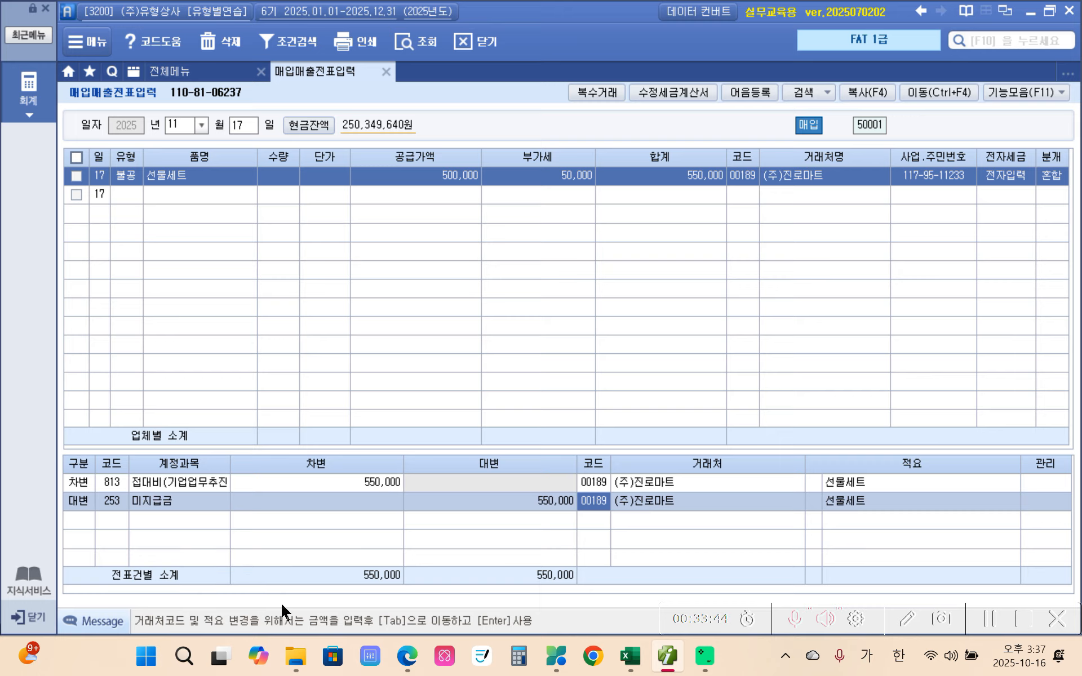
# Switch to the textbook PDF and read the November 18 passenger car purchase problem, including its supplier and payment terms.
pyautogui.click(406, 656)
pyautogui.scroll(-1, 415, 458)
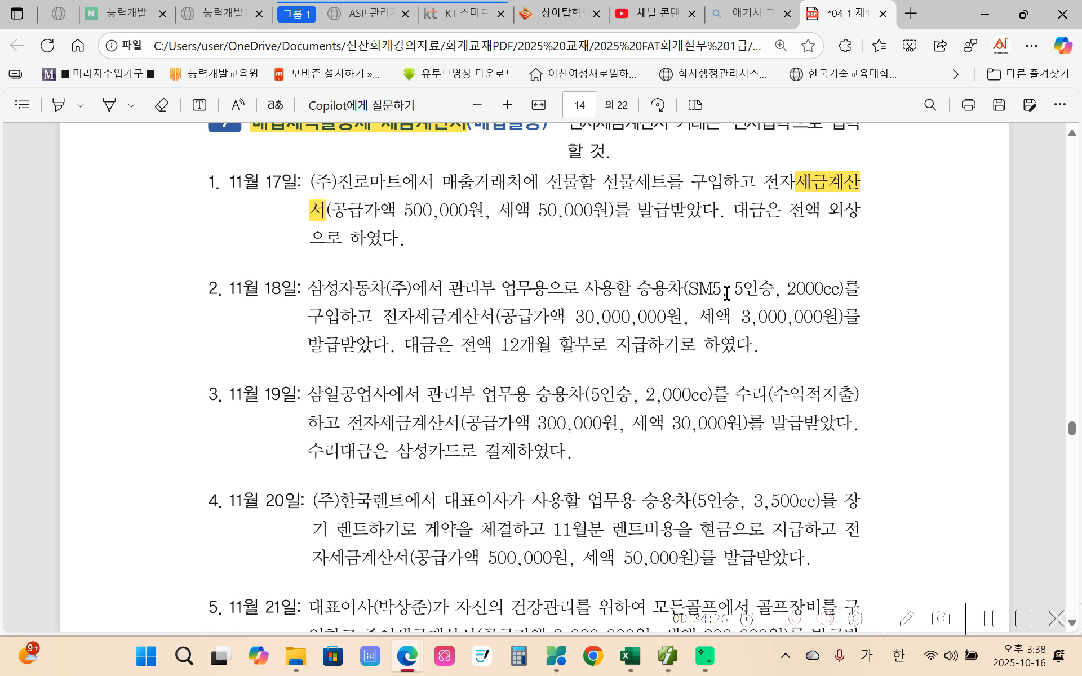
pyautogui.hotkey('ctrl', '2')
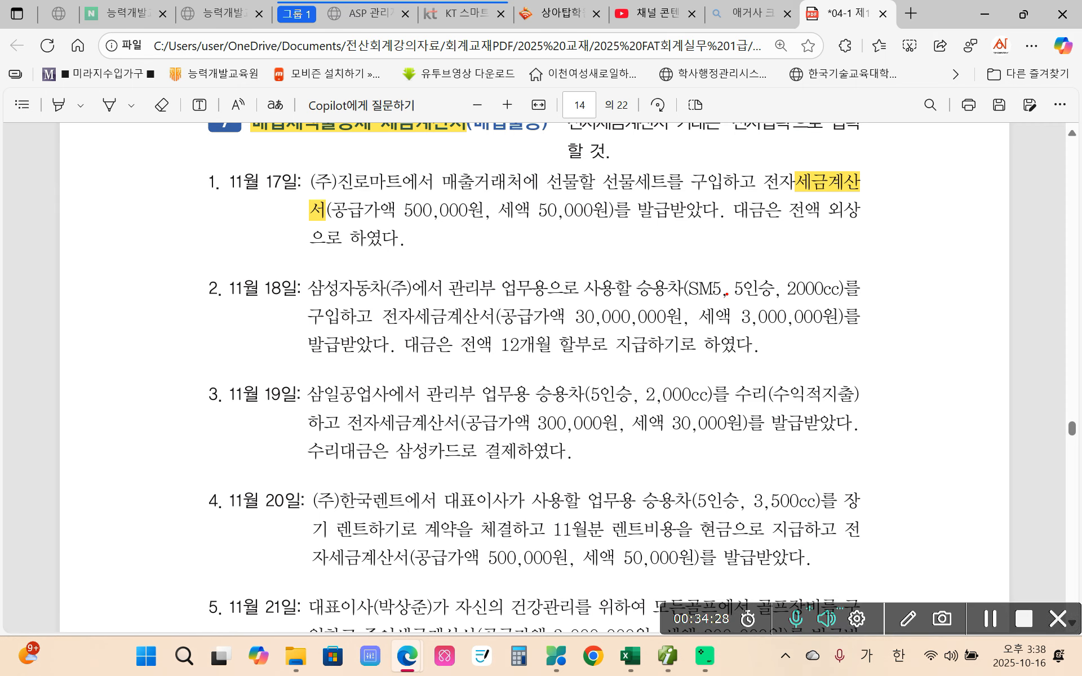
pyautogui.moveTo(343, 309); pyautogui.dragTo(363, 329)
pyautogui.moveTo(606, 367); pyautogui.dragTo(595, 363)
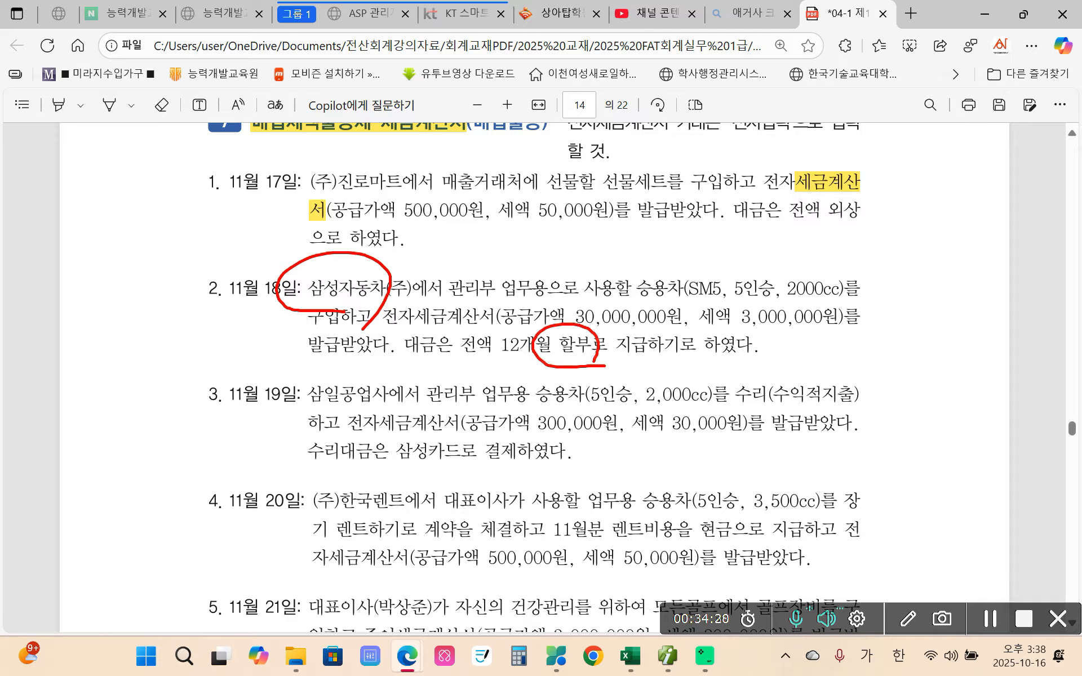
pyautogui.moveTo(778, 339)
pyautogui.mouseDown()
pyautogui.moveTo(777, 371)
pyautogui.moveTo(811, 369)
pyautogui.mouseUp()
pyautogui.moveTo(829, 338)
pyautogui.mouseDown()
pyautogui.moveTo(824, 379)
pyautogui.moveTo(857, 363)
pyautogui.moveTo(846, 377)
pyautogui.mouseUp()
pyautogui.moveTo(857, 355); pyautogui.dragTo(871, 381)
pyautogui.moveTo(894, 329)
pyautogui.mouseDown()
pyautogui.moveTo(889, 405)
pyautogui.moveTo(956, 359)
pyautogui.mouseUp()
pyautogui.moveTo(907, 394)
pyautogui.mouseDown()
pyautogui.moveTo(917, 409)
pyautogui.moveTo(942, 398)
pyautogui.mouseUp()
pyautogui.moveTo(969, 340); pyautogui.dragTo(1021, 367)
pyautogui.moveTo(974, 397); pyautogui.dragTo(1010, 419)
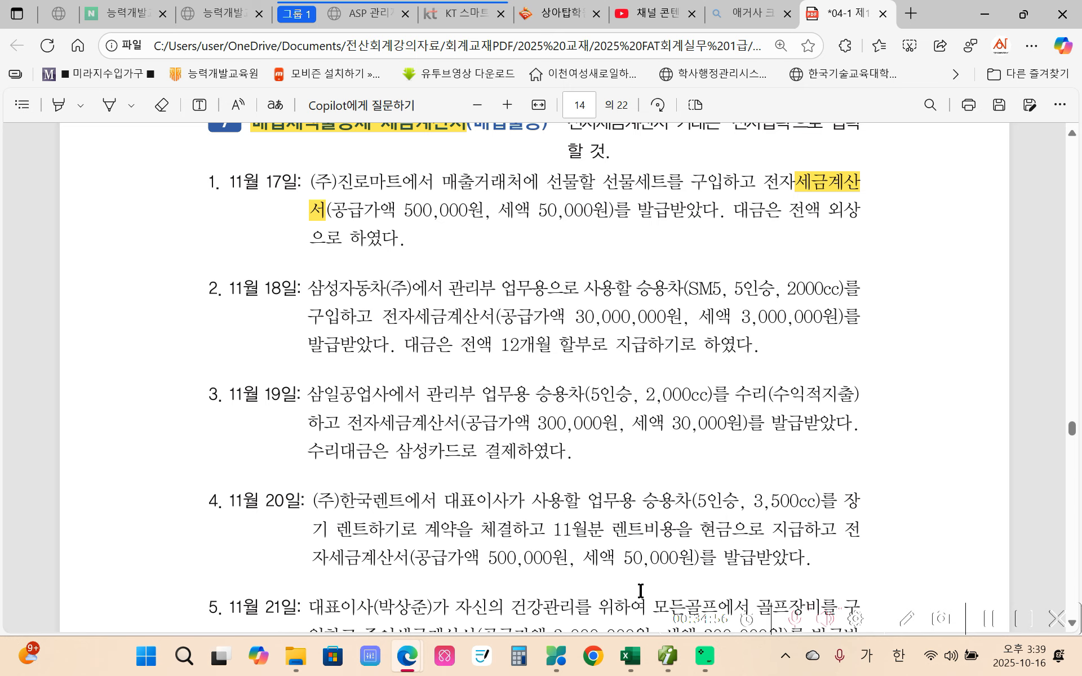
# Switch back to the accounting program and start a November 18 slip line of type 54 불공 with non-deduction reason 3, 비영업용 승용차.
pyautogui.click(668, 655)
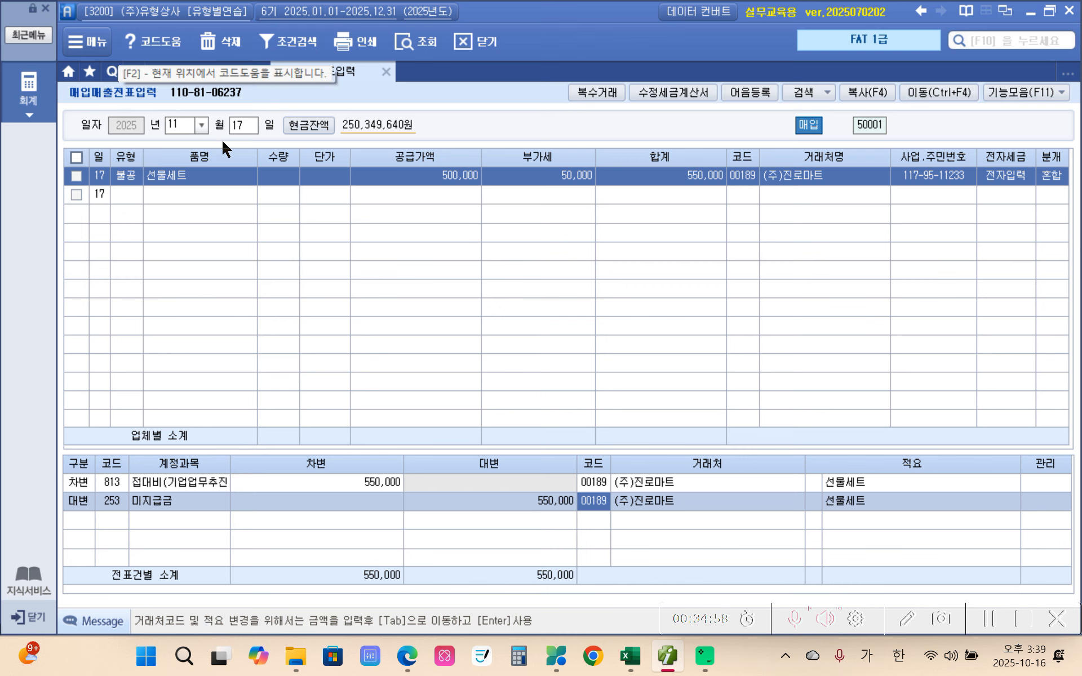
pyautogui.click(233, 129)
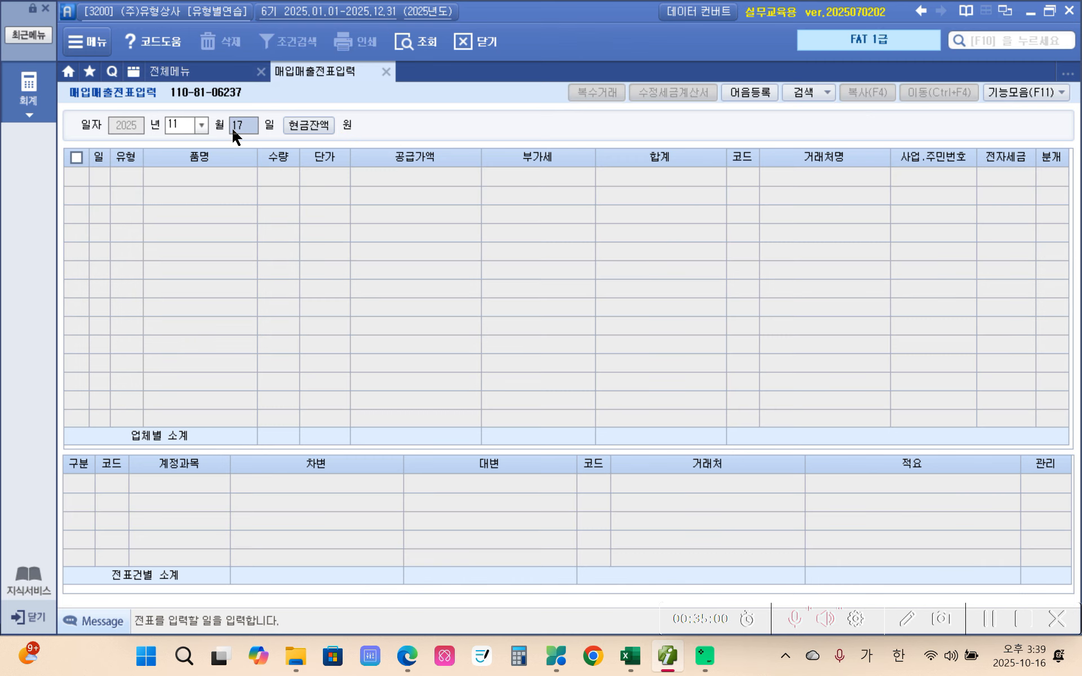
pyautogui.write('18')
pyautogui.press('Return')
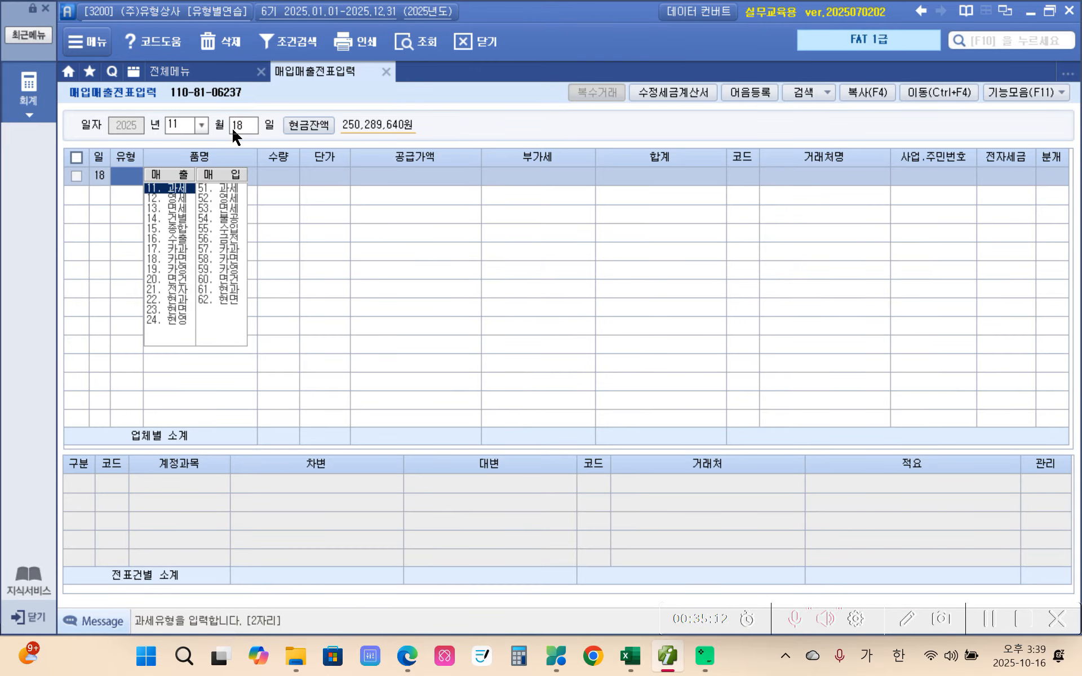
pyautogui.write('54')
pyautogui.press('Return')
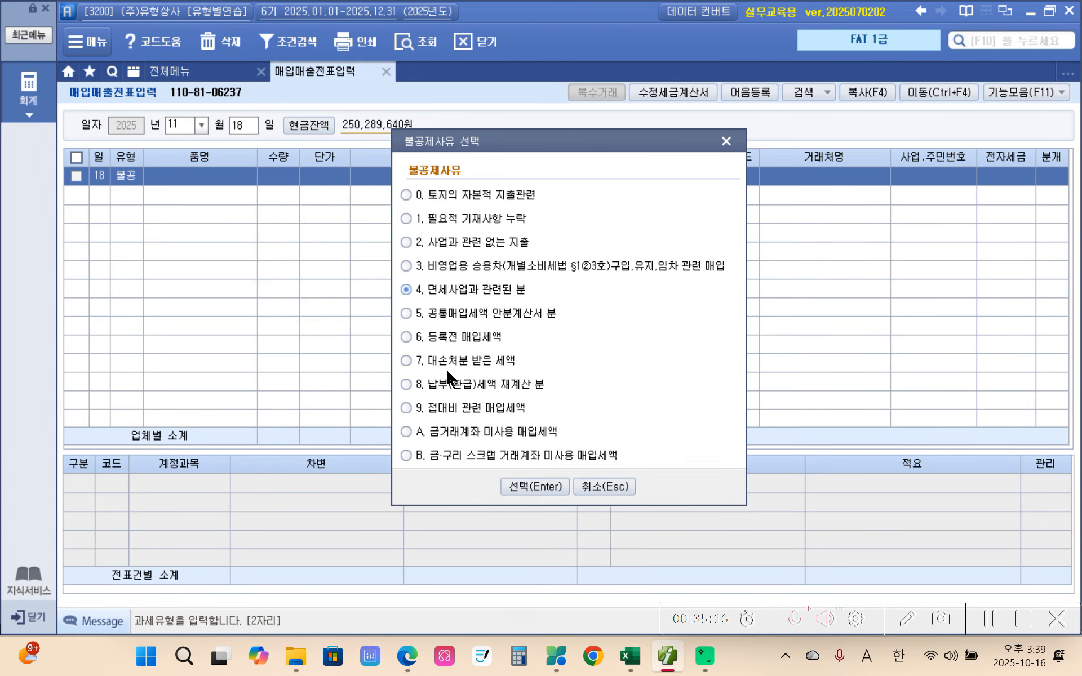
pyautogui.click(463, 263)
pyautogui.click(532, 486)
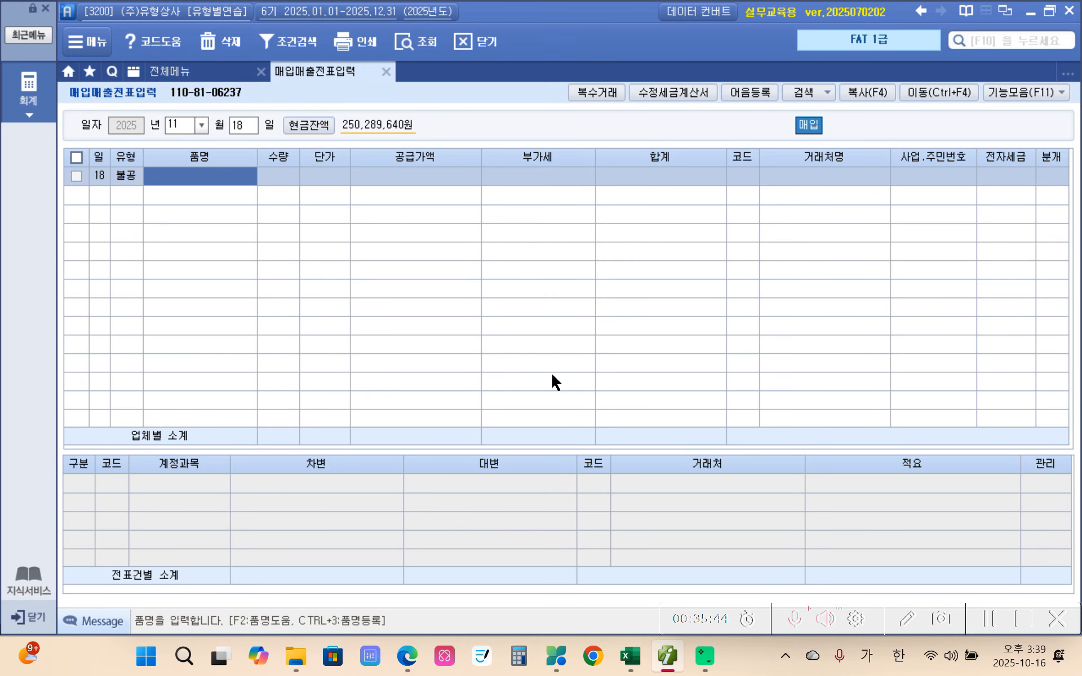
# Enter 승용차 as the item on the November 18 slip line with a supply amount of 30,000,000.
pyautogui.write('승')
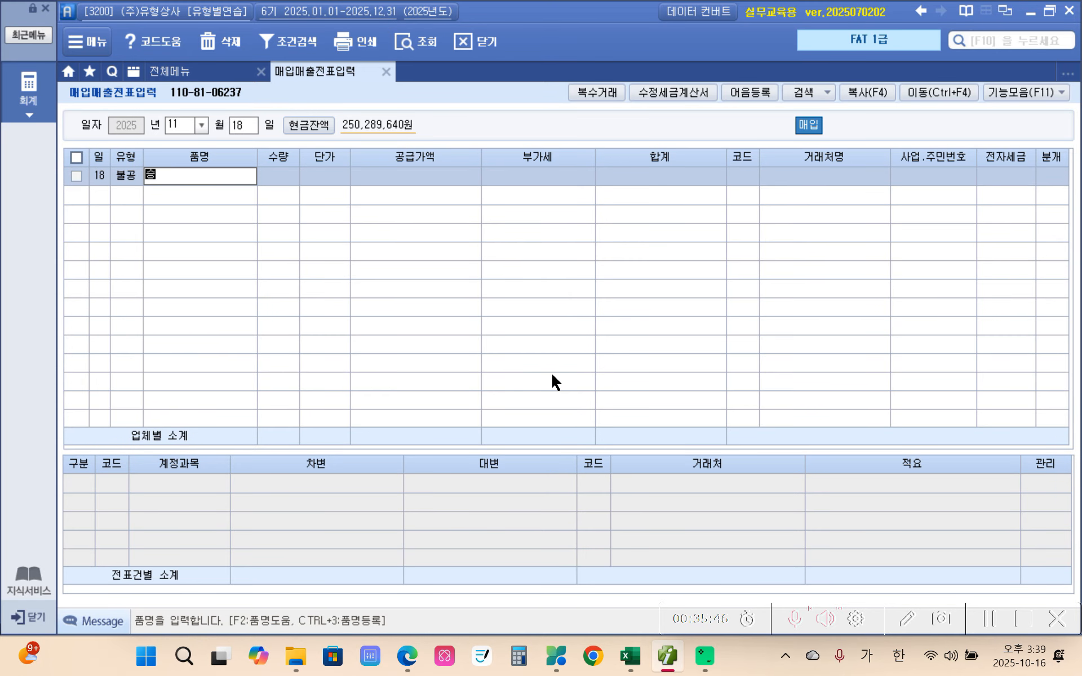
pyautogui.write('용차')
pyautogui.press('Return')
pyautogui.press('Return')
pyautogui.press('Return')
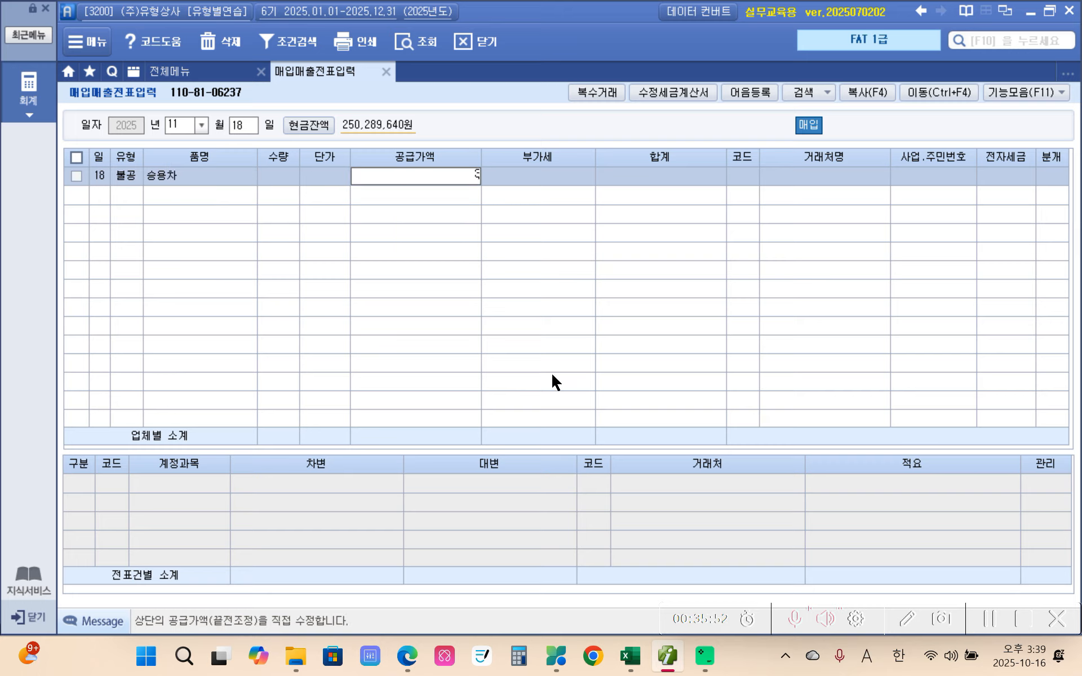
pyautogui.write('30000000')
pyautogui.press('Return')
pyautogui.press('Return')
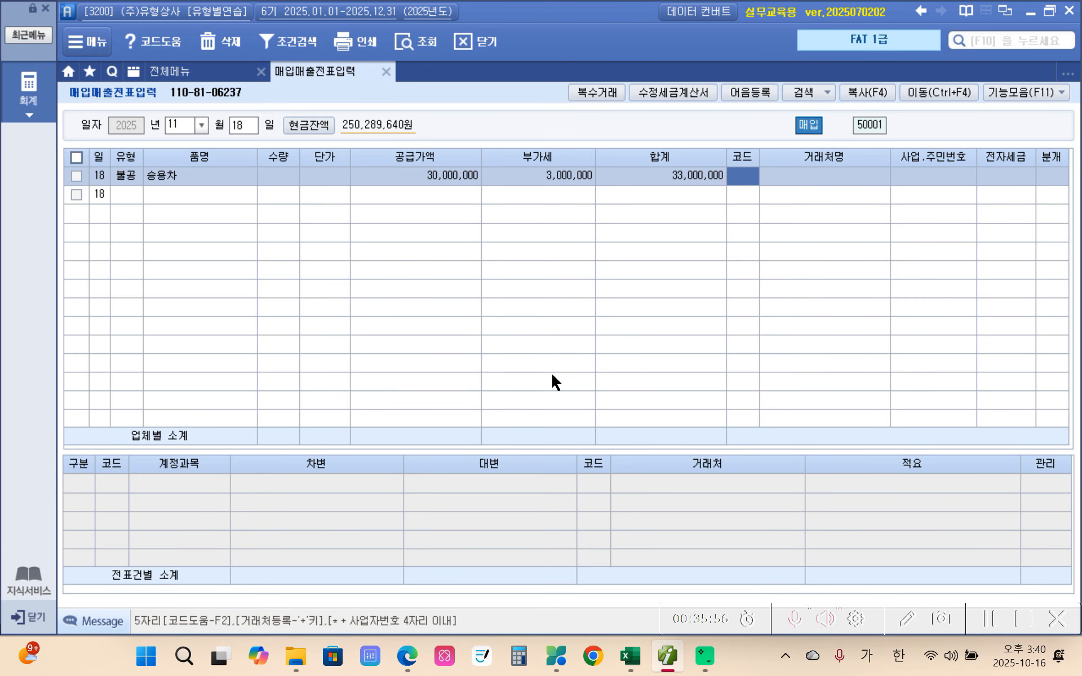
# Complete the 승용차 slip line with supplier 삼성자동차(주), tax invoice status 전자입력 and journal type 혼합.
pyautogui.write('삼성')
pyautogui.press('Return')
pyautogui.press('Return')
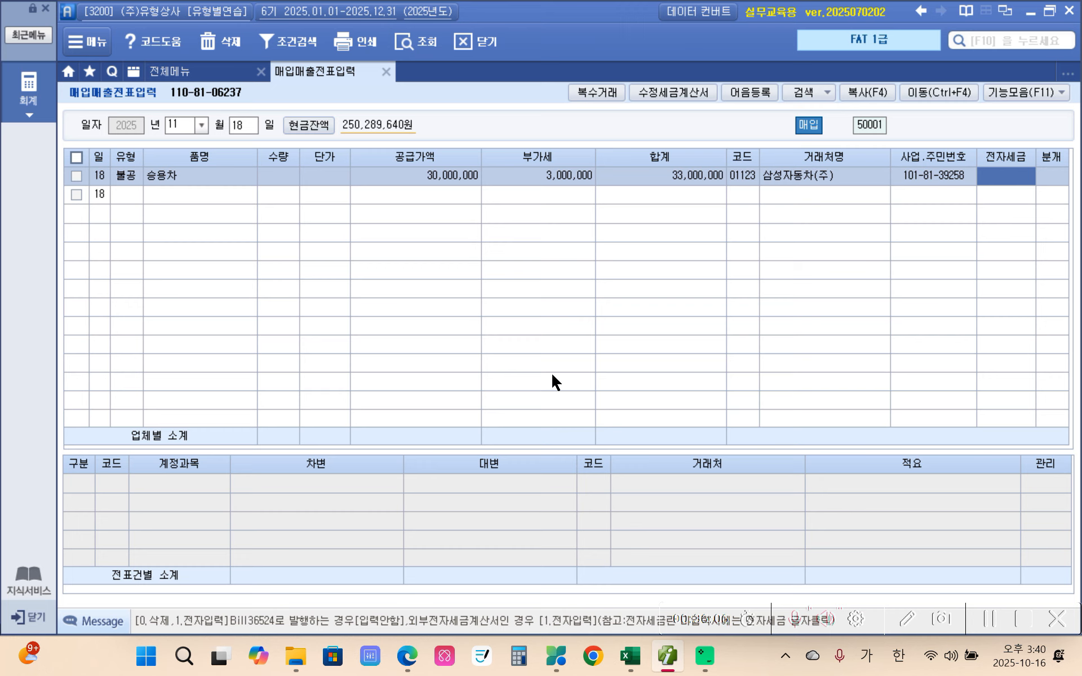
pyautogui.write('1')
pyautogui.press('Return')
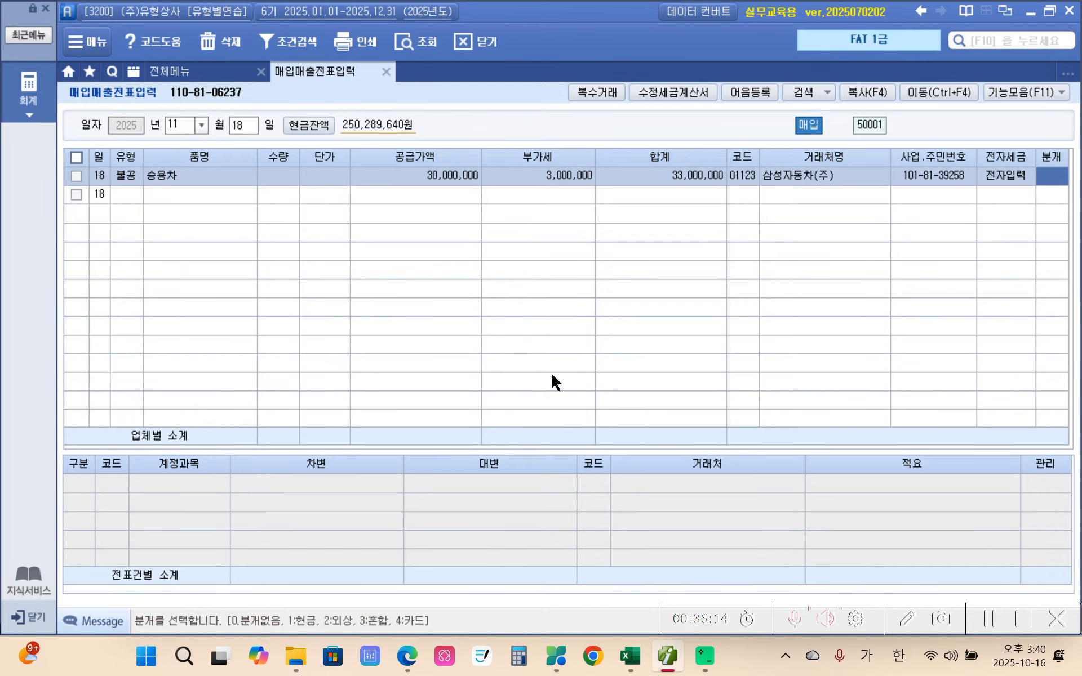
pyautogui.write('3')
pyautogui.press('Return')
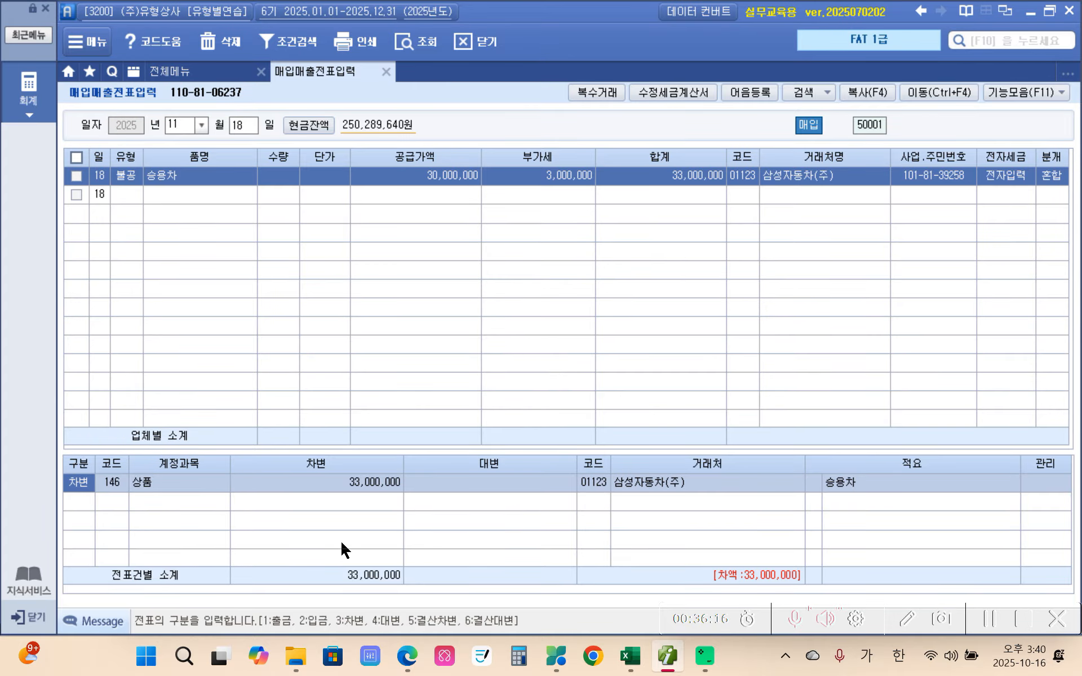
# Change the account of the 승용차 slip's debit journal line to 208 차량운반구.
pyautogui.click(112, 482)
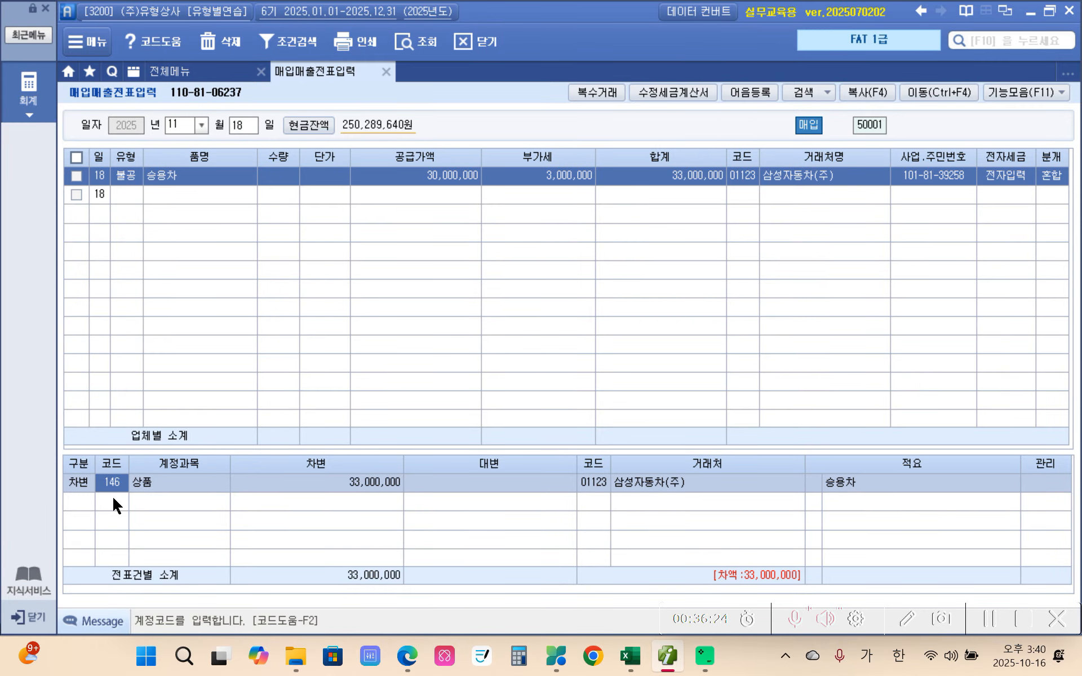
pyautogui.write('량')
pyautogui.press('Return')
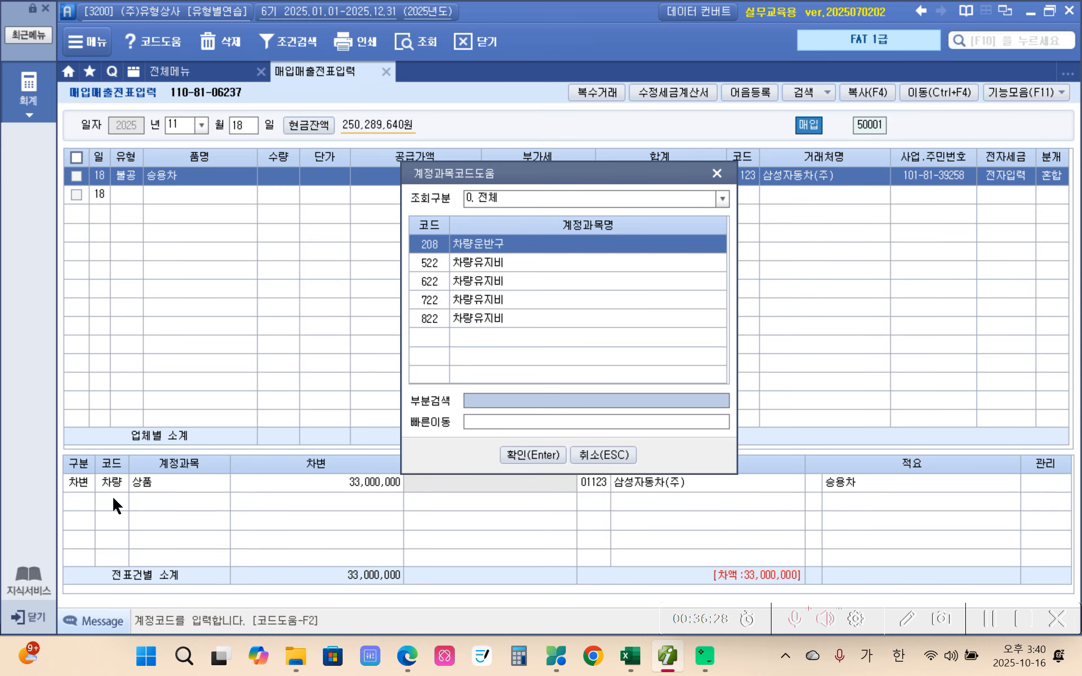
pyautogui.press('Return')
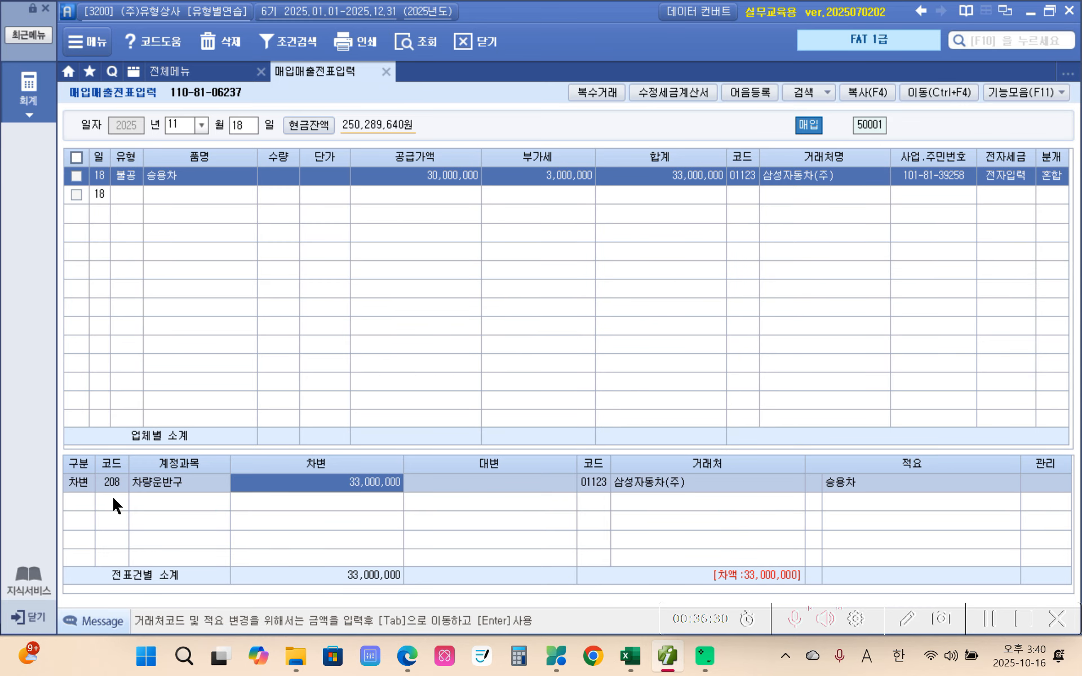
pyautogui.moveTo(286, 460)
pyautogui.mouseDown()
pyautogui.moveTo(339, 506)
pyautogui.moveTo(408, 455)
pyautogui.moveTo(307, 457)
pyautogui.mouseUp()
pyautogui.press('Return')
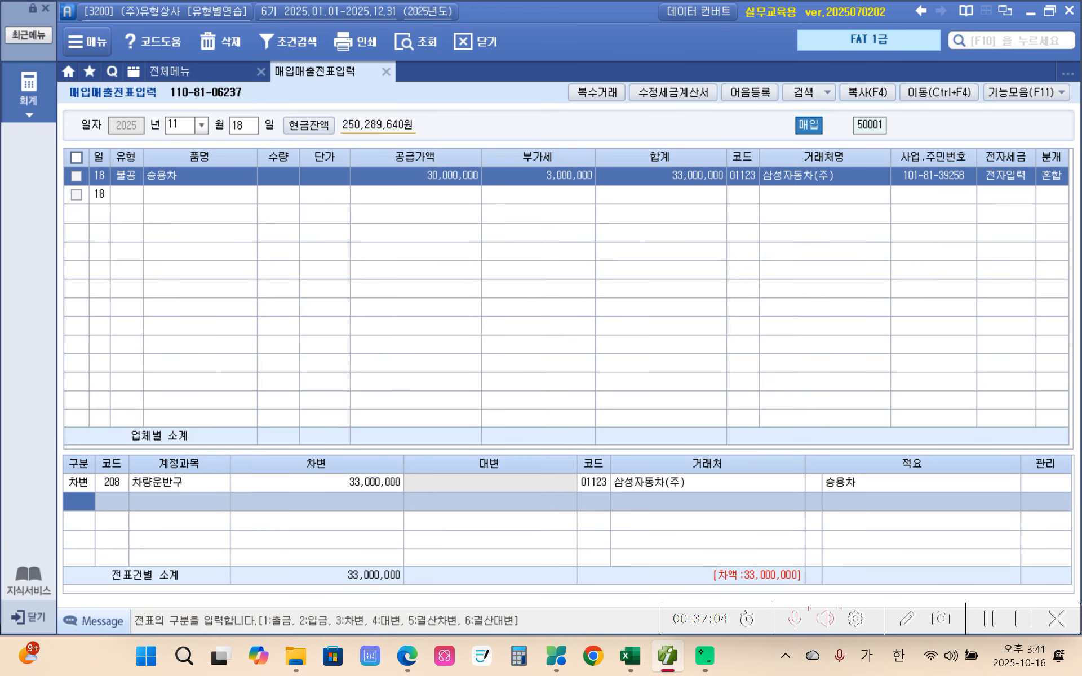
# Add a credit journal line to the 승용차 slip with account 253 미지급금 for 33,000,000.
pyautogui.write('4')
pyautogui.press('Return')
pyautogui.write('253')
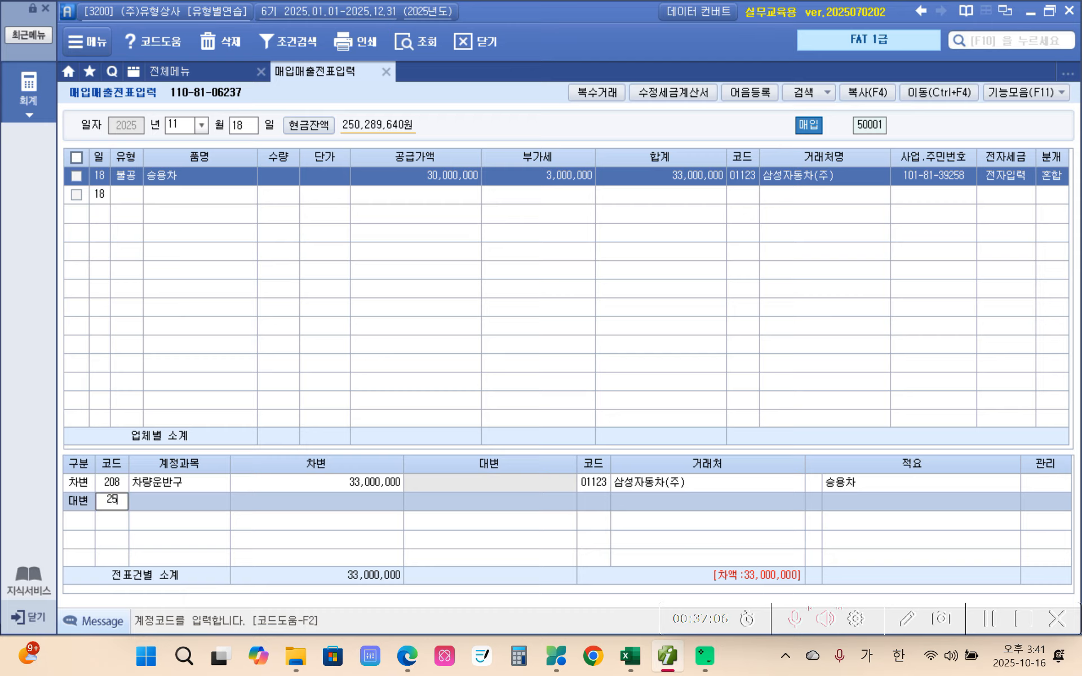
pyautogui.press('Return')
pyautogui.write('33000000')
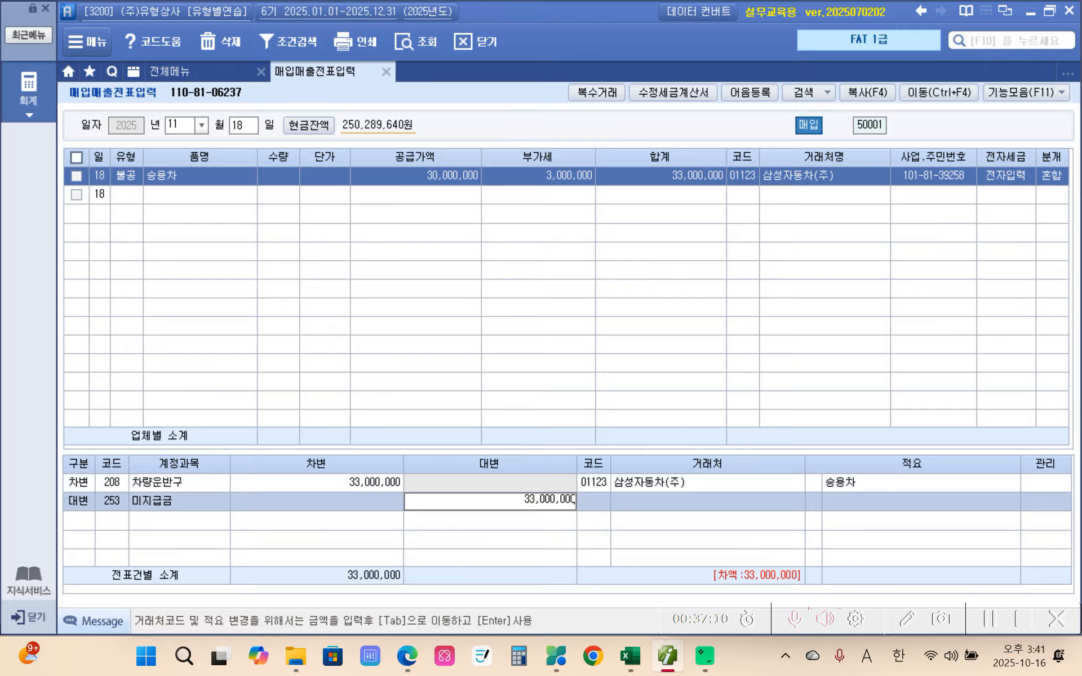
pyautogui.press('Return')
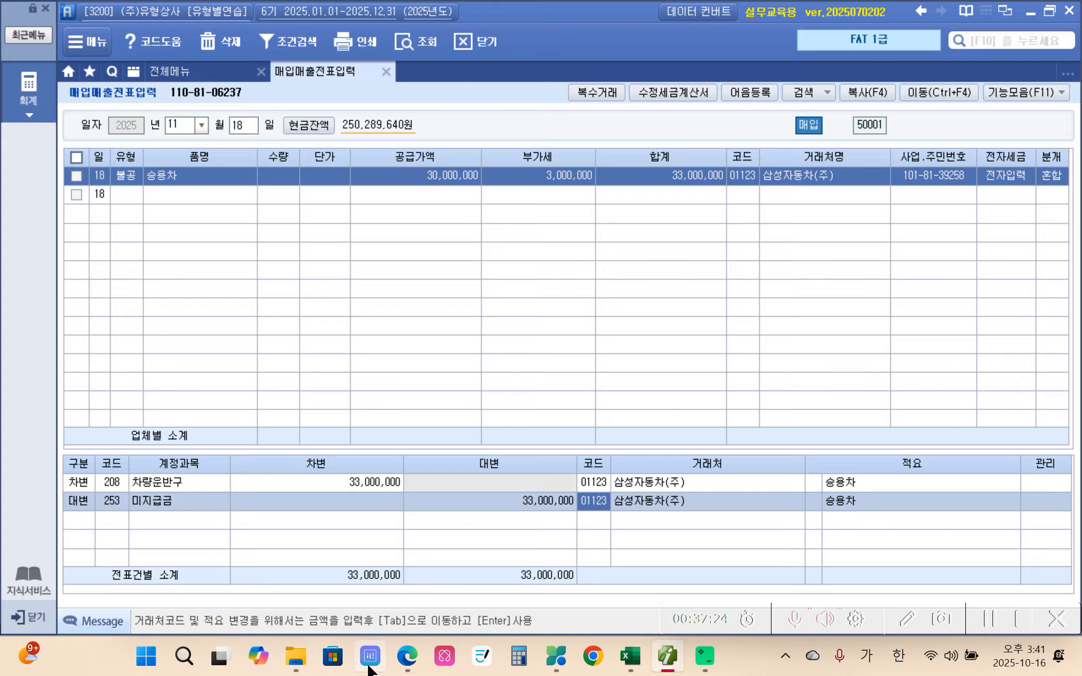
# Switch to the textbook PDF in the browser and highlight 수익적지 in the November 19 transaction in yellow.
pyautogui.moveTo(398, 661)
pyautogui.click(364, 581)
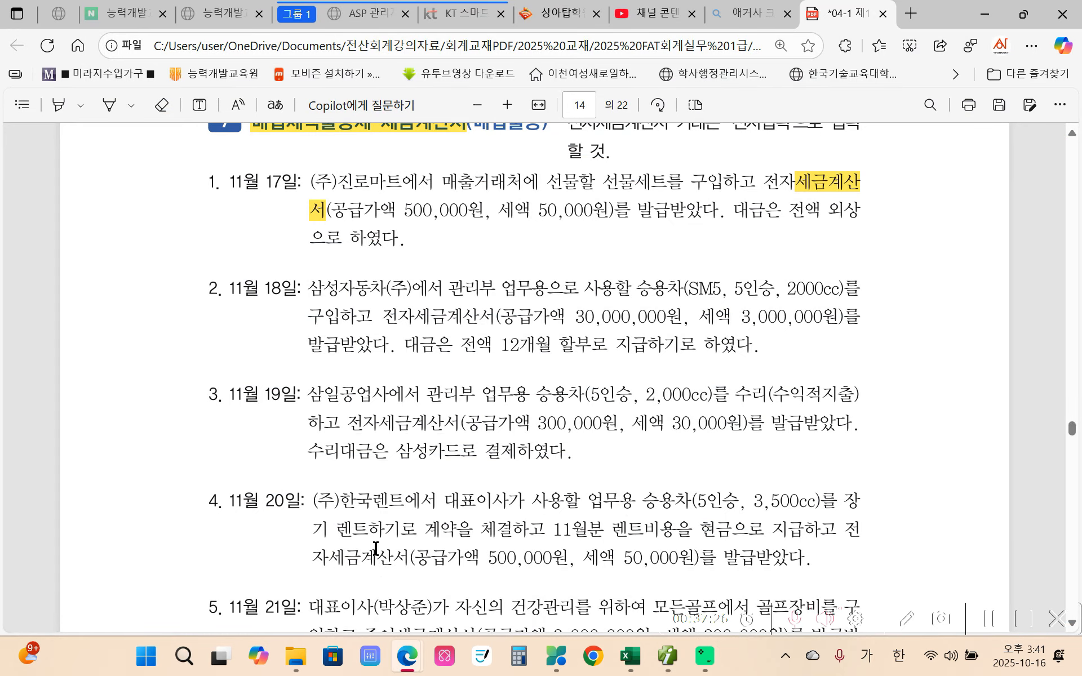
pyautogui.scroll(-2, 355, 580)
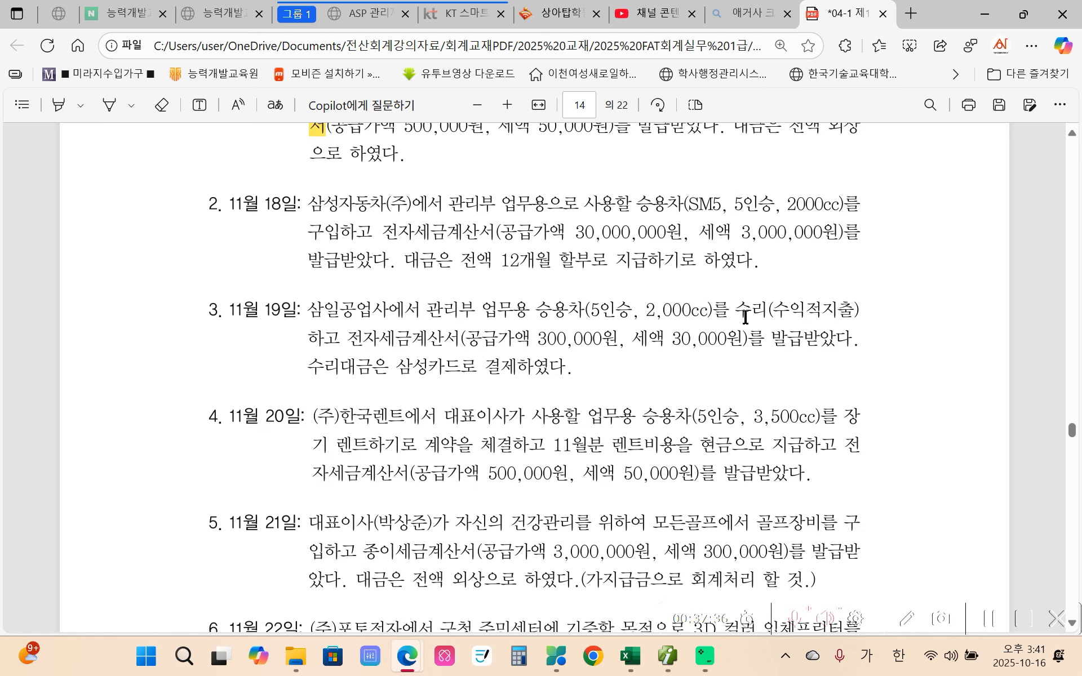
pyautogui.moveTo(773, 310); pyautogui.dragTo(838, 311)
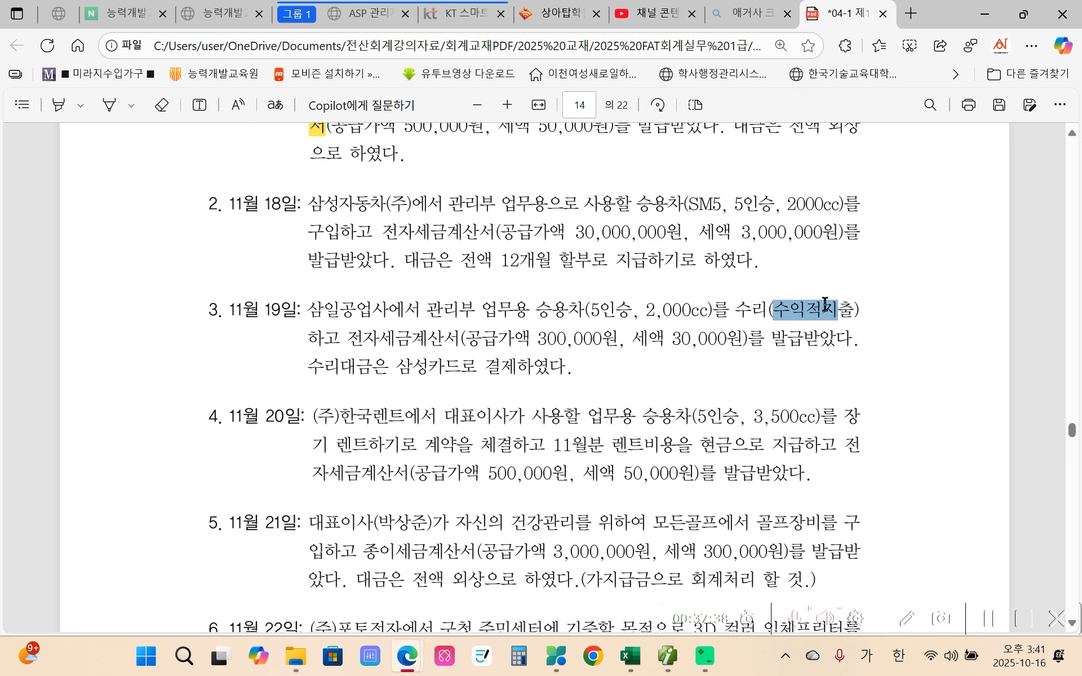
pyautogui.moveTo(848, 218)
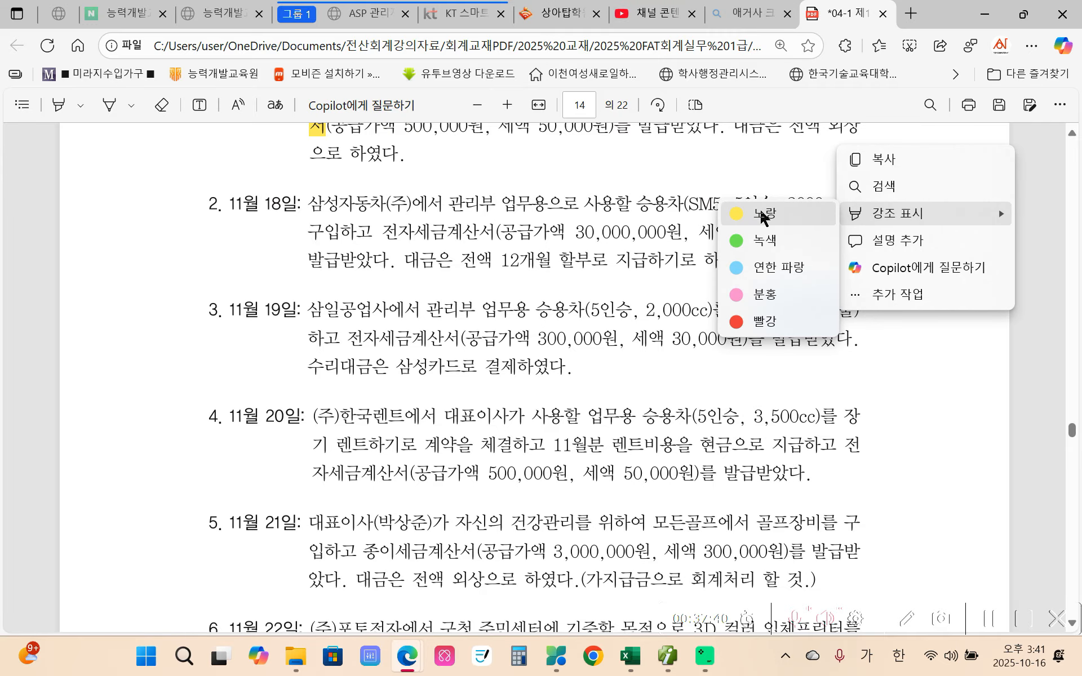
pyautogui.click(752, 218)
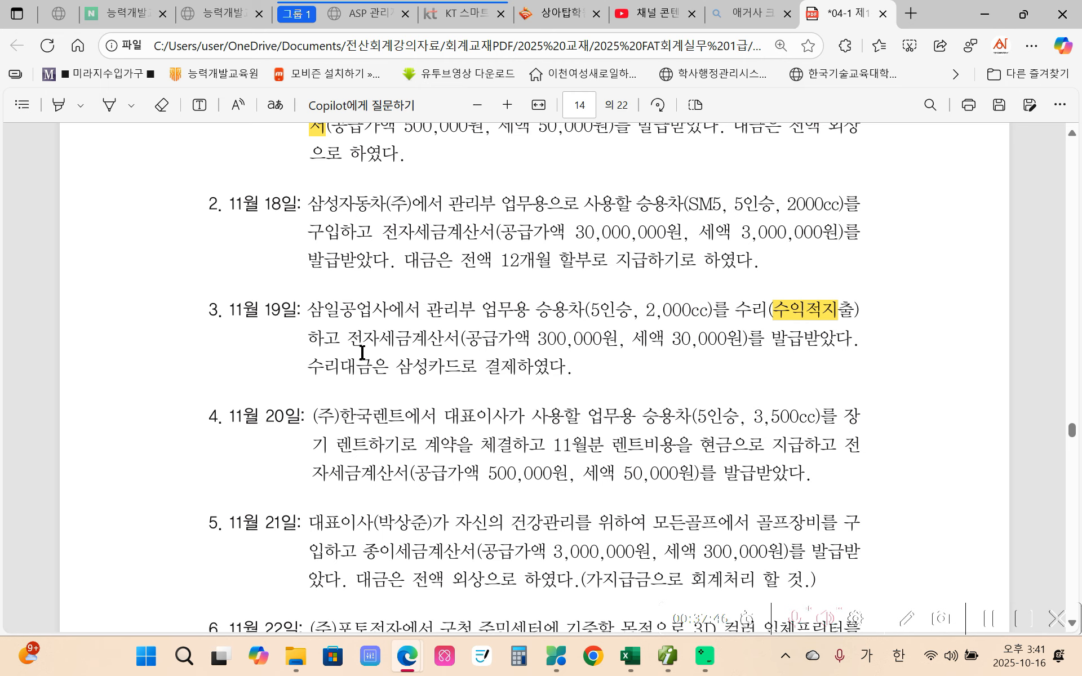
# Highlight the payment wording 은 삼성카드로 in the November 19 transaction in yellow.
pyautogui.moveTo(378, 367); pyautogui.dragTo(469, 372)
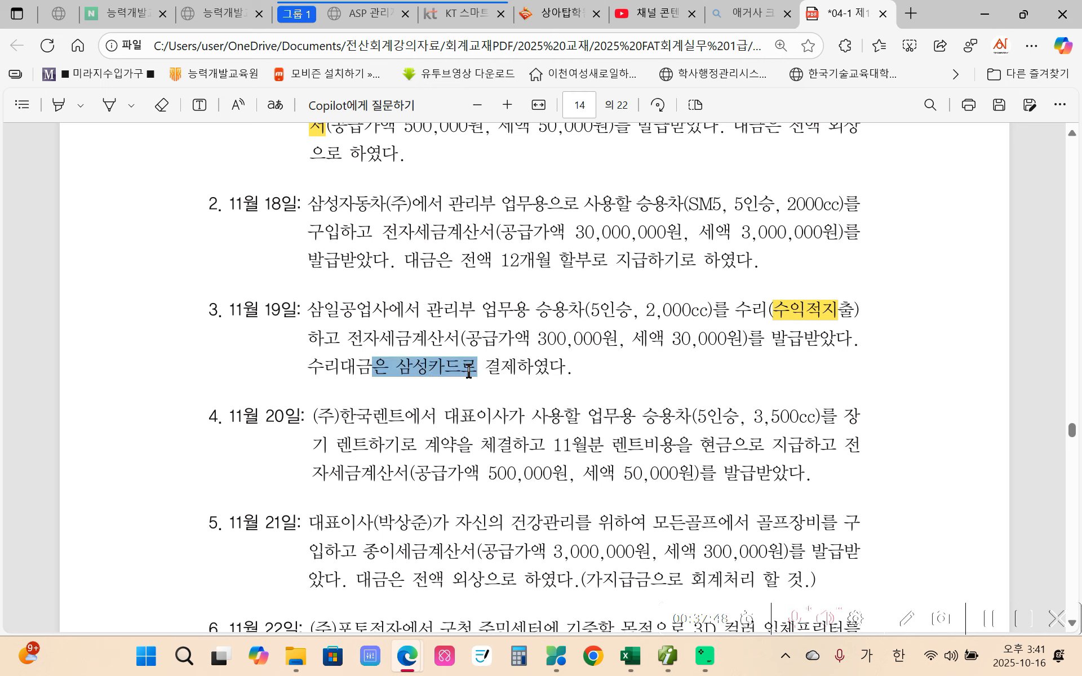
pyautogui.rightClick(469, 372)
pyautogui.moveTo(527, 288)
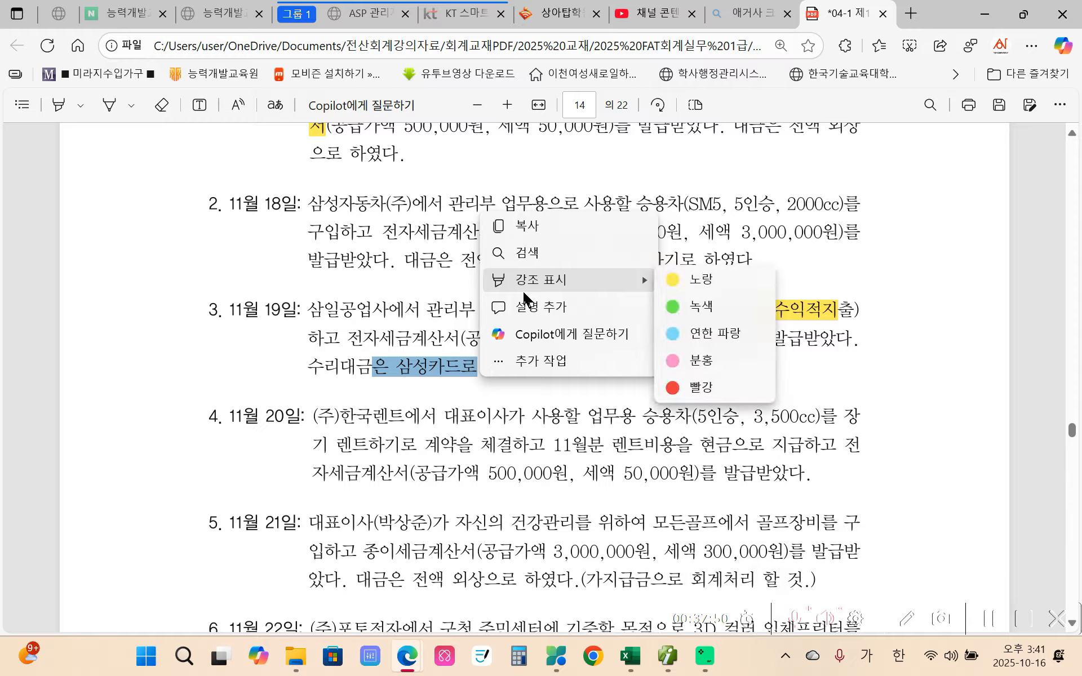
pyautogui.click(743, 279)
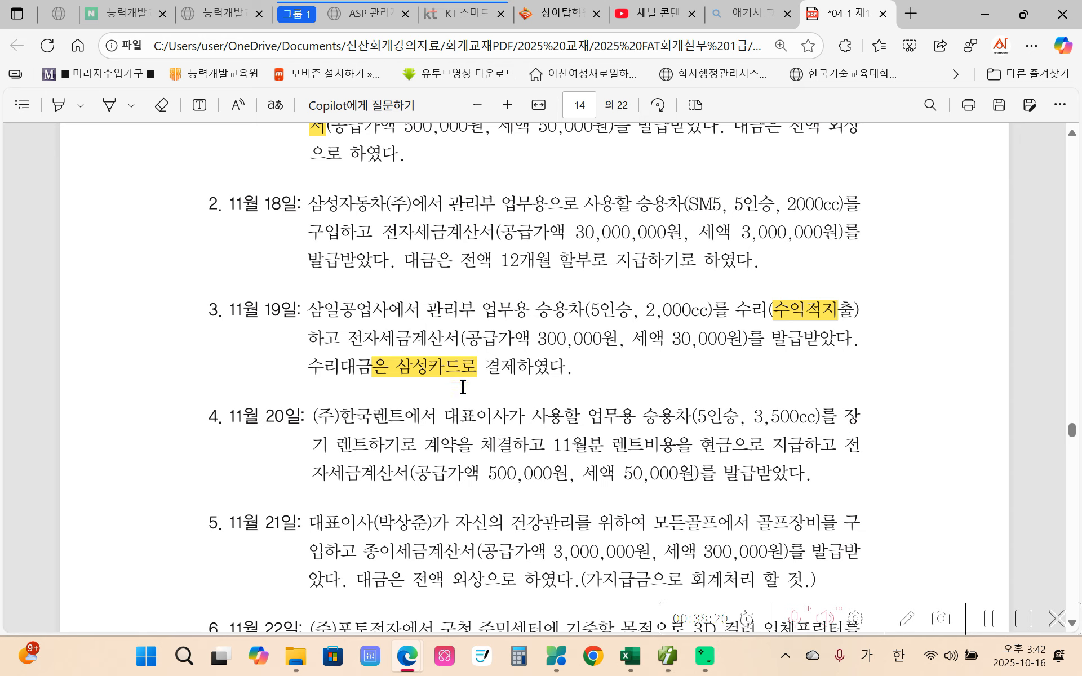
# Switch back to the accounting program and start a November 19 slip line of type 54 불공 with non-deduction reason 3, 비영업용 승용차.
pyautogui.moveTo(707, 665)
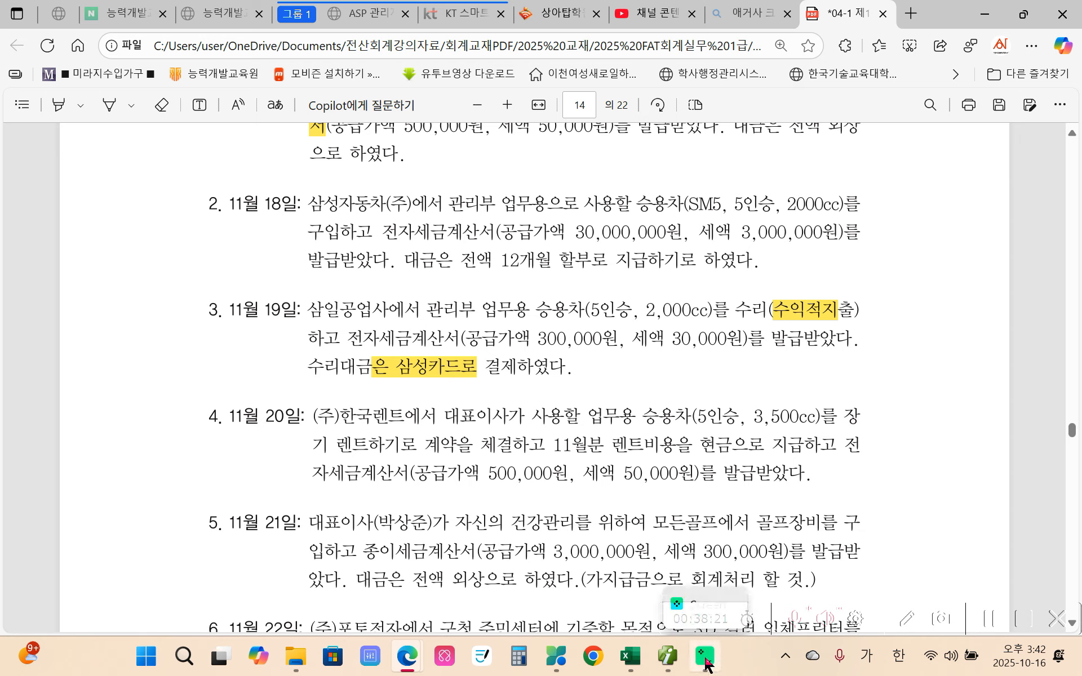
pyautogui.click(668, 655)
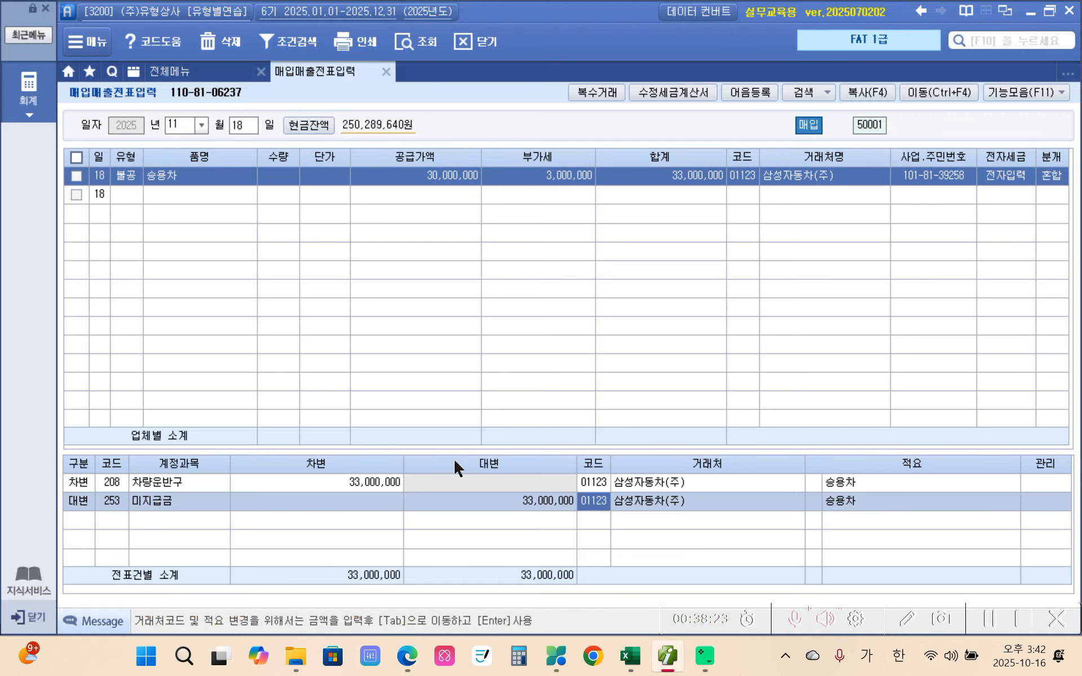
pyautogui.click(235, 125)
pyautogui.write('19')
pyautogui.press('Return')
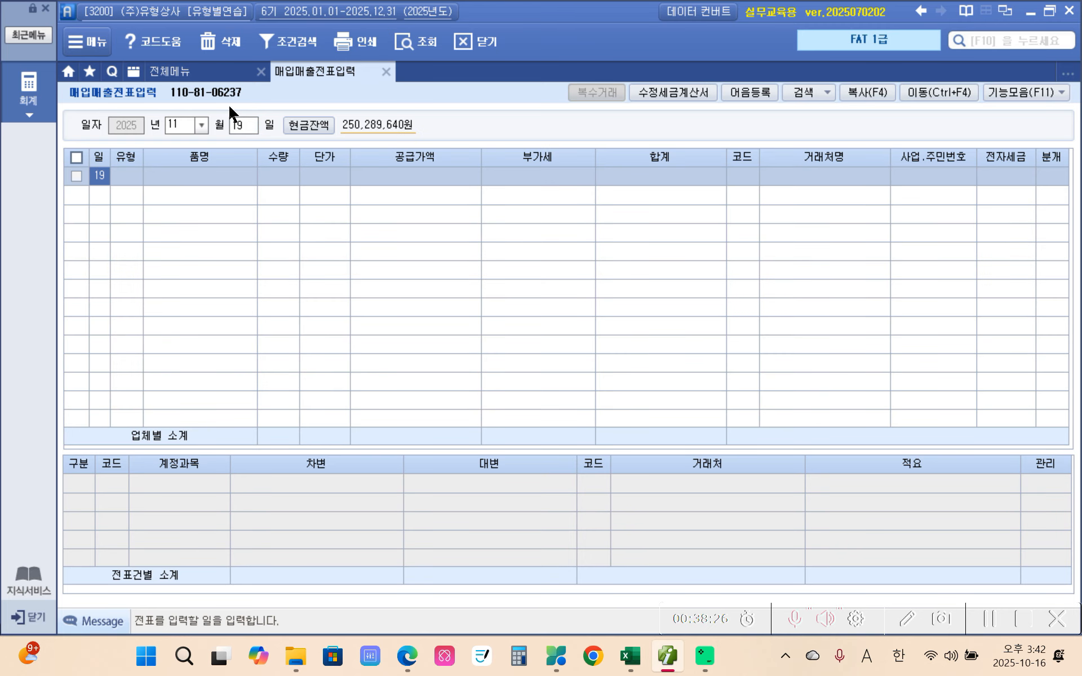
pyautogui.press('Return')
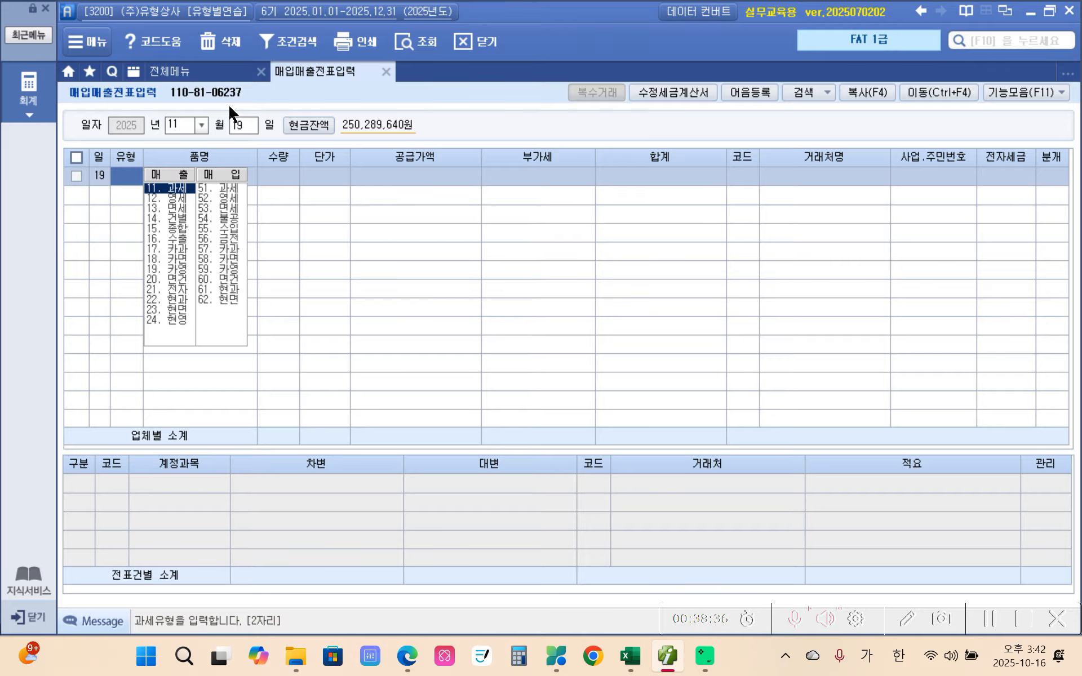
pyautogui.write('54')
pyautogui.press('Return')
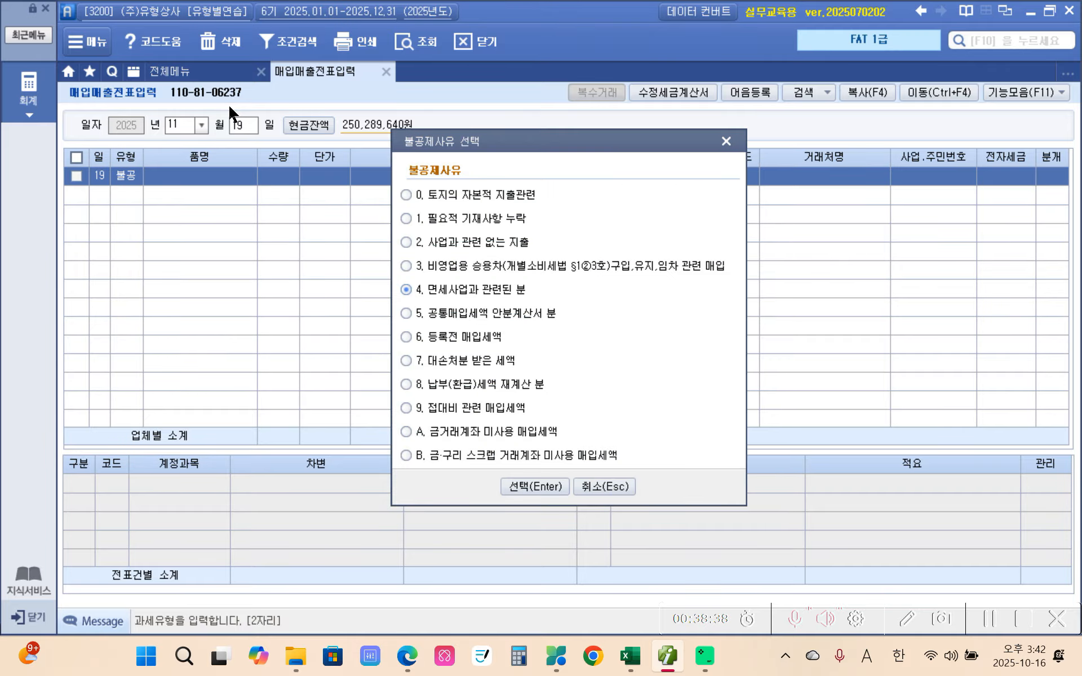
pyautogui.click(415, 268)
pyautogui.click(534, 486)
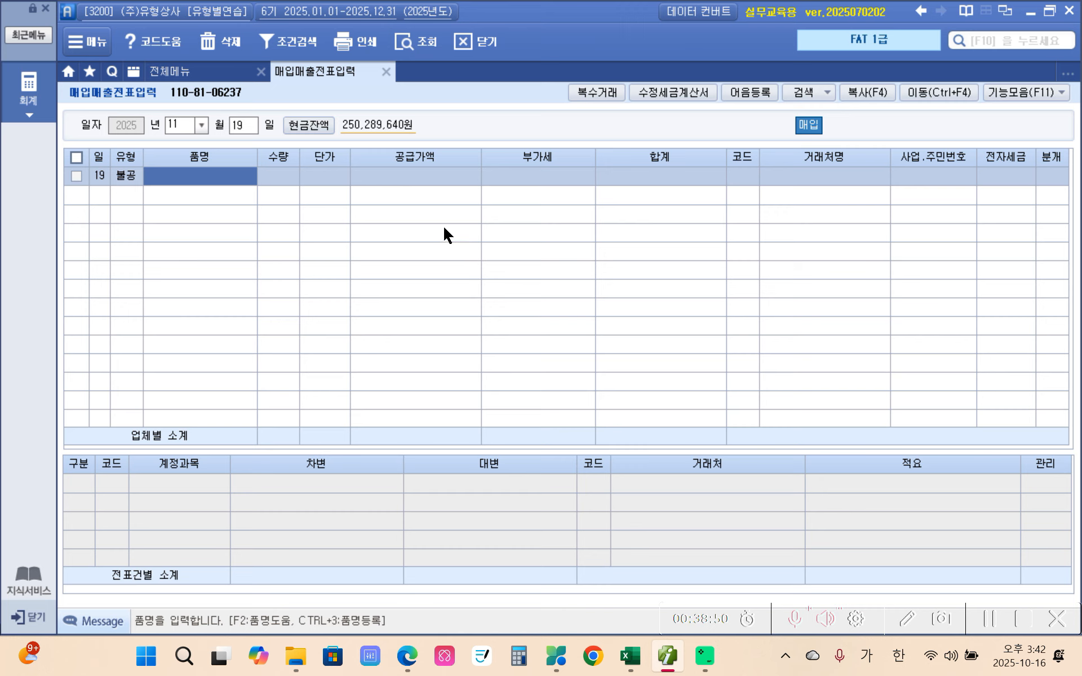
# Enter 승용차 수리 as the item on the November 19 slip line with a supply amount of 300,000.
pyautogui.write('승용ㅊ')
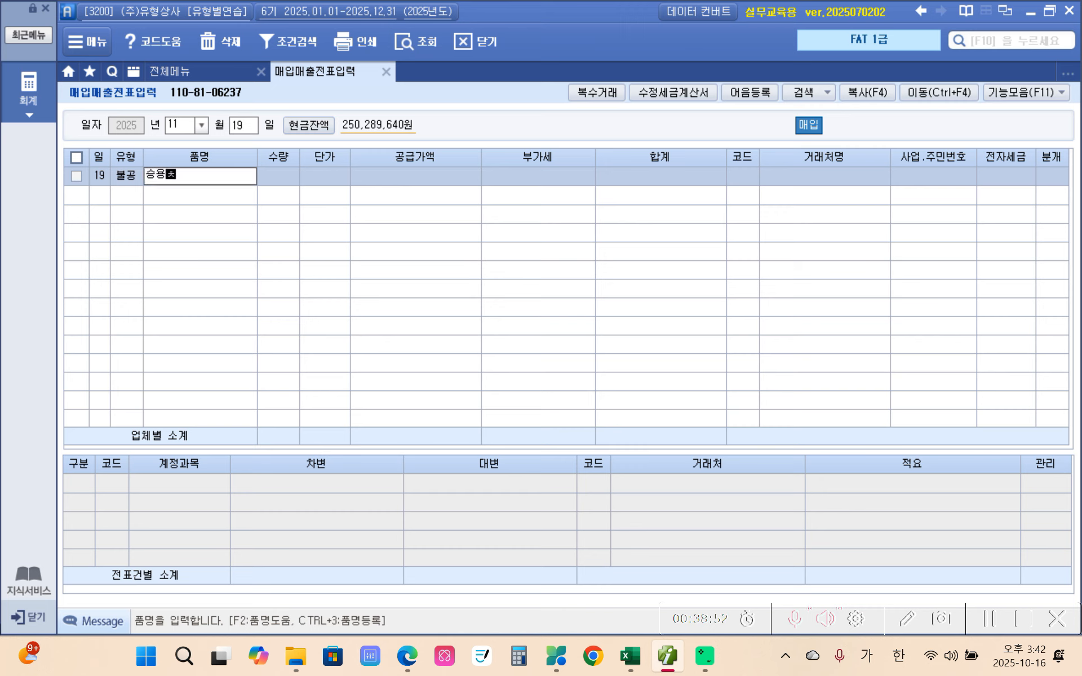
pyautogui.write('ㅏ 수리')
pyautogui.press('Return')
pyautogui.press('Return')
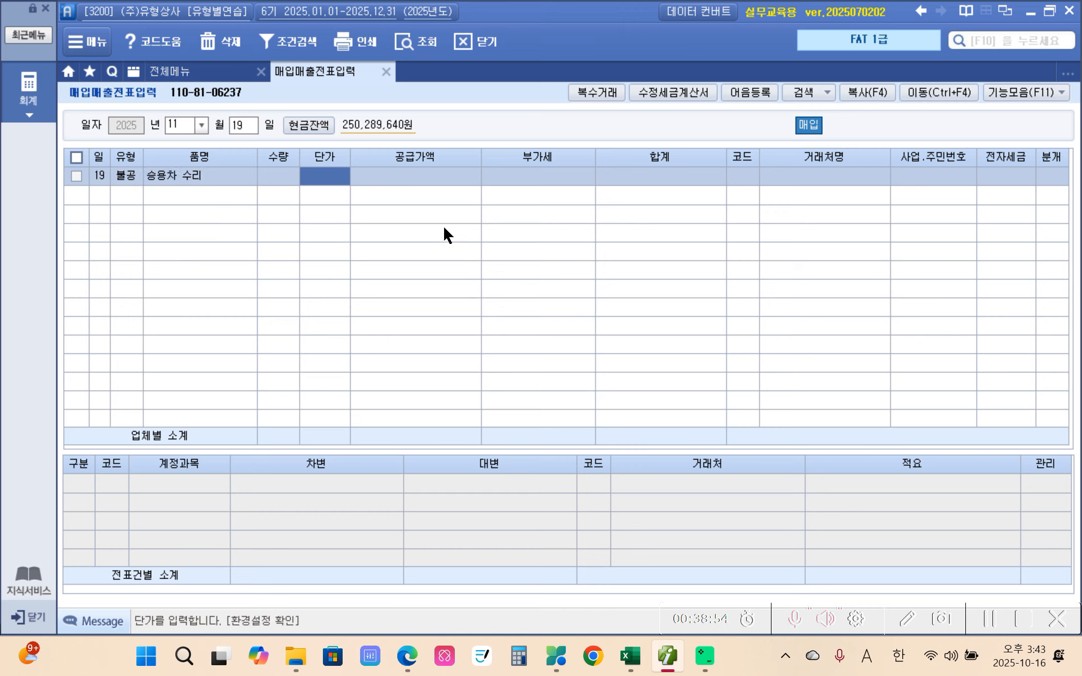
pyautogui.press('Return')
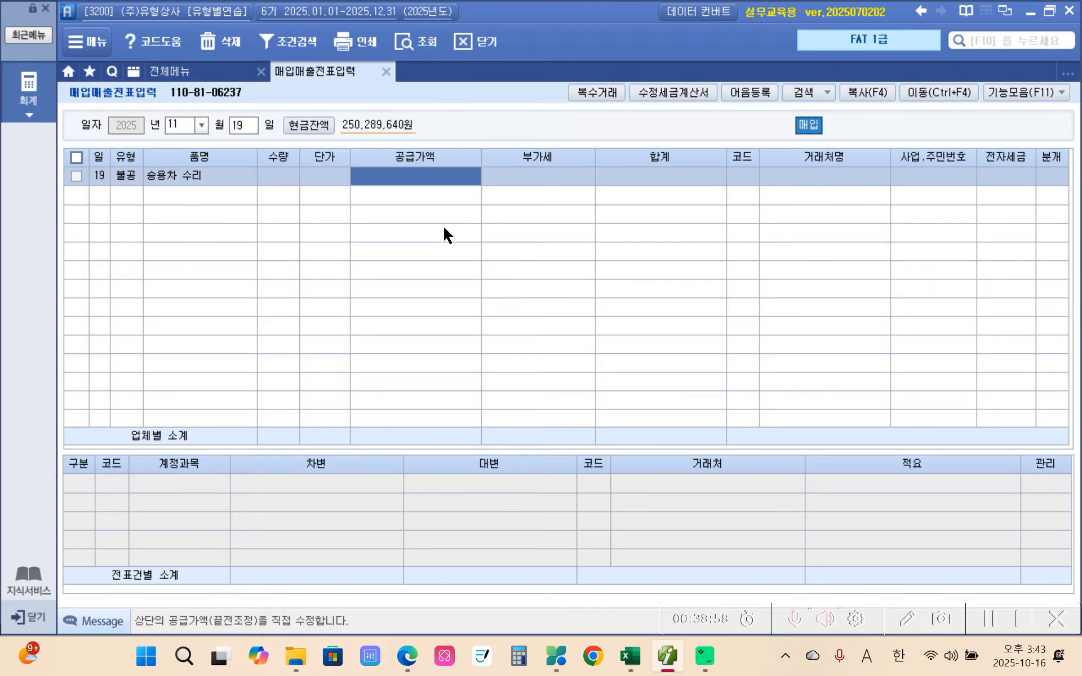
pyautogui.write('3000000')
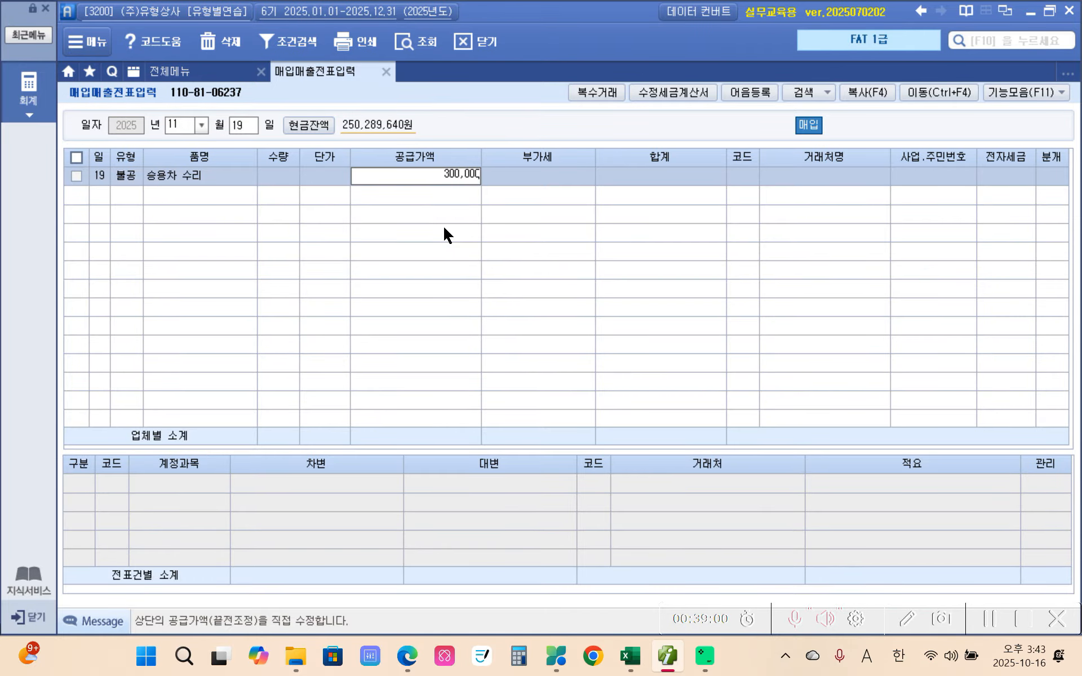
pyautogui.press('Return')
pyautogui.press('Return')
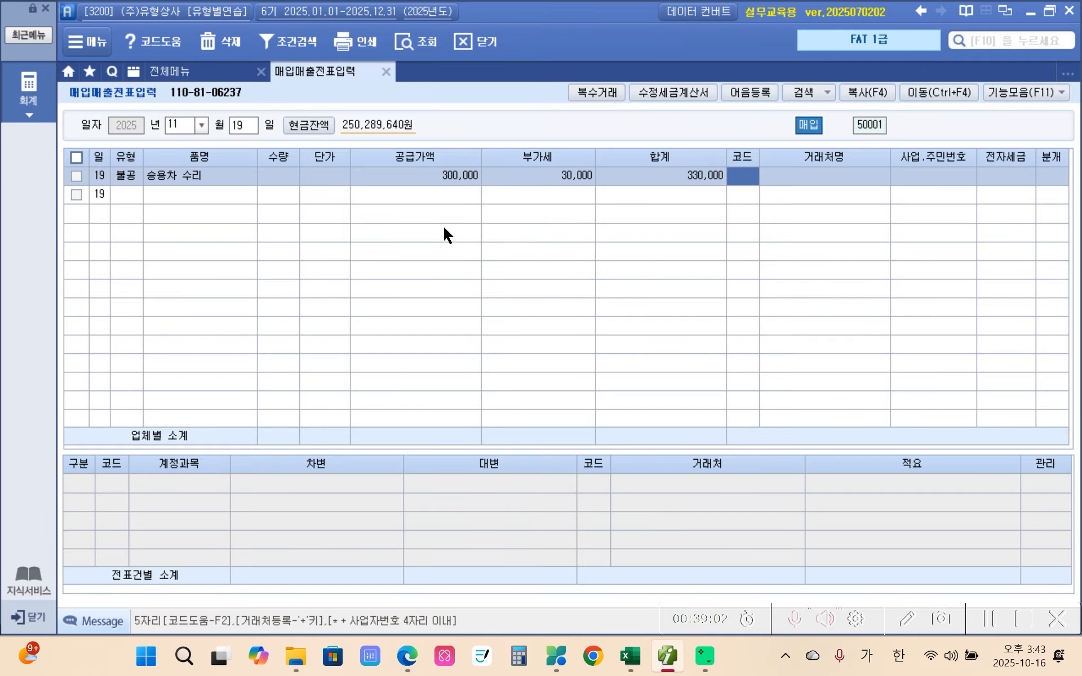
# Complete the 승용차 수리 slip line with supplier 삼일공업사, tax invoice status 전자입력 and journal type 카드.
pyautogui.write('삼일')
pyautogui.press('Return')
pyautogui.doubleClick(445, 232)
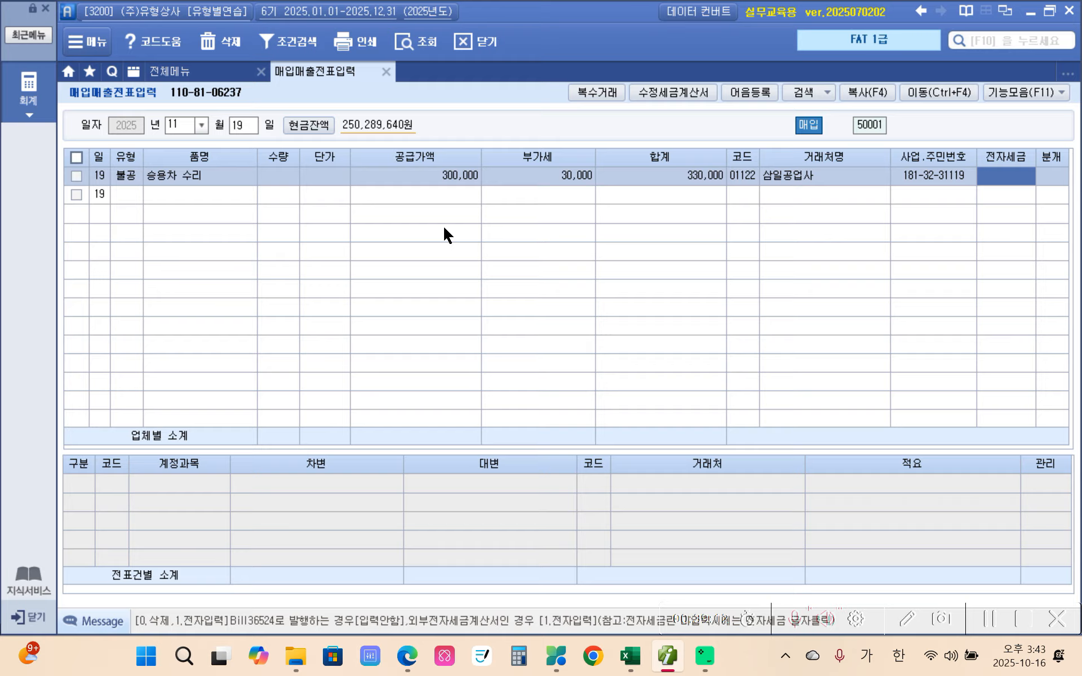
pyautogui.write('1')
pyautogui.press('Return')
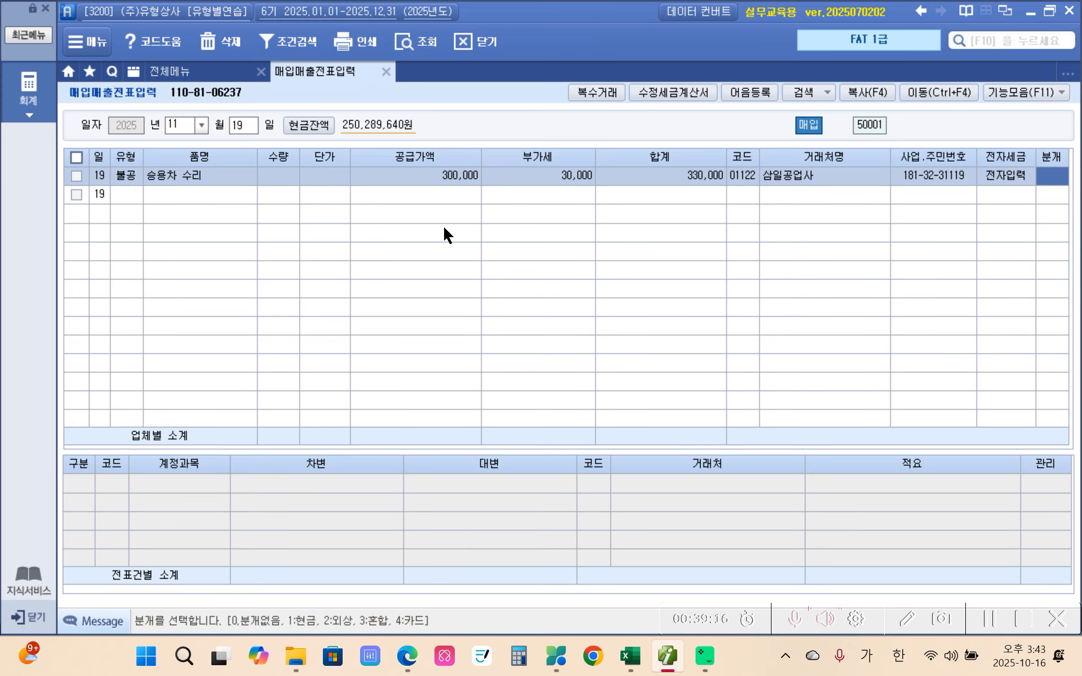
pyautogui.write('4')
pyautogui.press('Return')
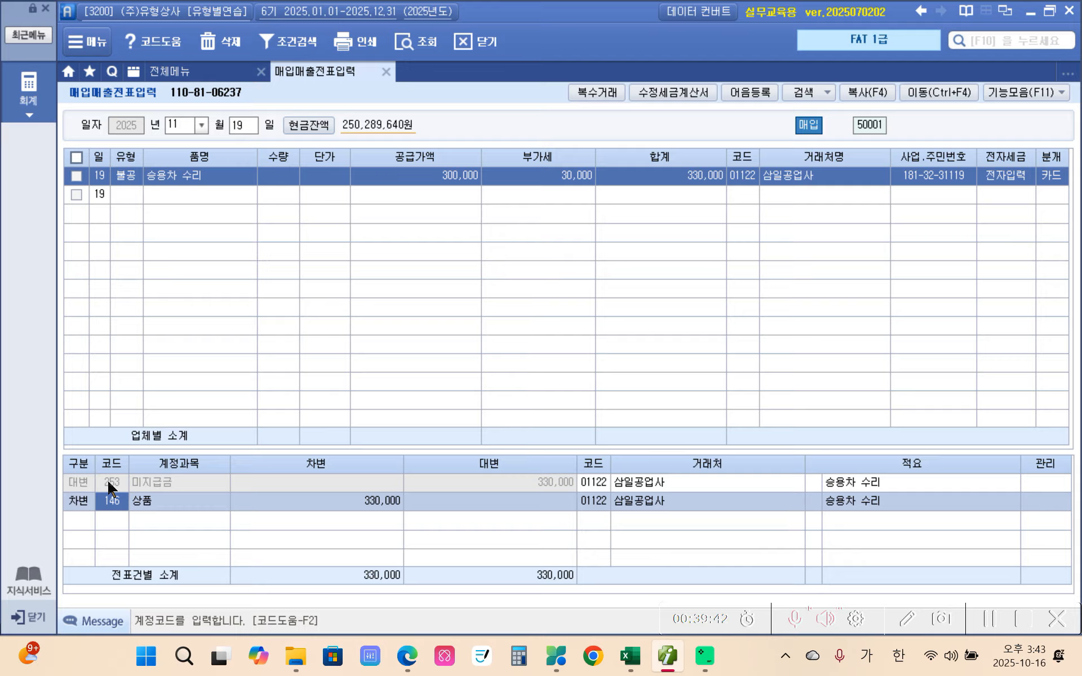
# Change the trading partner on the 미지급금 credit line of the 승용차 수리 slip to 삼성카드.
pyautogui.click(589, 483)
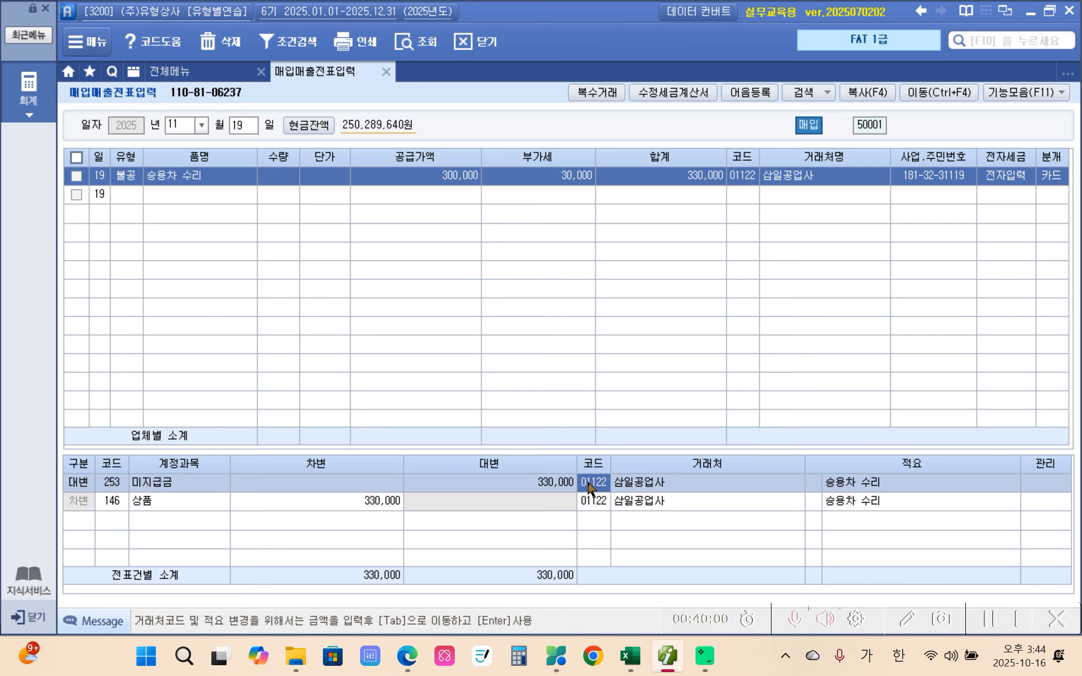
pyautogui.write('삼성')
pyautogui.press('Return')
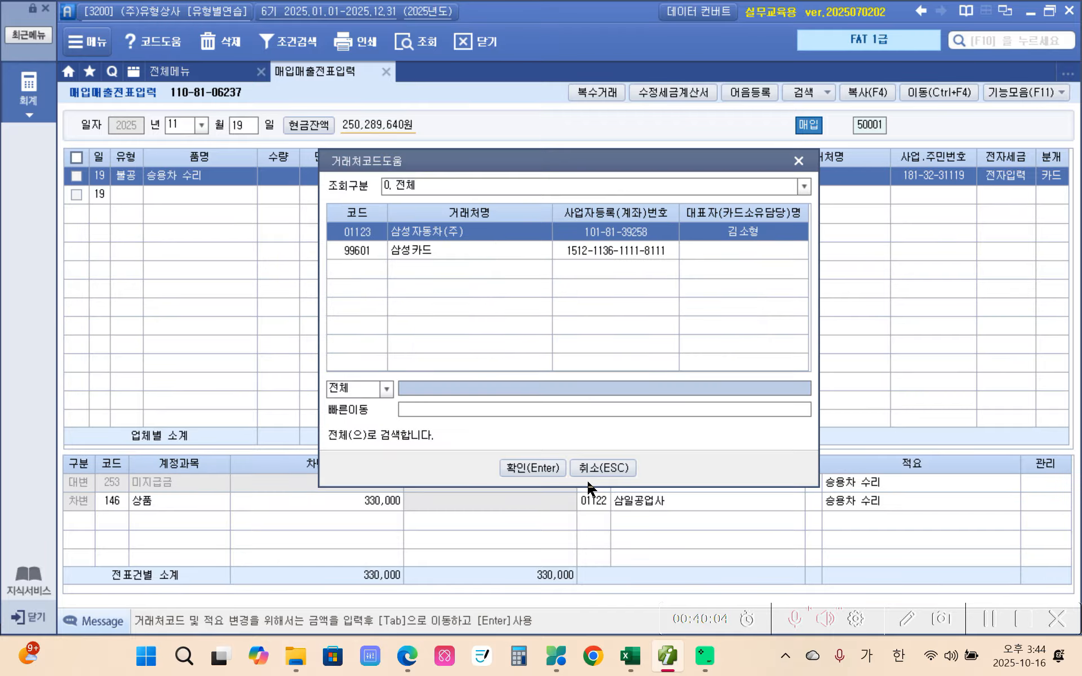
pyautogui.click(517, 248)
pyautogui.click(517, 472)
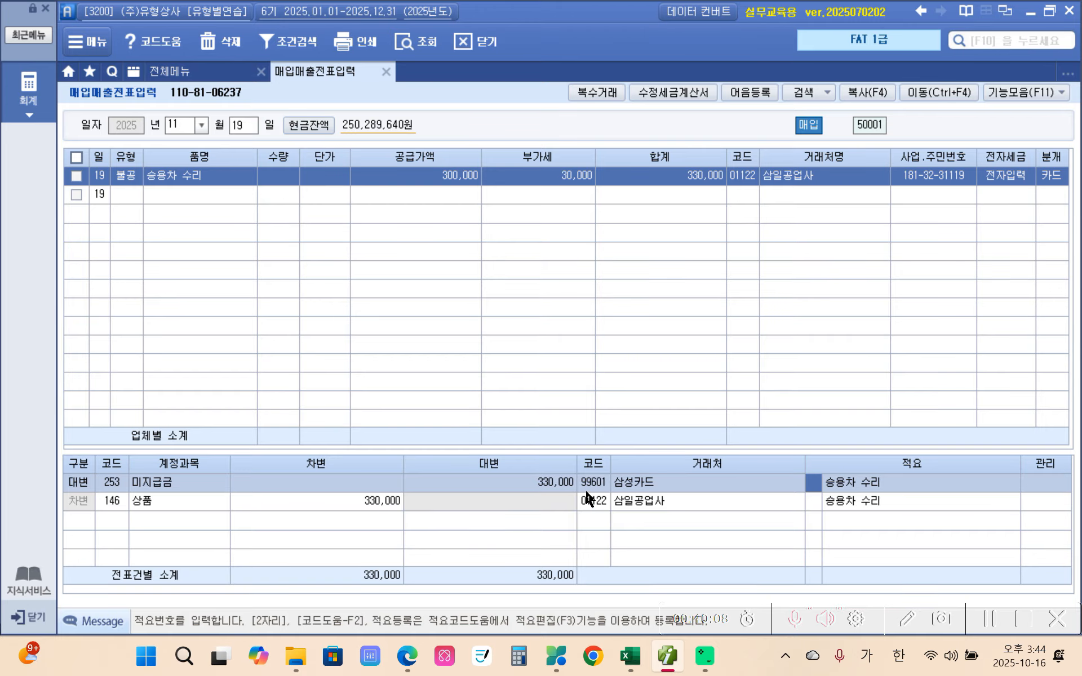
pyautogui.click(592, 501)
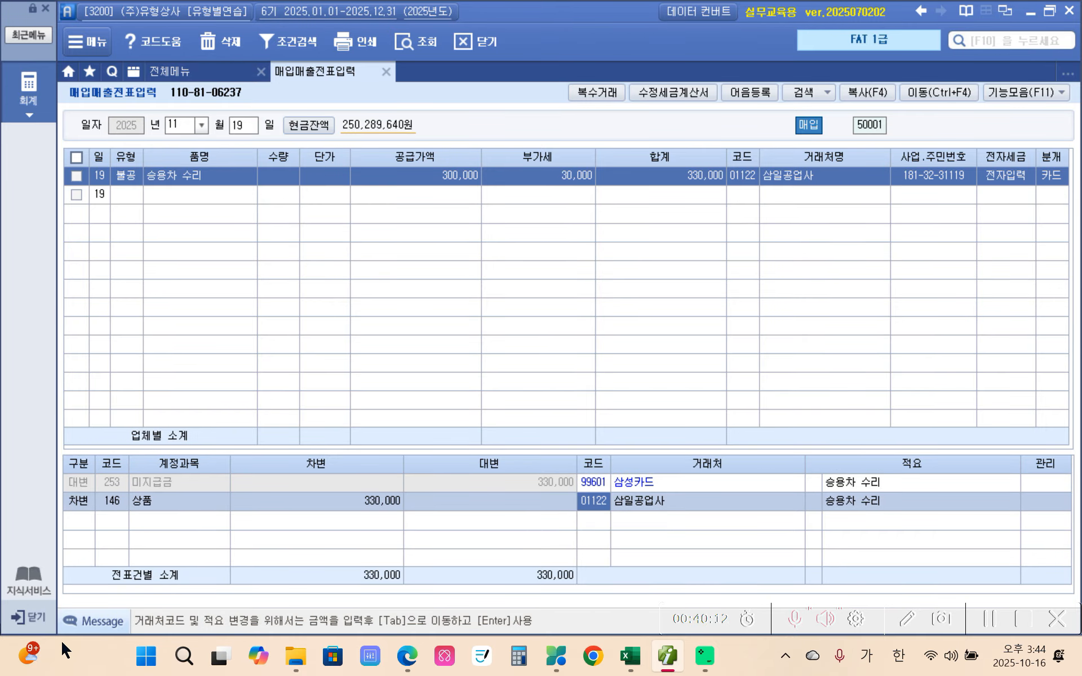
# Change the account of the 승용차 수리 slip's debit journal line to 822 차량유지비.
pyautogui.click(104, 502)
pyautogui.write('차량')
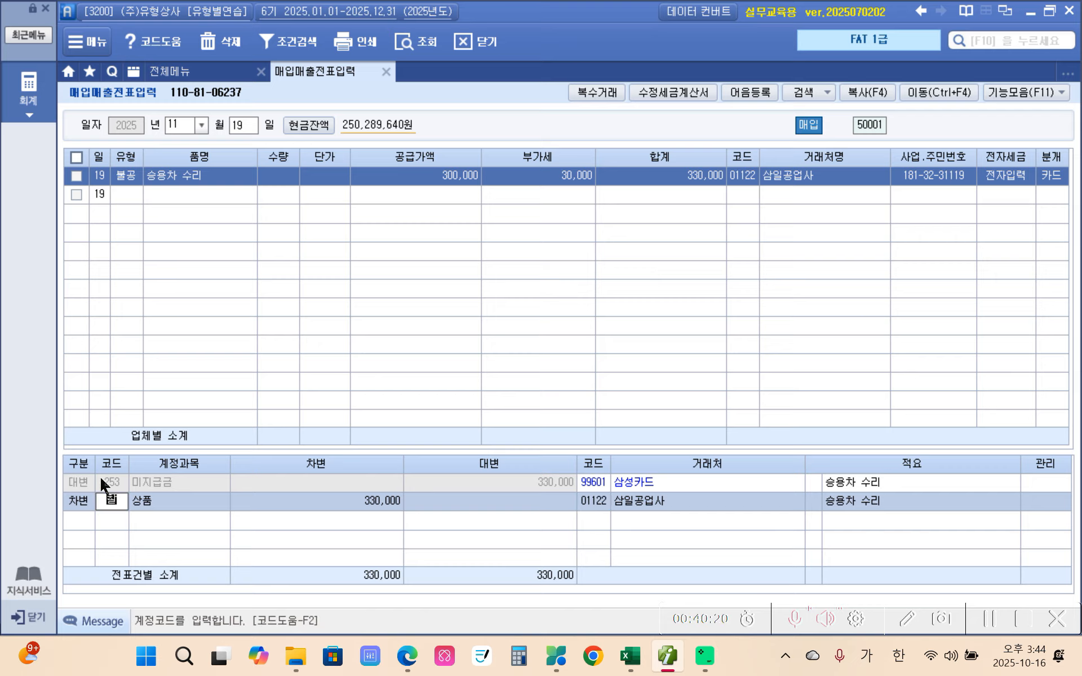
pyautogui.press('Return')
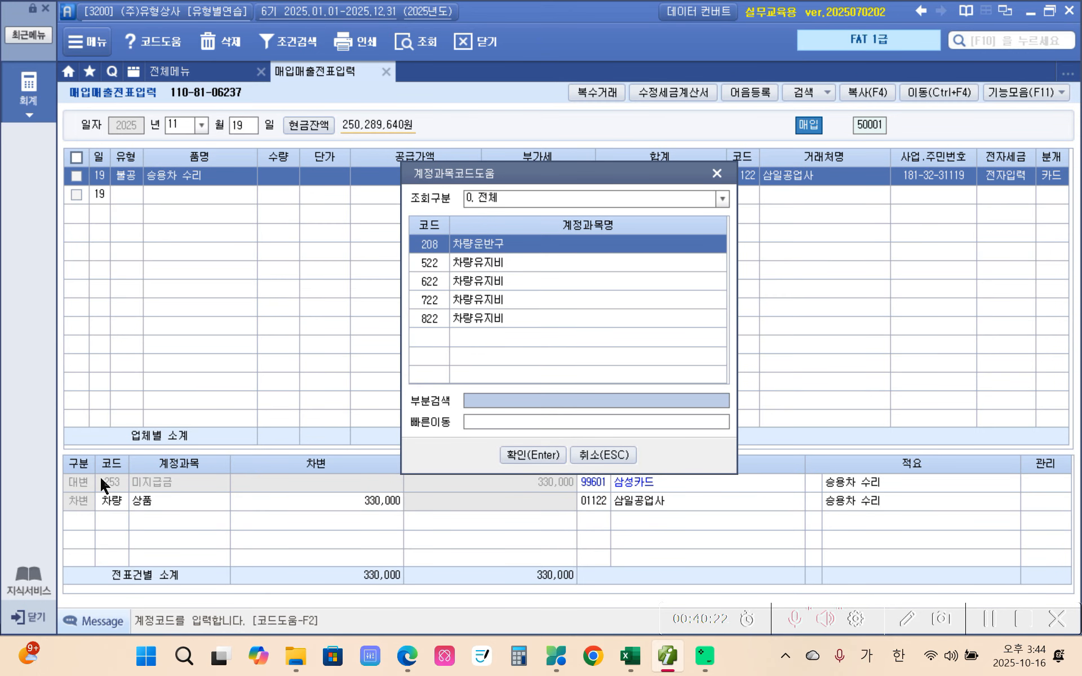
pyautogui.press('Down')
pyautogui.press('Down')
pyautogui.press('Down')
pyautogui.press('Down')
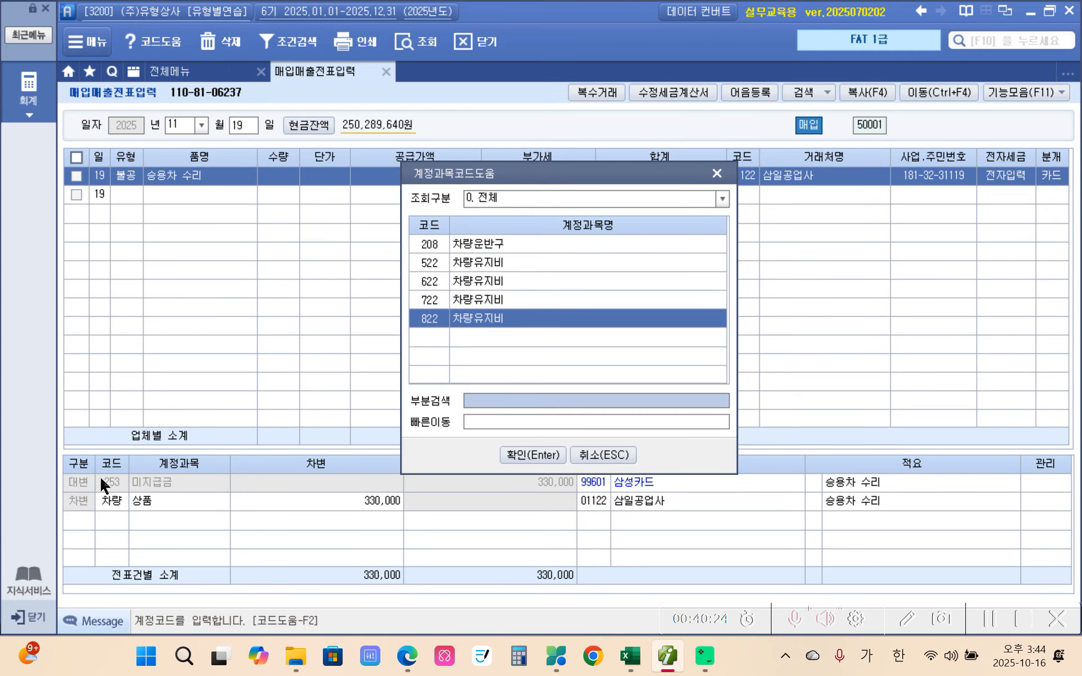
pyautogui.press('Return')
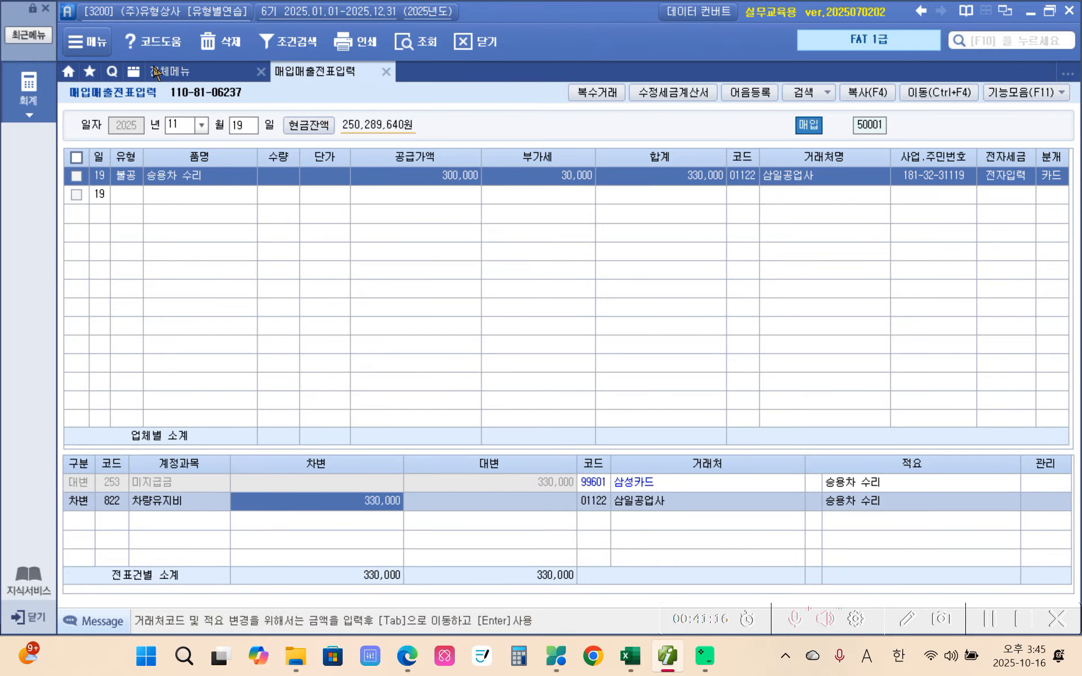
# Open the 환경설정 screen from the full menu, acknowledge its notice and display the 회계 settings.
pyautogui.click(158, 71)
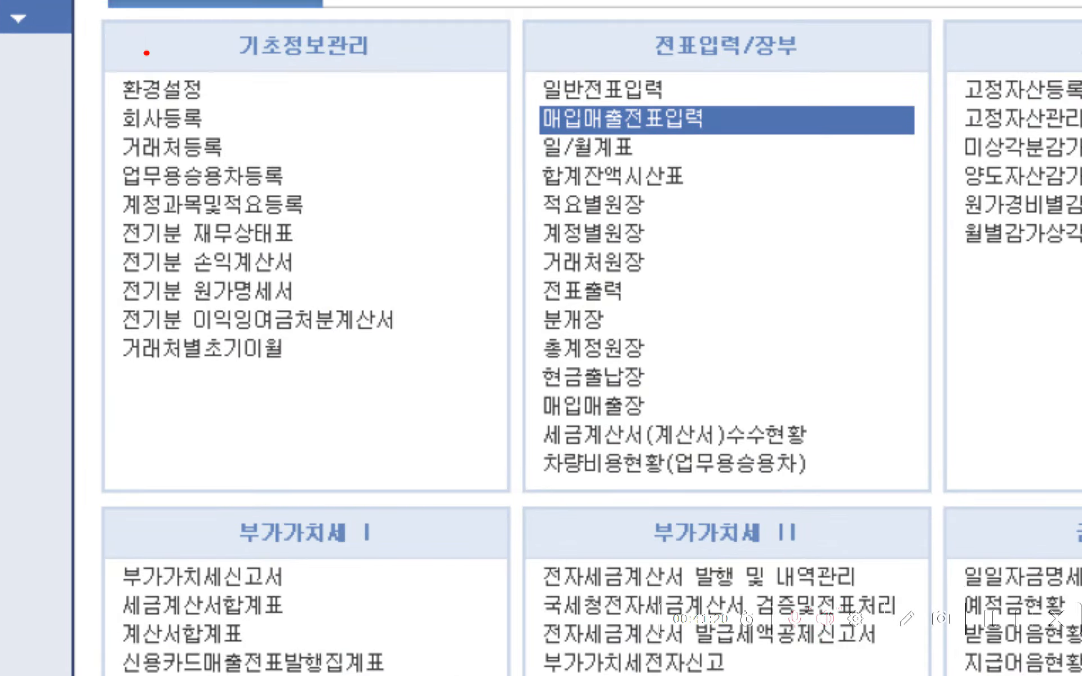
pyautogui.moveTo(105, 79)
pyautogui.mouseDown()
pyautogui.moveTo(172, 115)
pyautogui.moveTo(251, 108)
pyautogui.mouseUp()
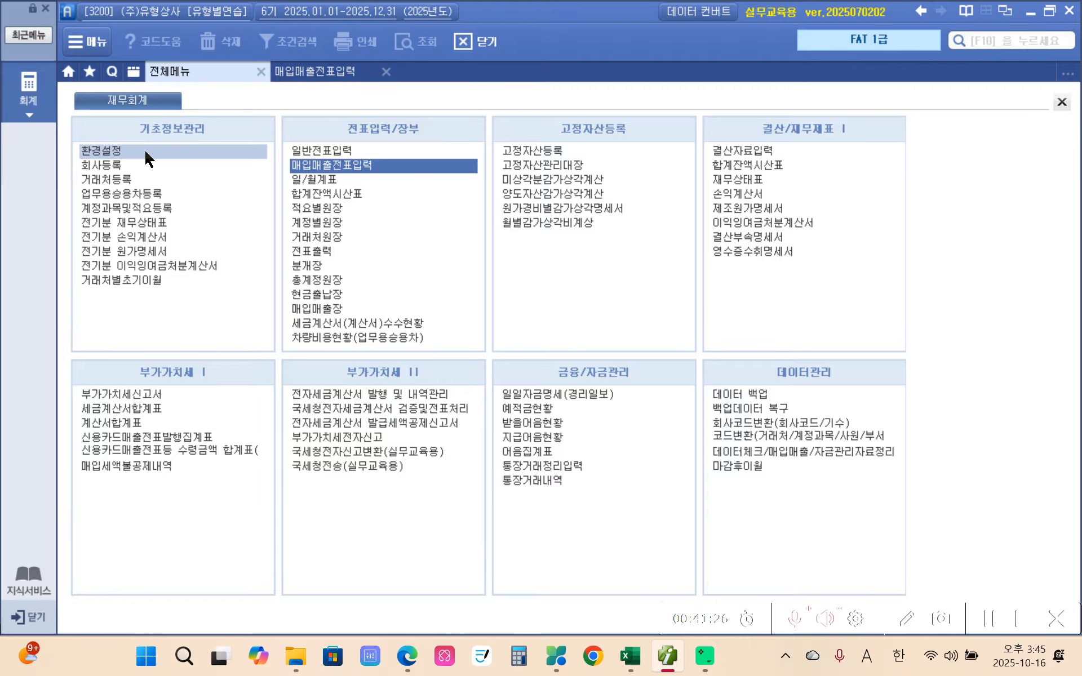
pyautogui.click(146, 151)
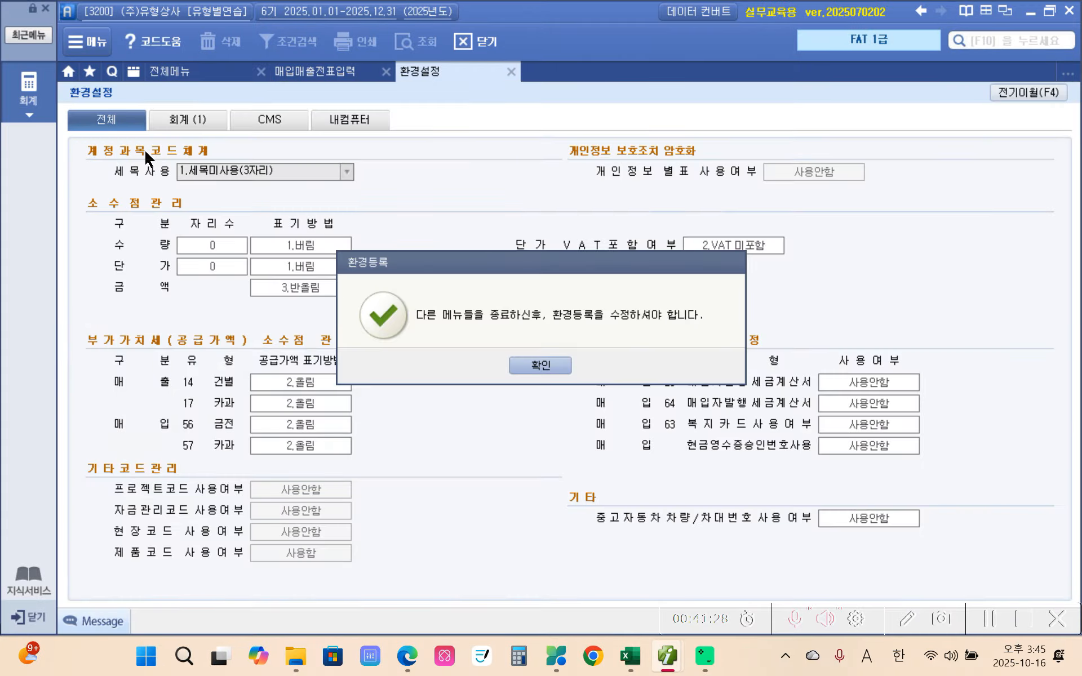
pyautogui.click(540, 368)
pyautogui.click(186, 129)
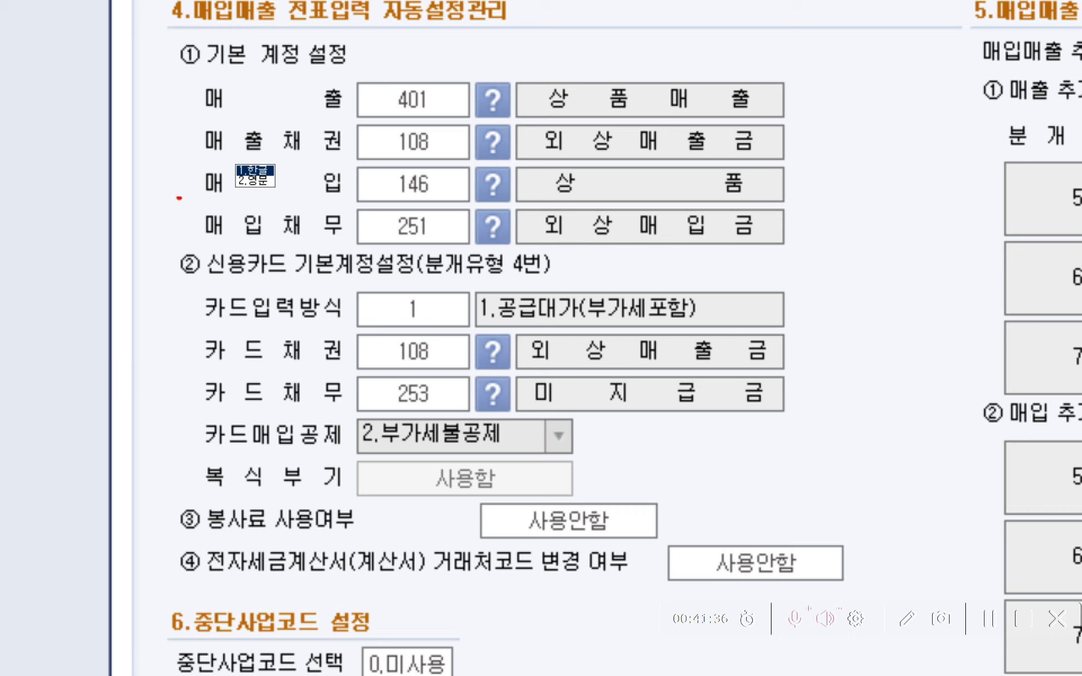
# Examine the default accounts assigned to 카드채권 and 카드채무 in the credit card settings for journal type 4.
pyautogui.moveTo(157, 237)
pyautogui.mouseDown()
pyautogui.moveTo(234, 306)
pyautogui.moveTo(778, 357)
pyautogui.moveTo(665, 272)
pyautogui.moveTo(664, 281)
pyautogui.mouseUp()
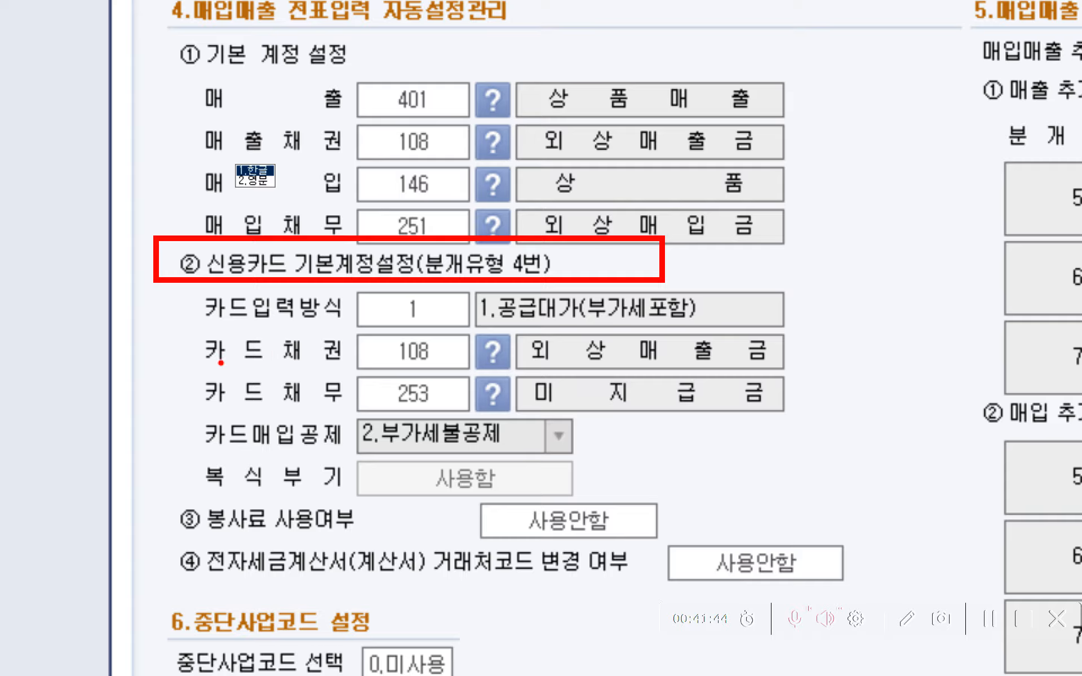
pyautogui.moveTo(202, 365); pyautogui.dragTo(340, 363)
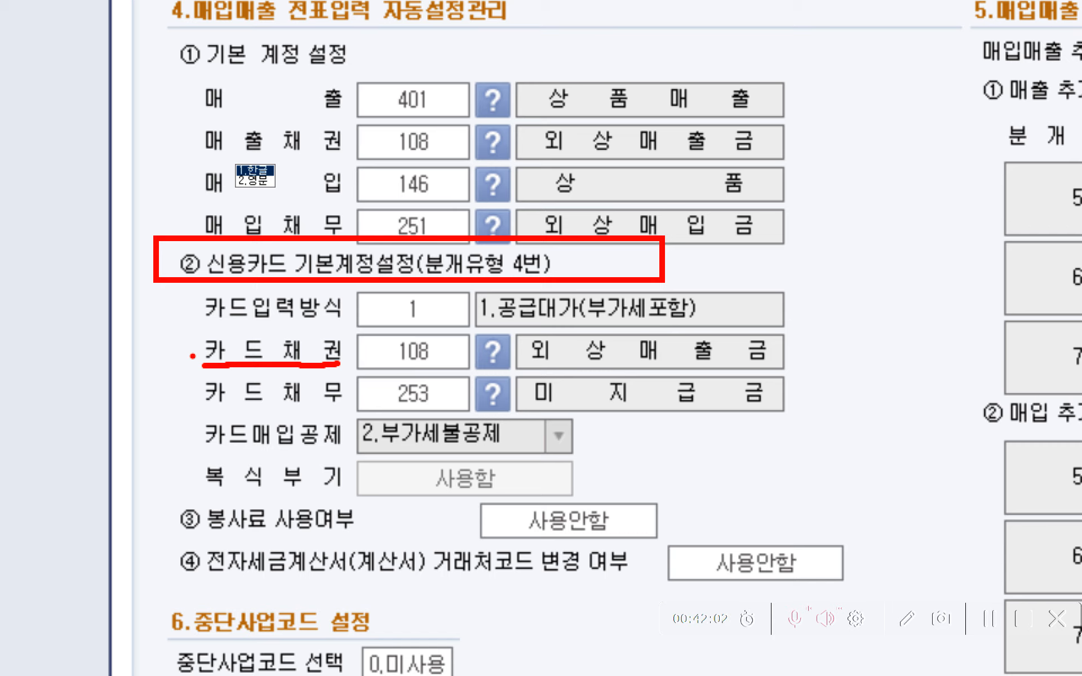
pyautogui.moveTo(187, 332); pyautogui.dragTo(203, 340)
pyautogui.moveTo(525, 373); pyautogui.dragTo(782, 368)
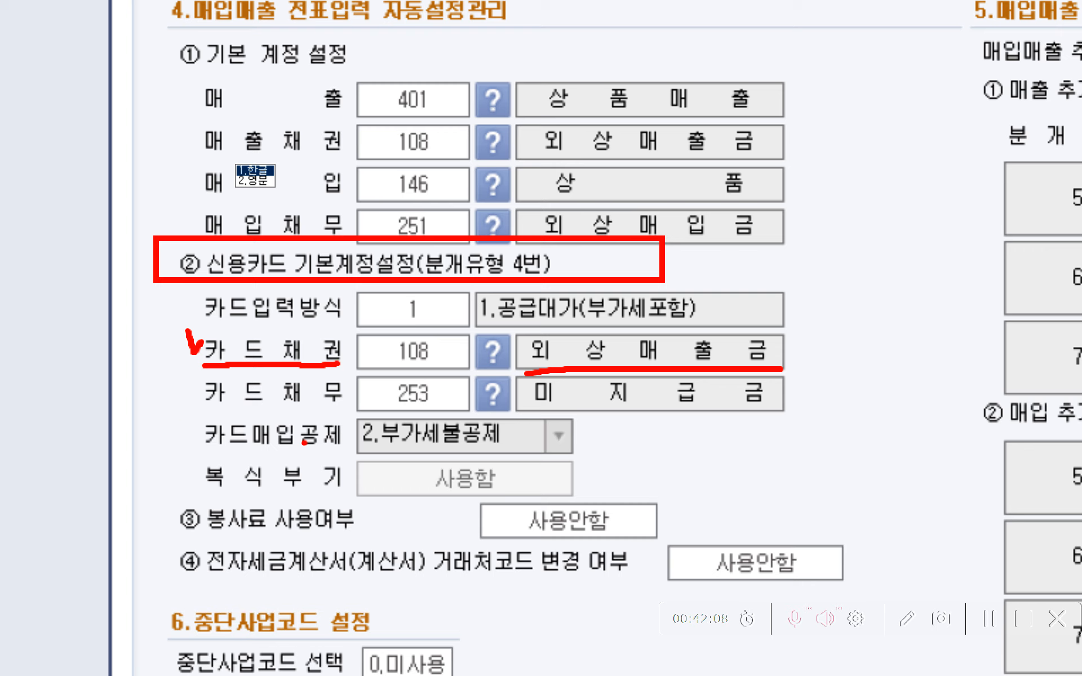
pyautogui.moveTo(199, 397); pyautogui.dragTo(349, 404)
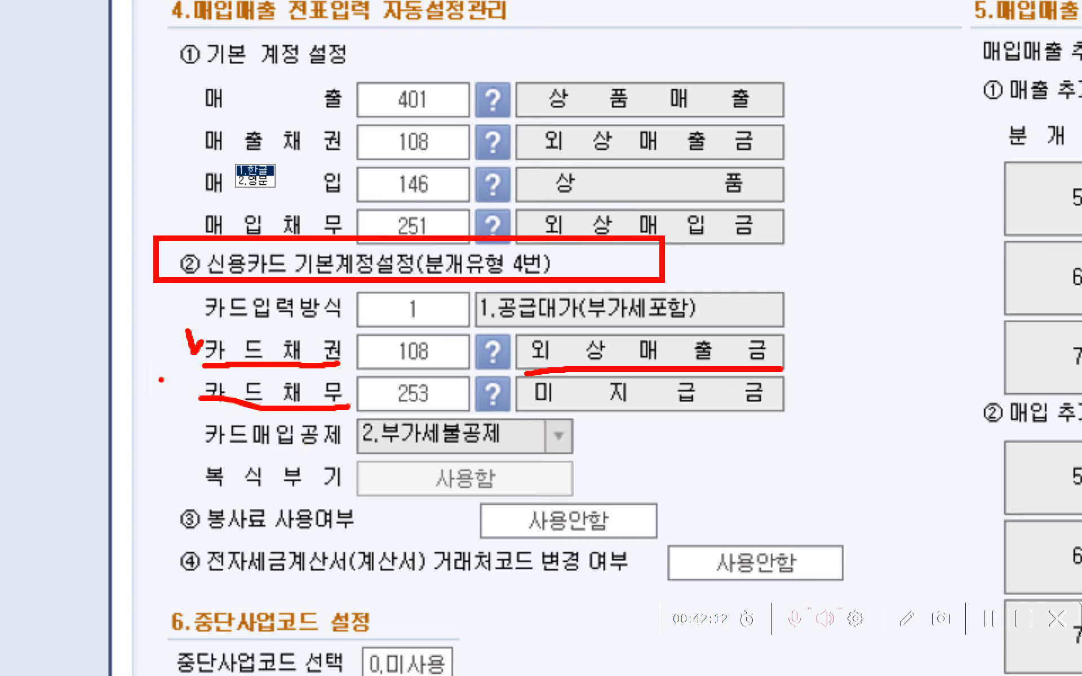
pyautogui.moveTo(161, 380)
pyautogui.mouseDown()
pyautogui.moveTo(170, 392)
pyautogui.moveTo(182, 379)
pyautogui.mouseUp()
pyautogui.moveTo(533, 418); pyautogui.dragTo(808, 439)
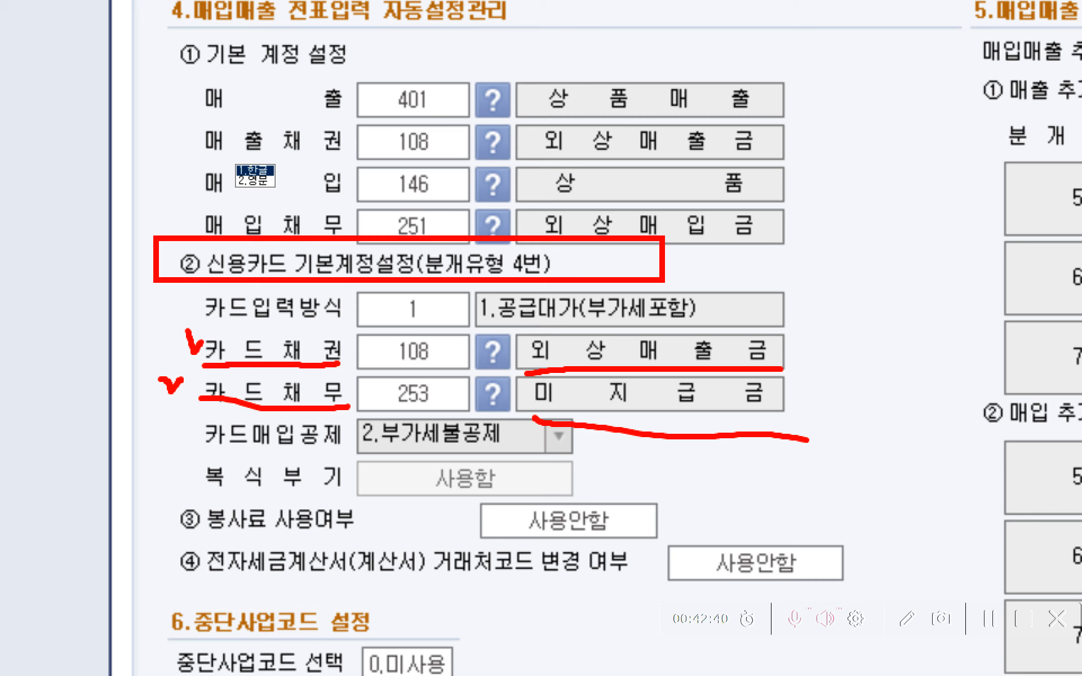
pyautogui.moveTo(812, 339); pyautogui.dragTo(840, 347)
pyautogui.moveTo(809, 410); pyautogui.dragTo(851, 411)
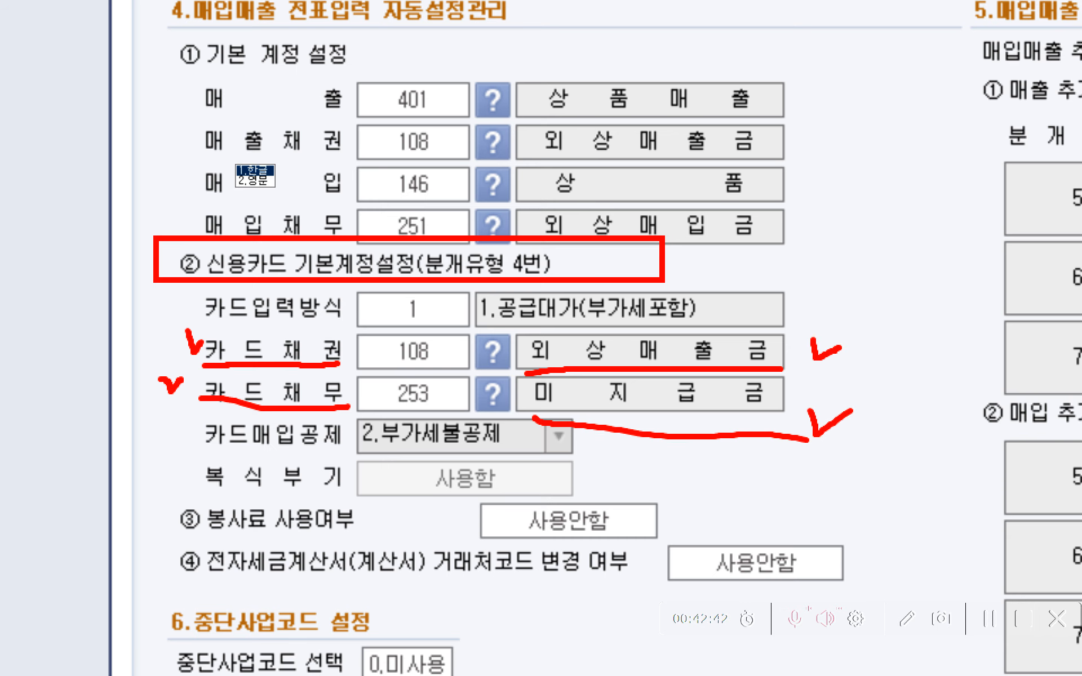
pyautogui.press('Escape')
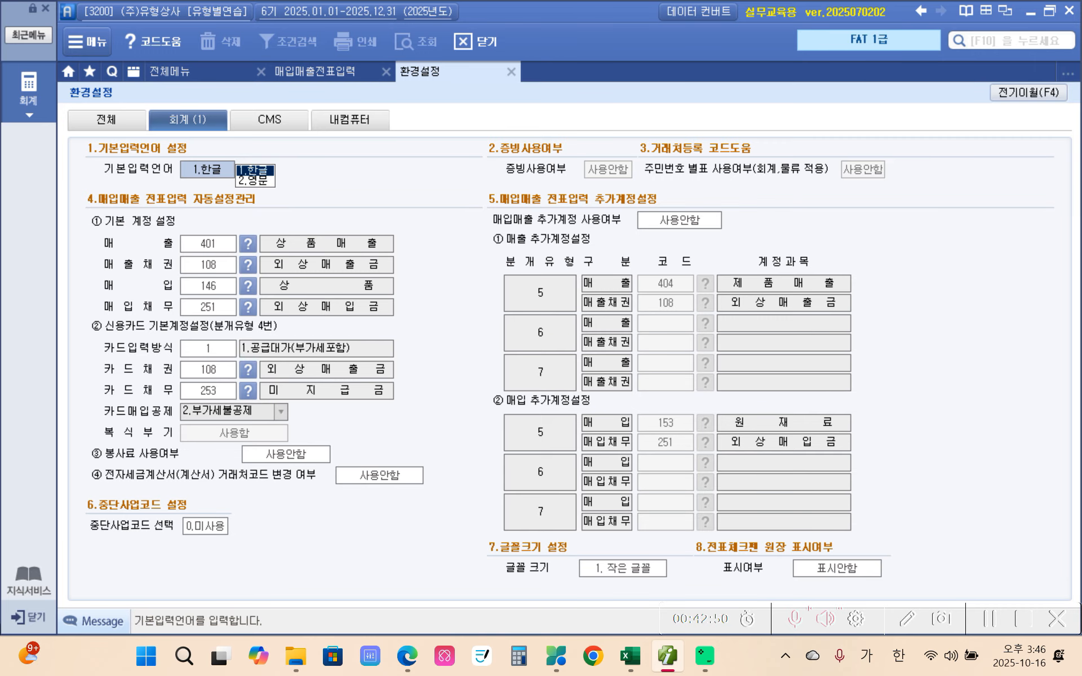
# Switch to the textbook PDF in Edge and highlight the text "세금계산서(공" in the November 20 car rental transaction.
pyautogui.click(407, 655)
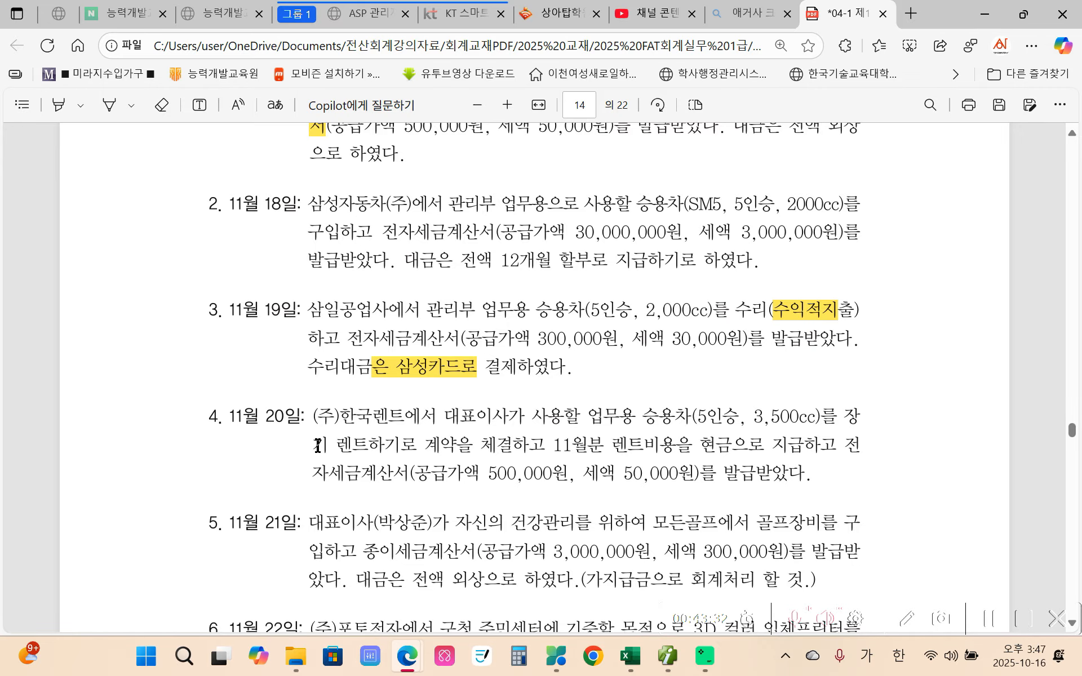
pyautogui.scroll(-2, 317, 446)
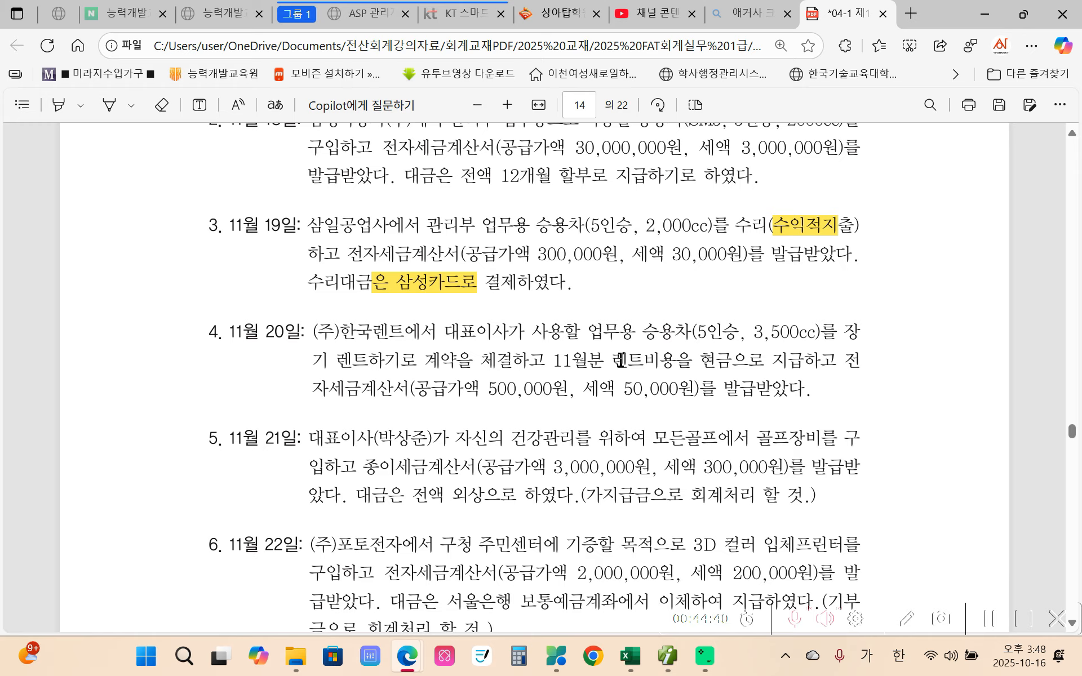
pyautogui.moveTo(329, 390); pyautogui.dragTo(427, 393)
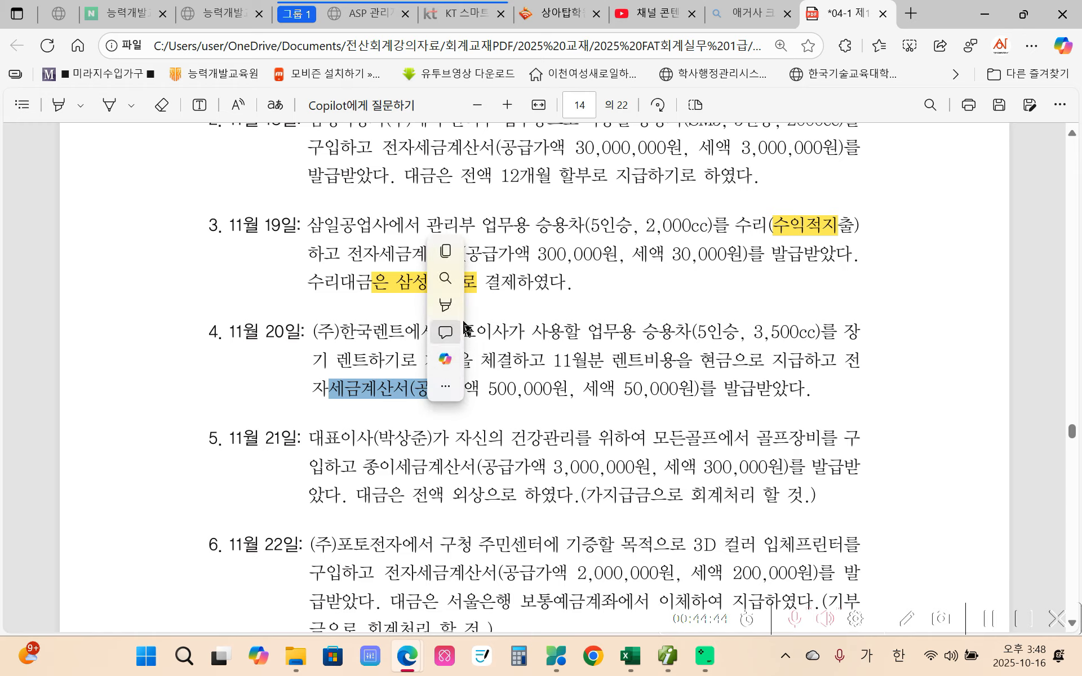
pyautogui.moveTo(496, 307)
pyautogui.click(625, 307)
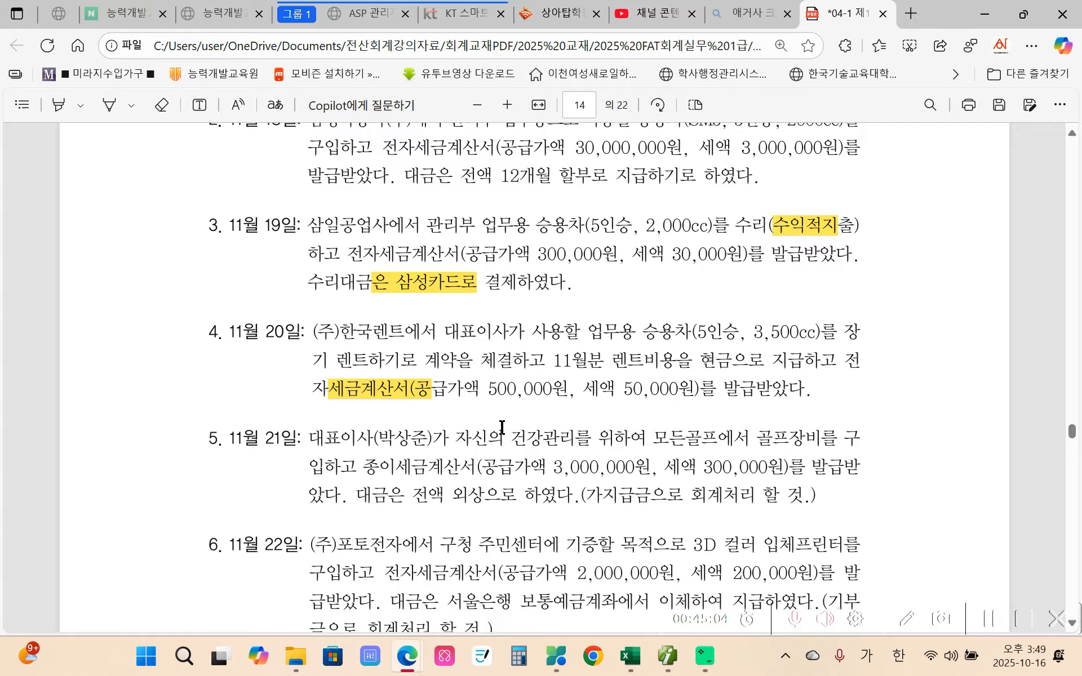
# Return to 매입매출전표입력 in the accounting program and start a November 20 line of type 54 (불공) with reason 3, 비영업용 승용차 구입,유지,임차 관련 매입.
pyautogui.click(668, 657)
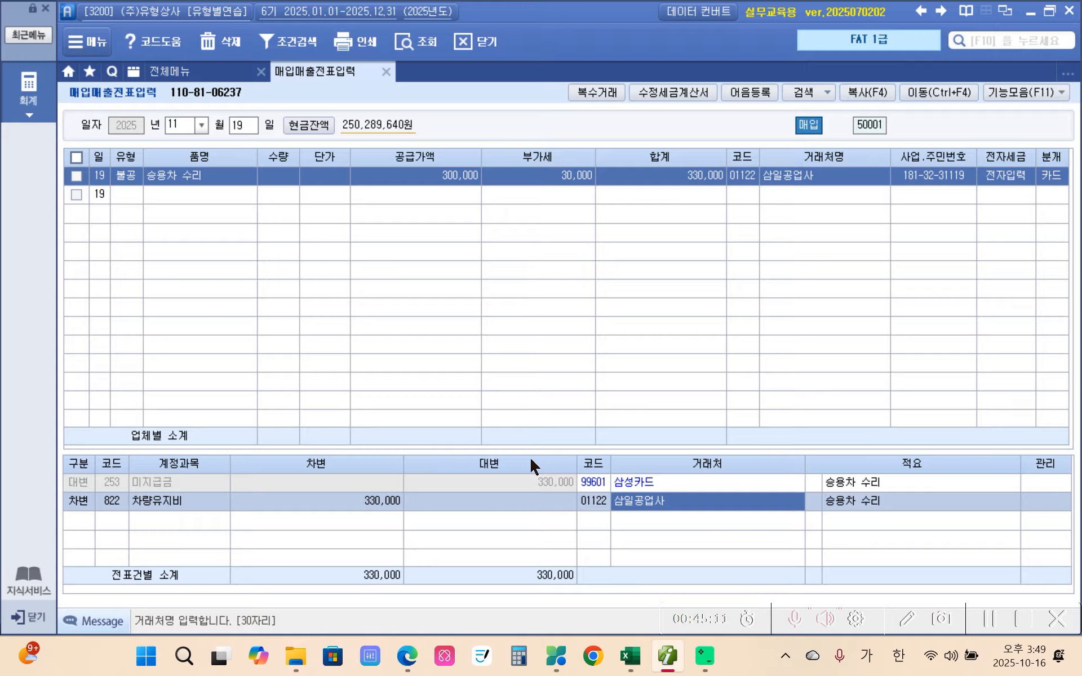
pyautogui.click(244, 132)
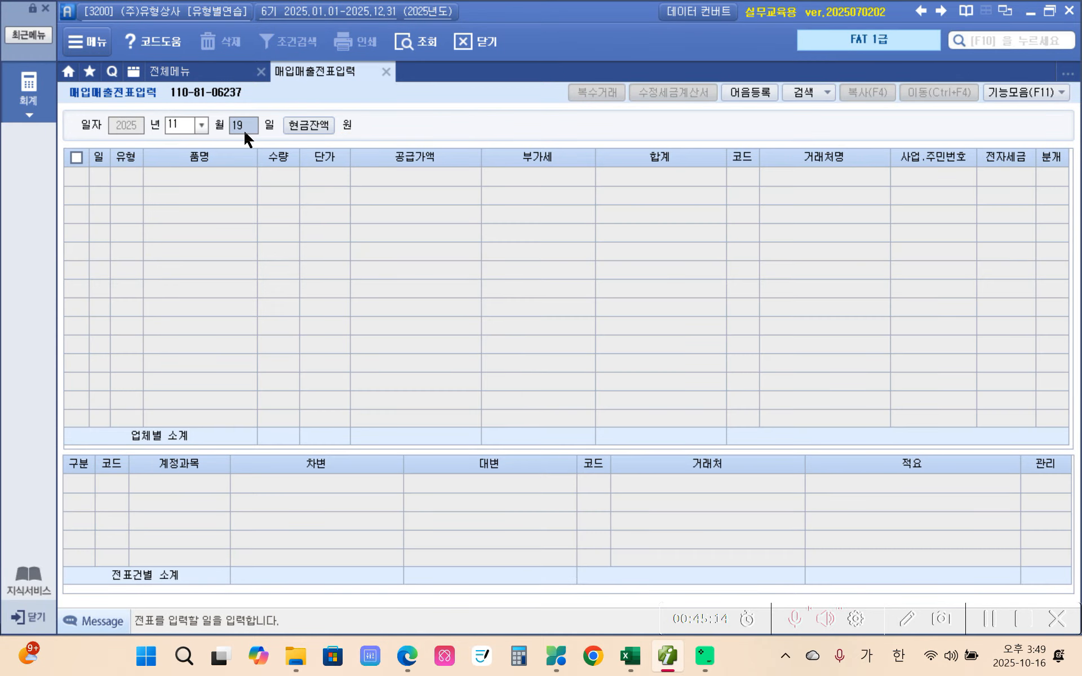
pyautogui.write('20')
pyautogui.press('Return')
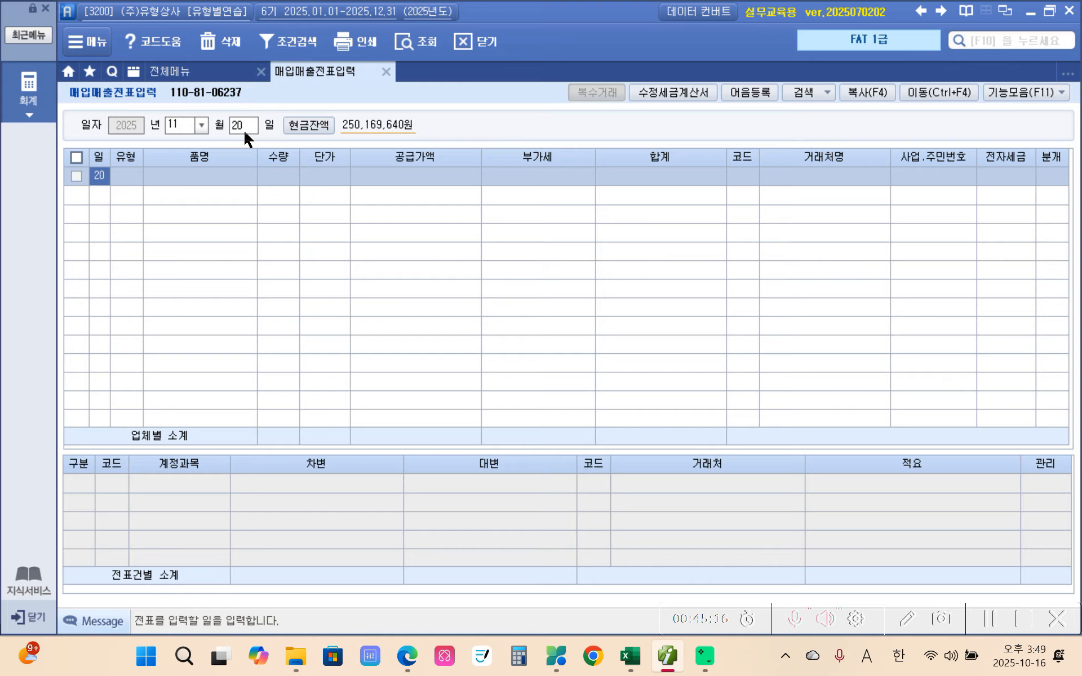
pyautogui.write('54')
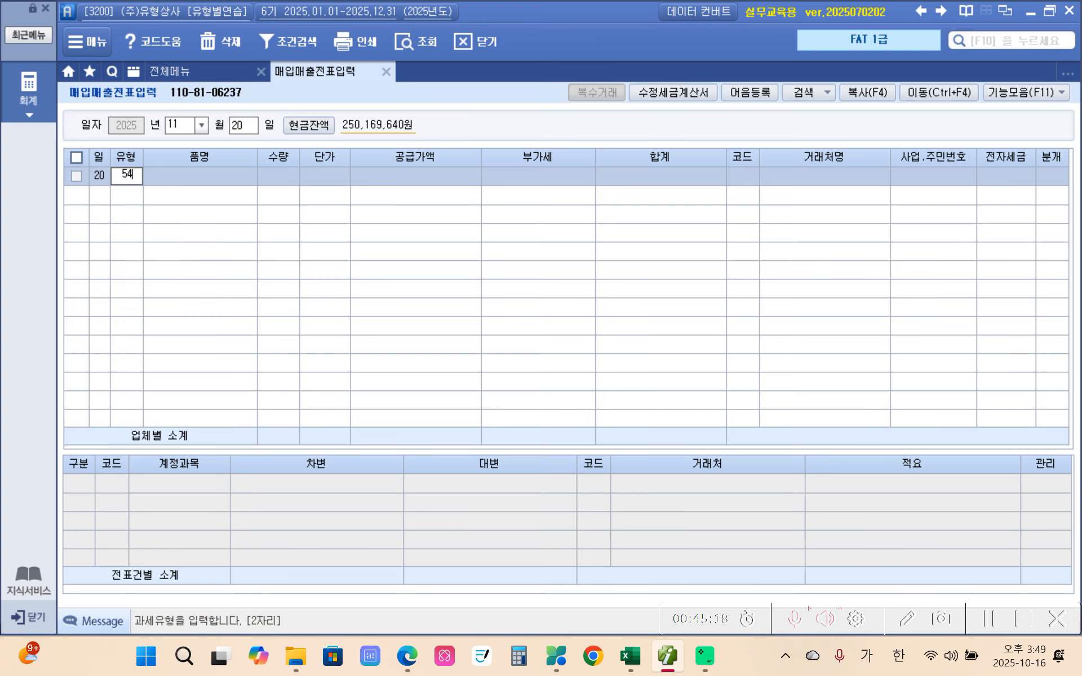
pyautogui.press('Return')
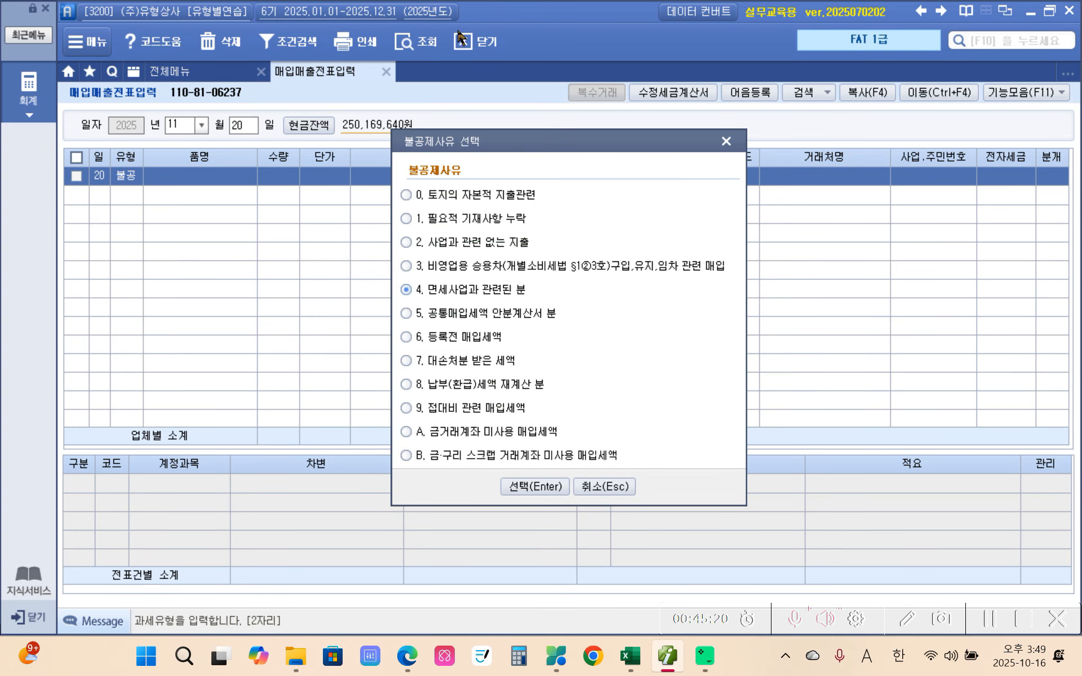
pyautogui.click(500, 268)
pyautogui.click(511, 482)
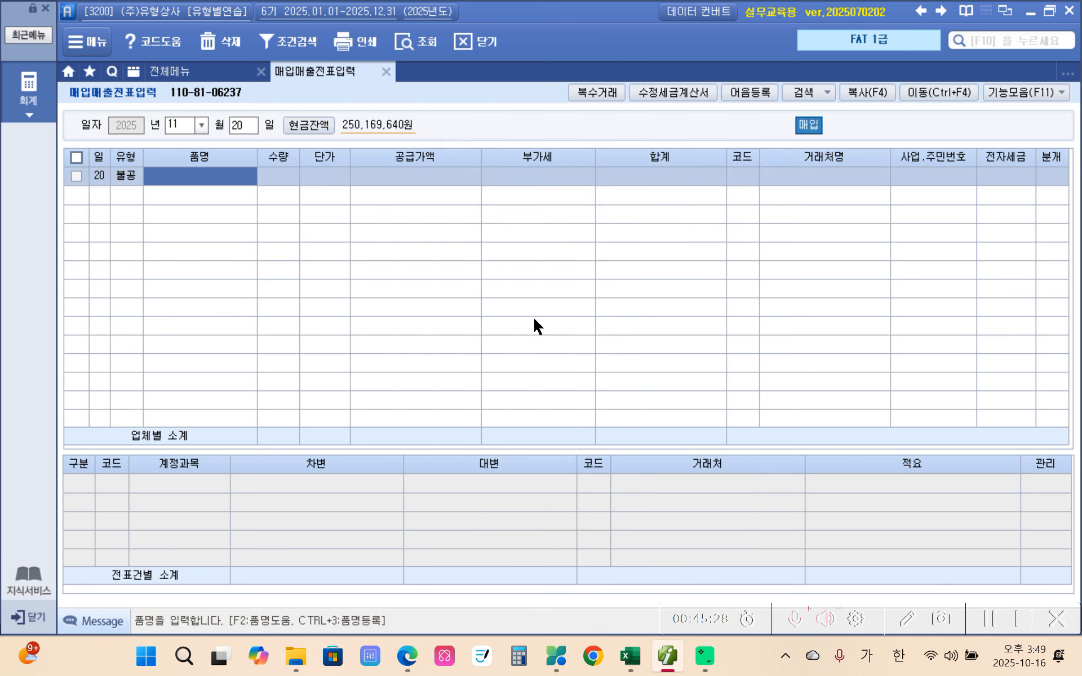